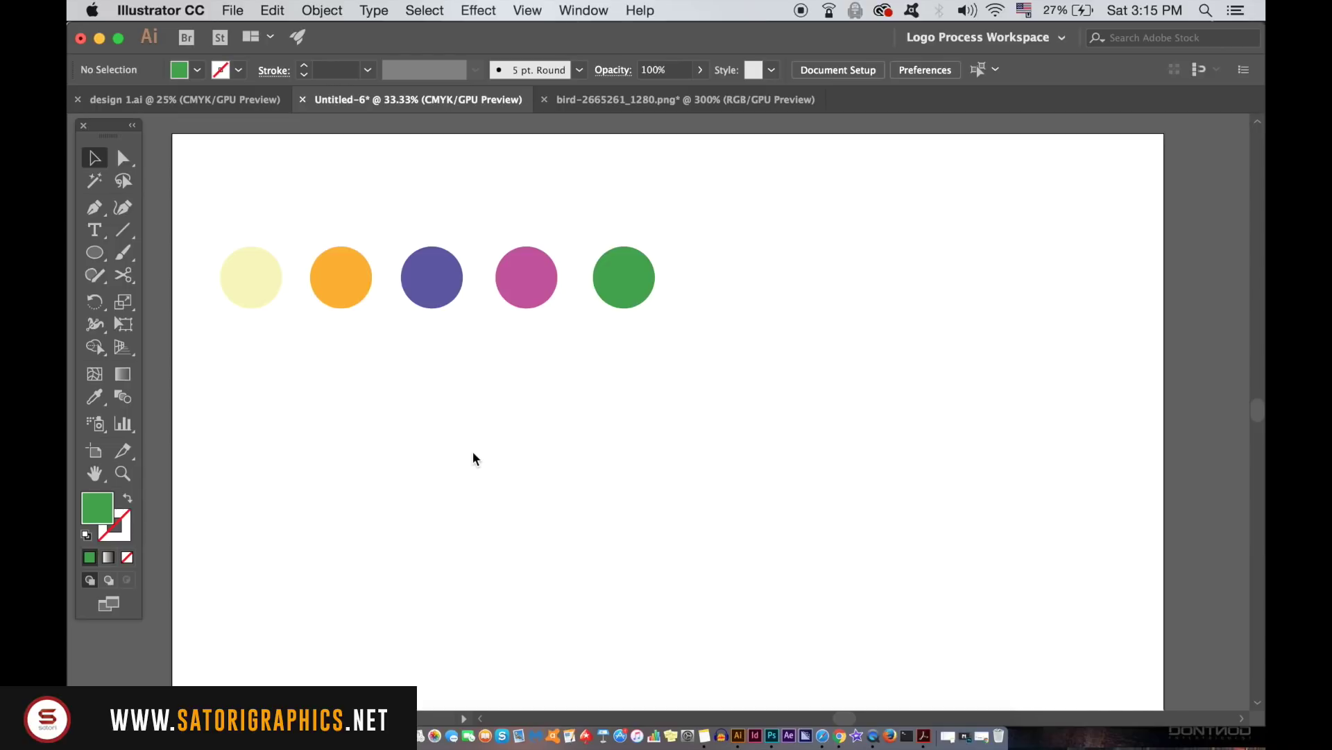
Show the Swatches panel from the Window menu.
click(583, 10)
scroll(652, 485, down, 5)
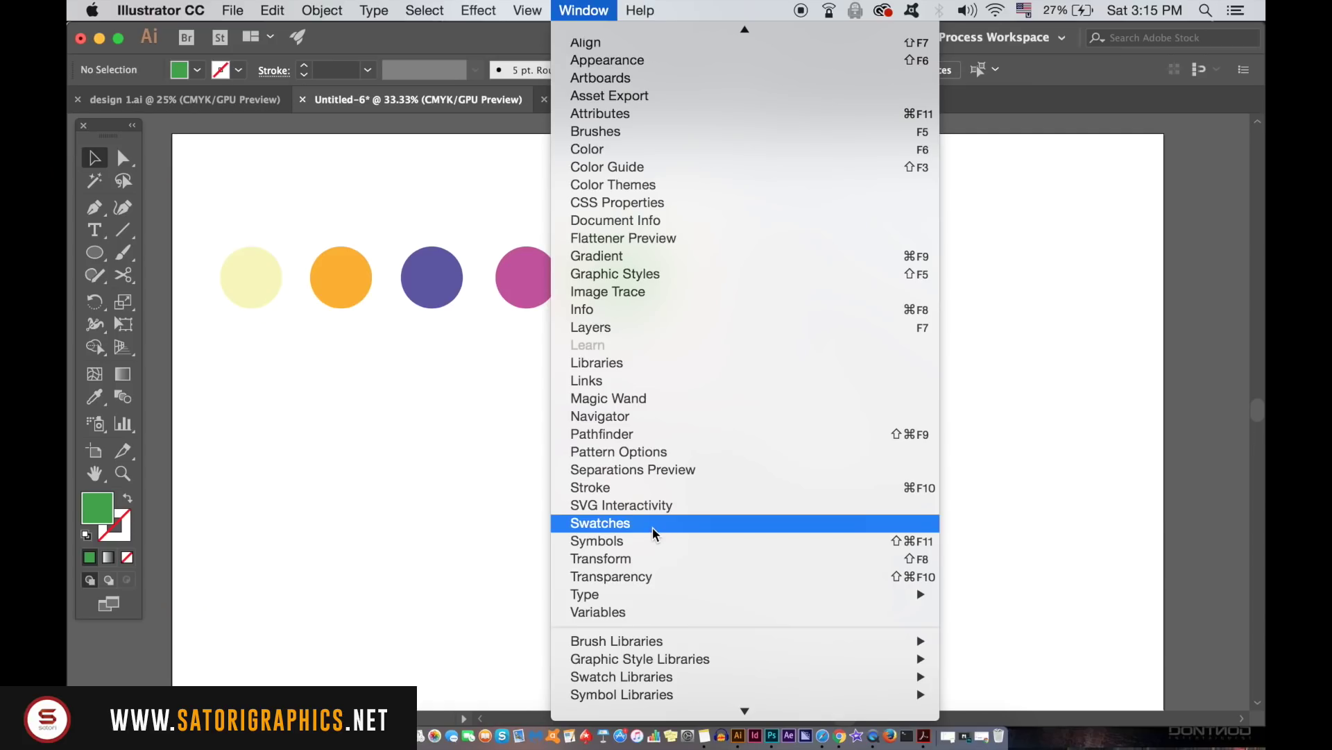
click(414, 409)
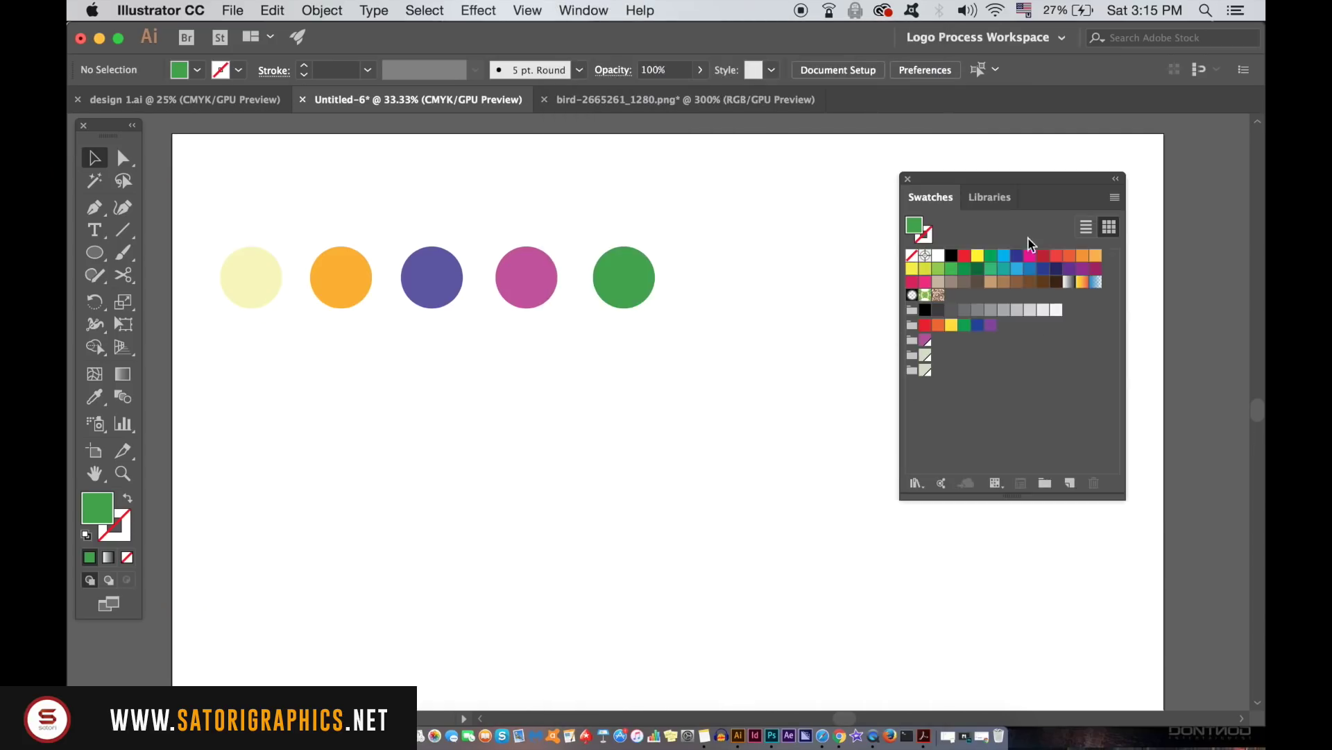
Turn the five circles' colours into a global colour group named 'design 1'.
drag(240, 186, 647, 326)
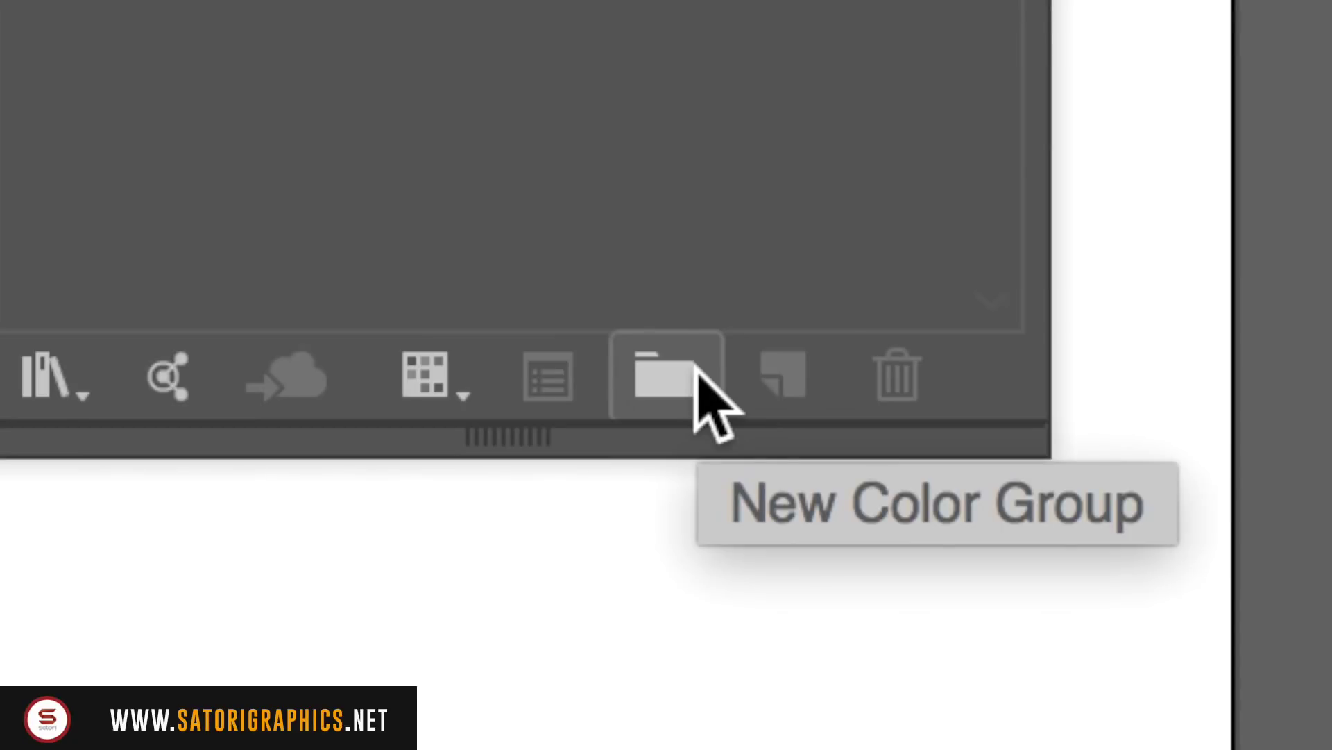
click(696, 378)
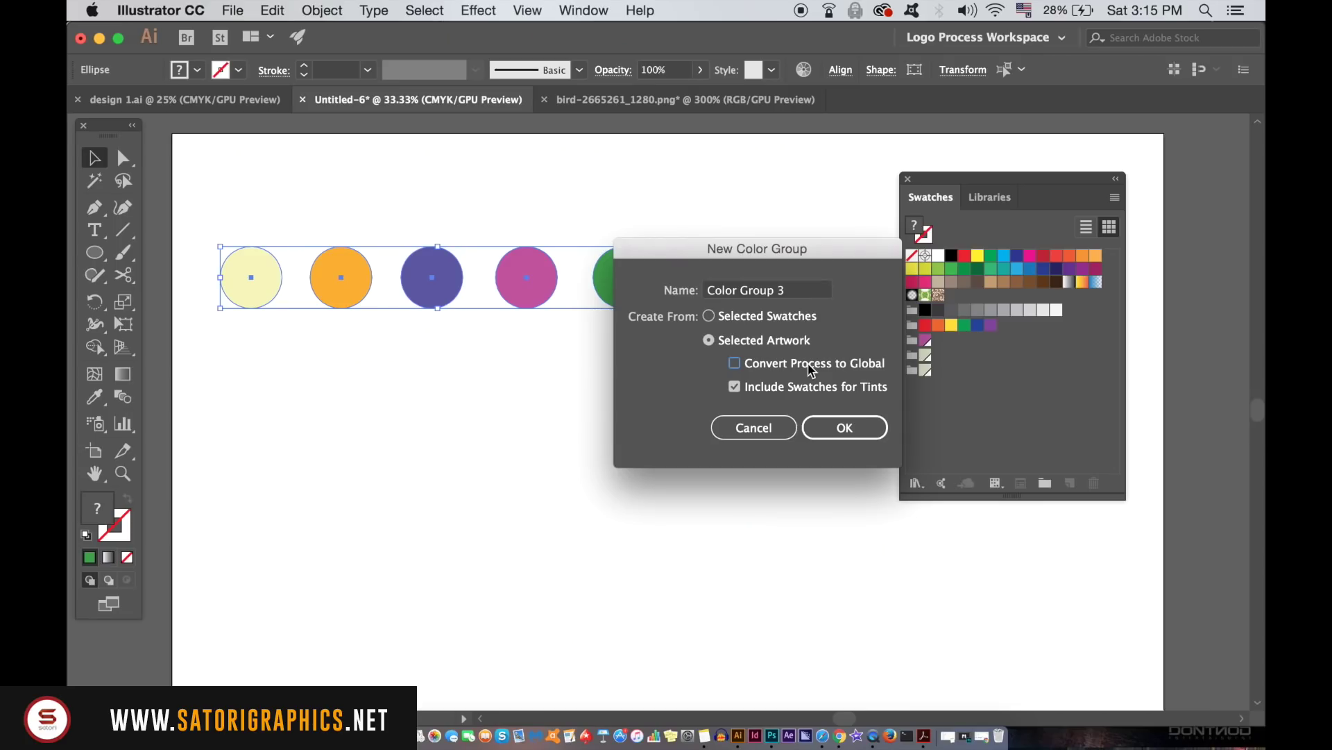
click(749, 333)
click(736, 31)
text(d)
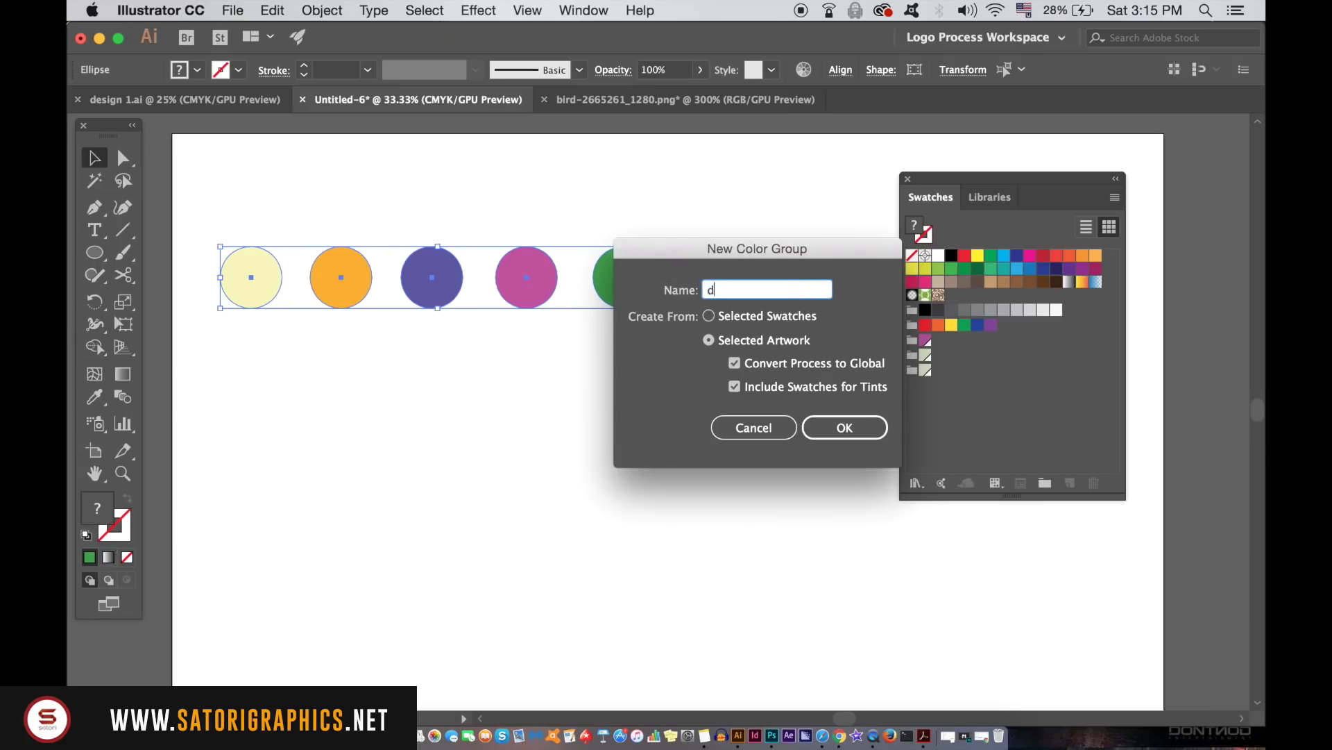
text(esign 1)
key(Return)
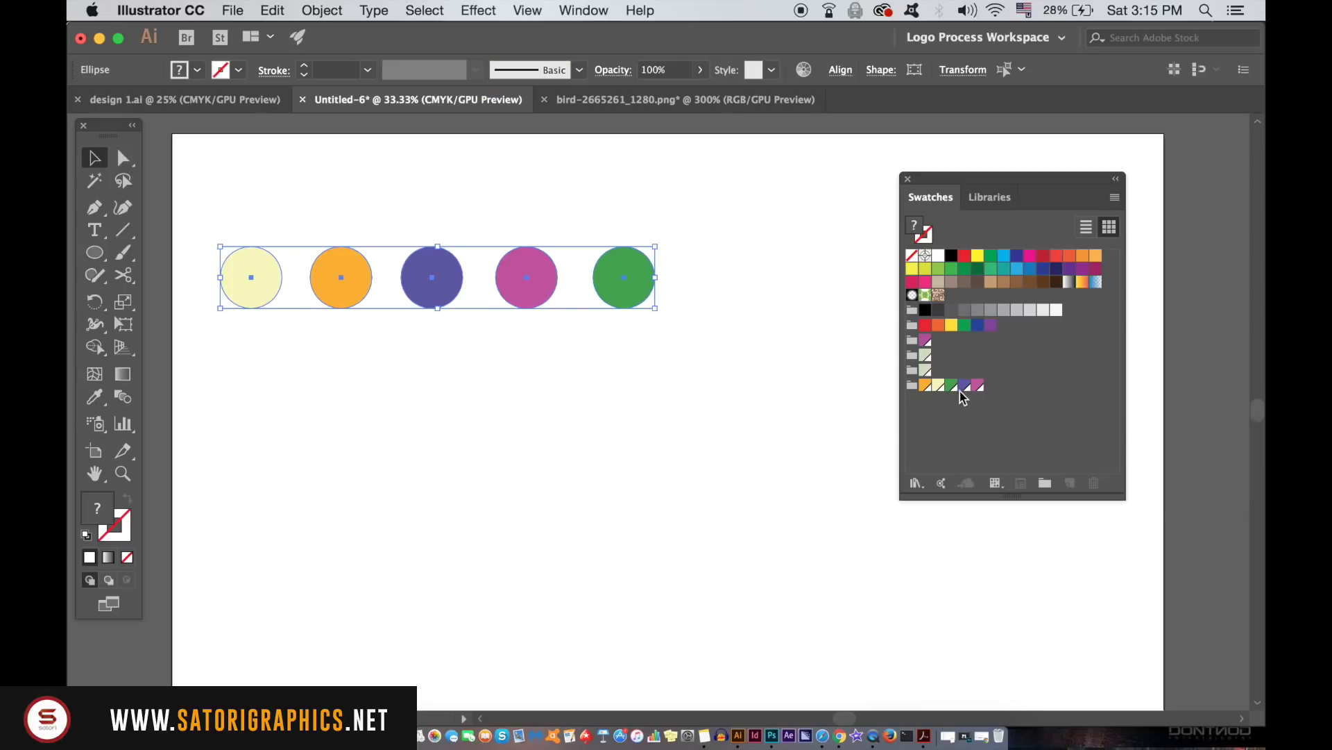
Drag copies of the magenta circle to lower spots on the artboard.
click(798, 343)
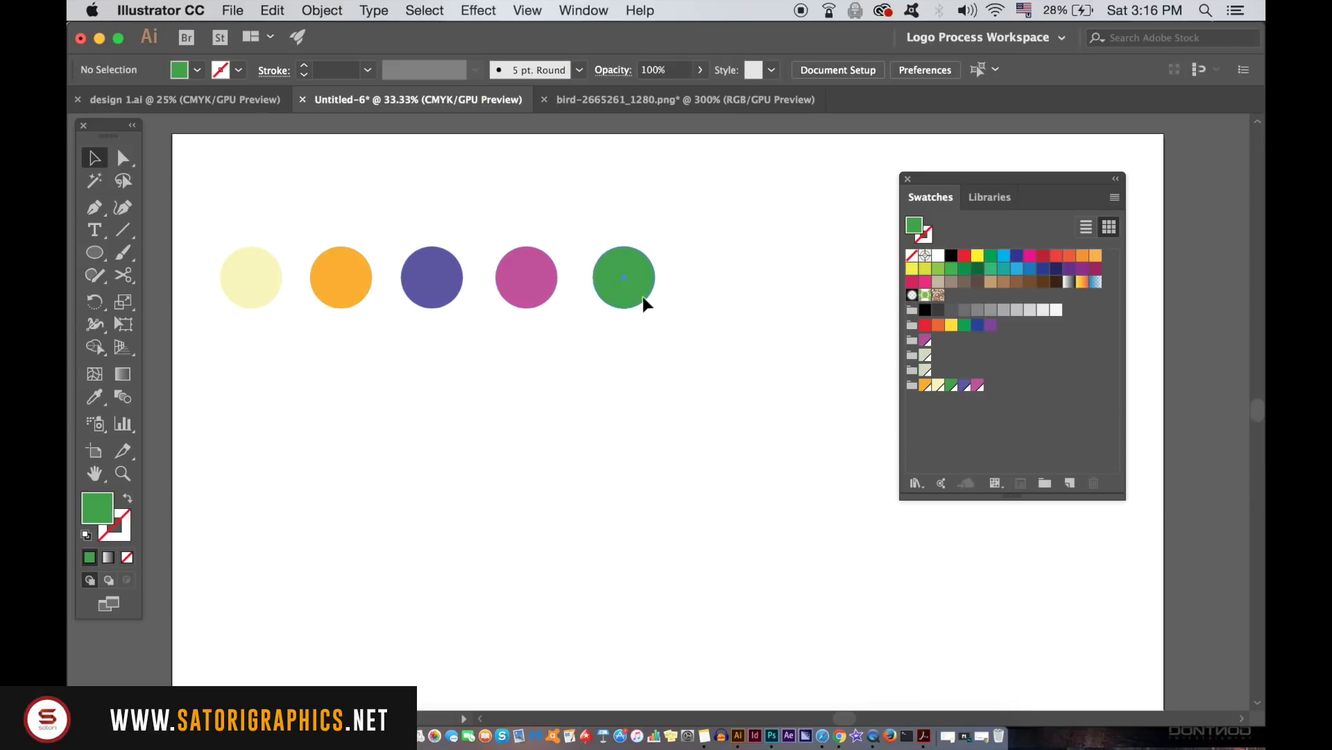
click(535, 289)
drag(535, 289, 618, 526)
drag(619, 526, 553, 419)
drag(554, 419, 544, 611)
click(543, 611)
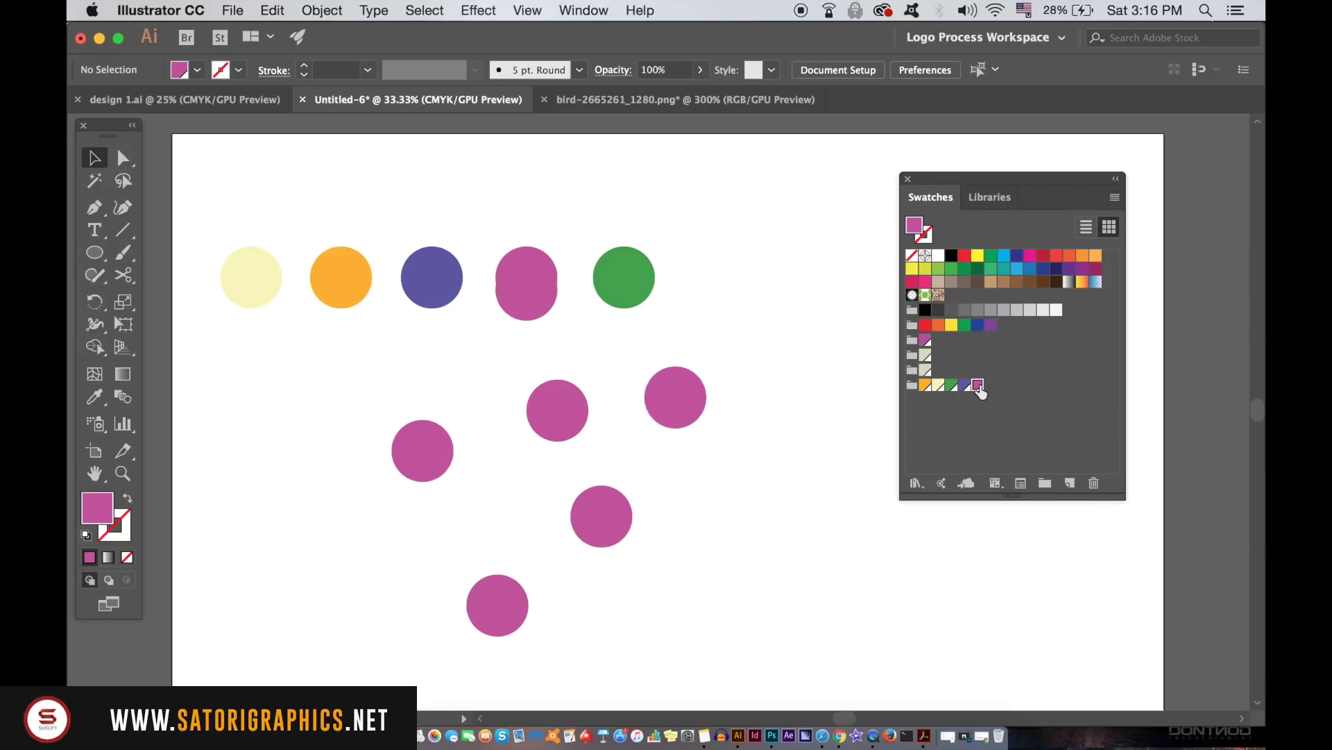
Darken the global magenta swatch with preview on, settling on 40% black.
double_click(978, 385)
click(834, 508)
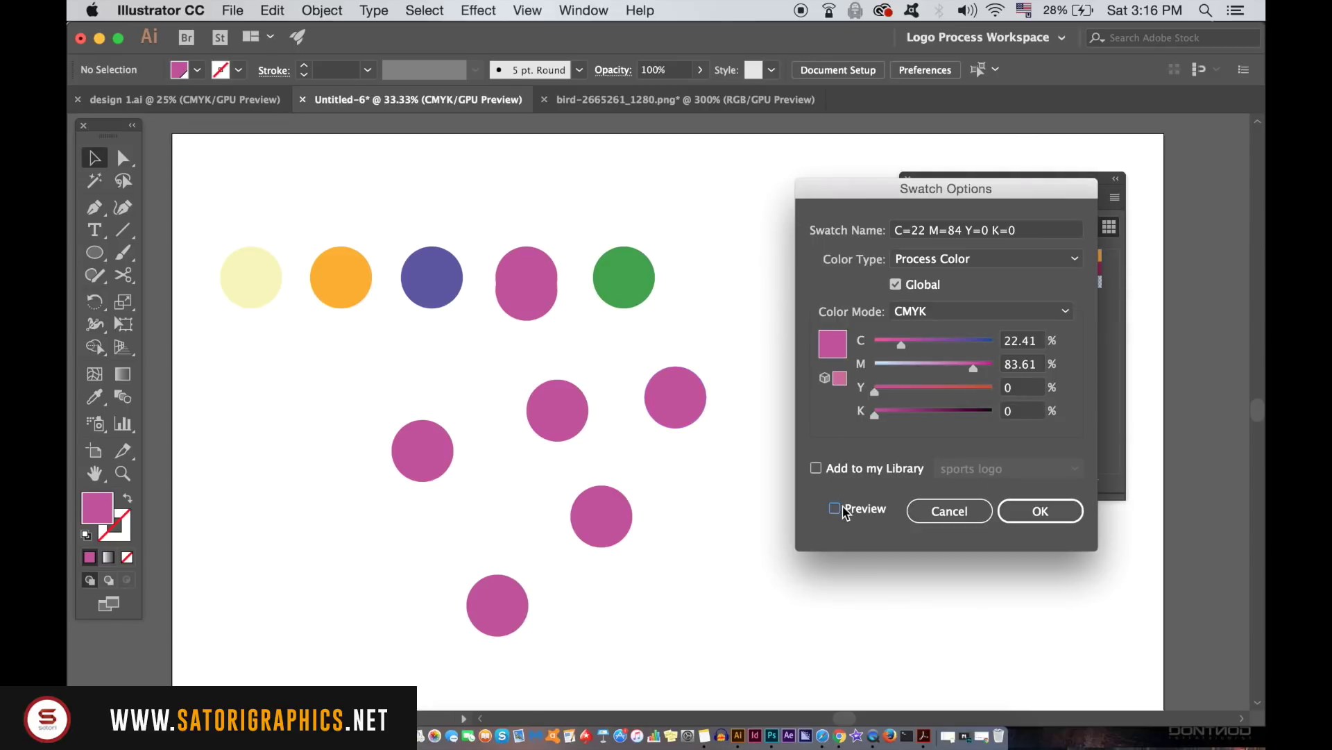
click(924, 413)
click(959, 415)
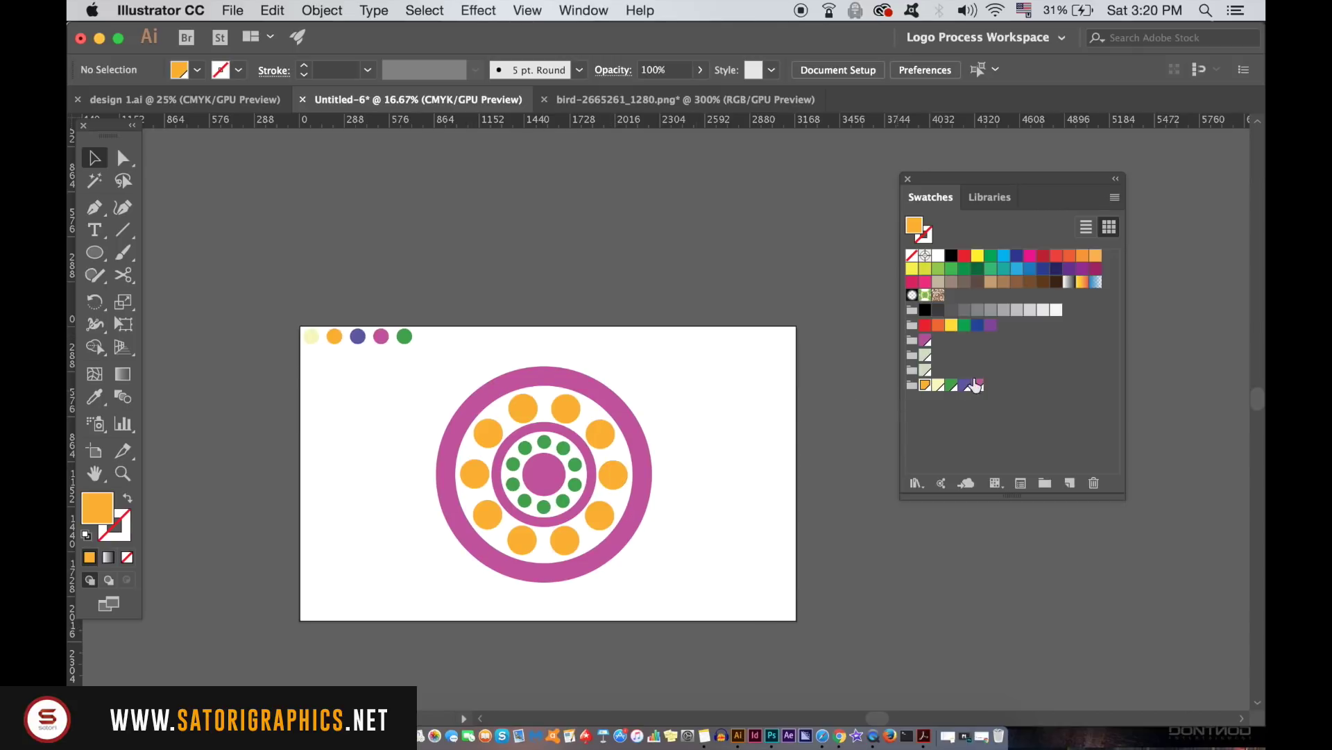
double_click(979, 386)
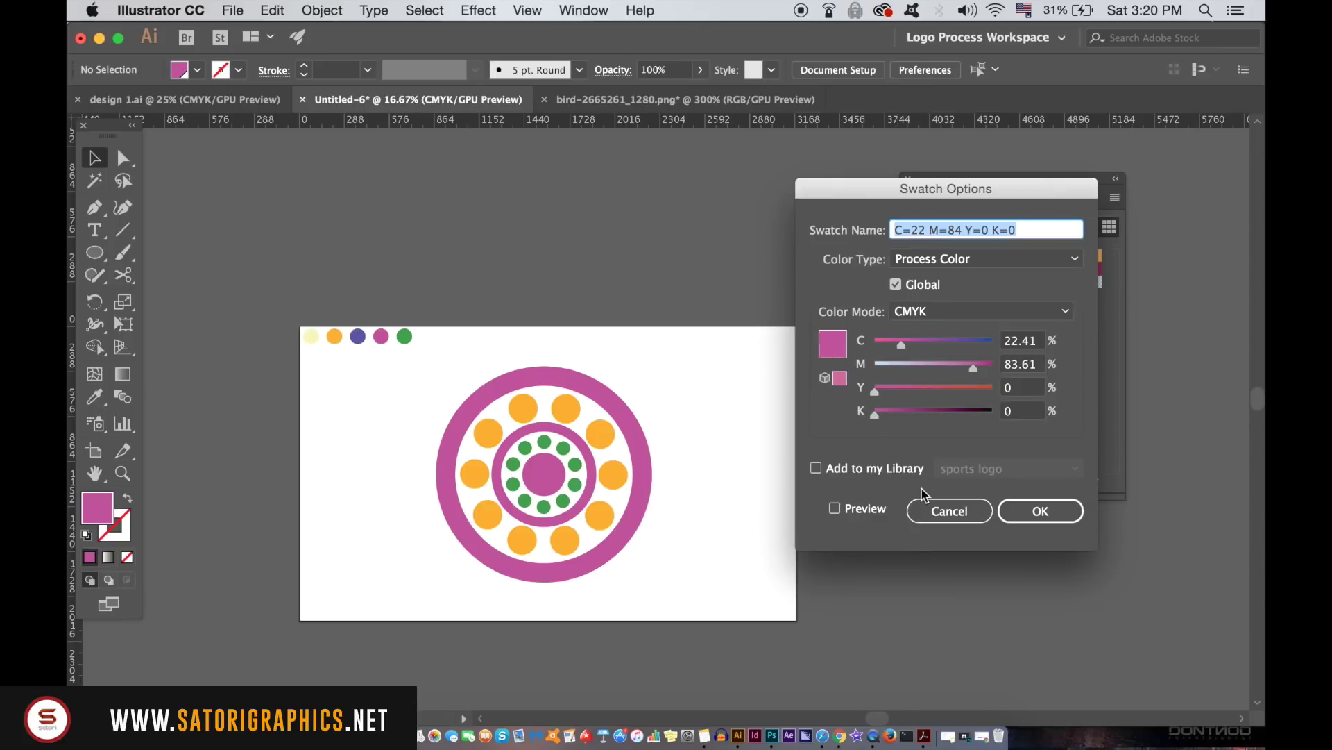
click(835, 508)
click(951, 414)
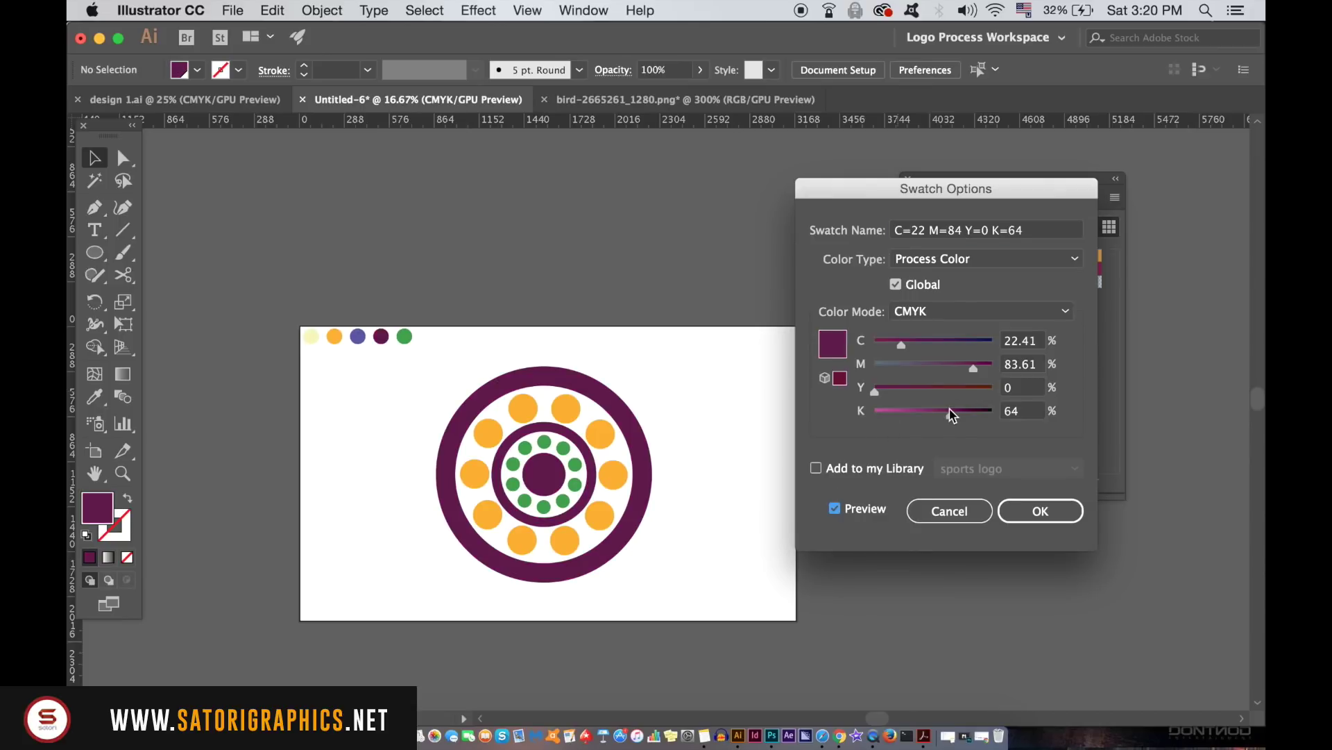
drag(935, 414, 923, 414)
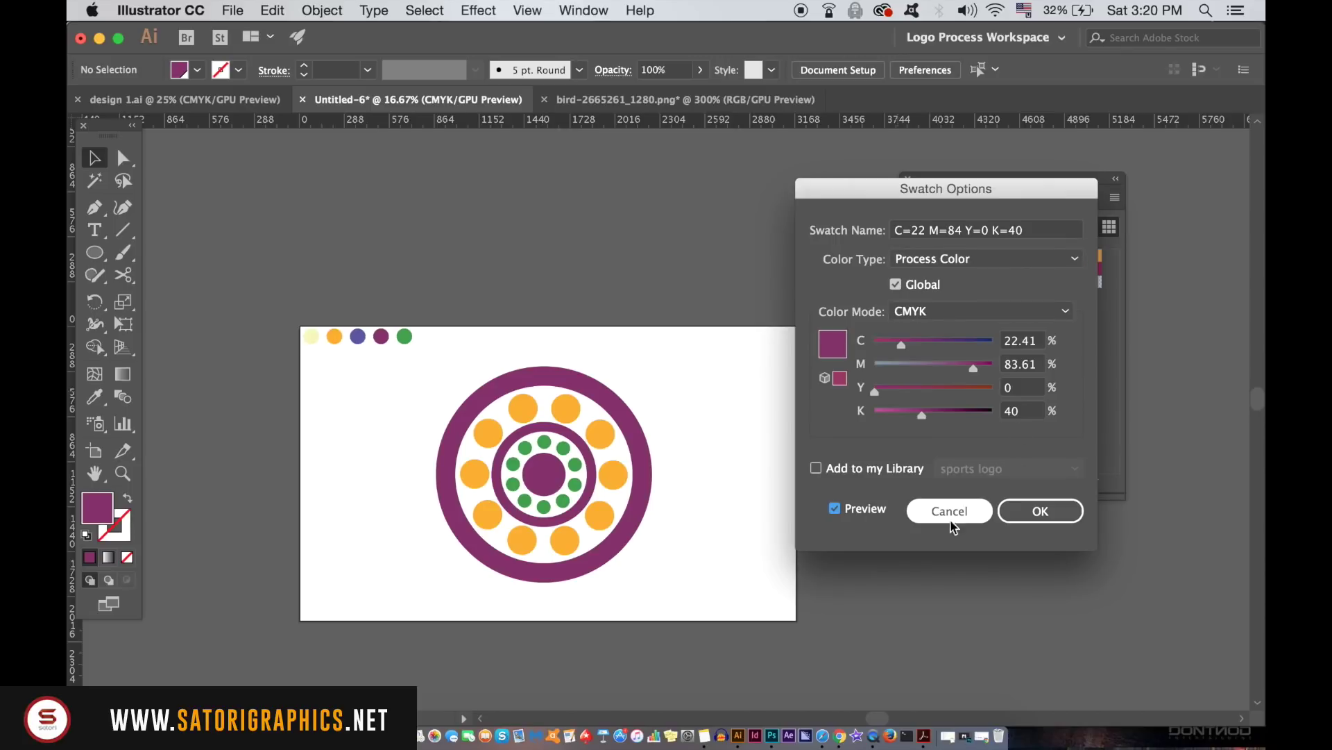
click(1041, 514)
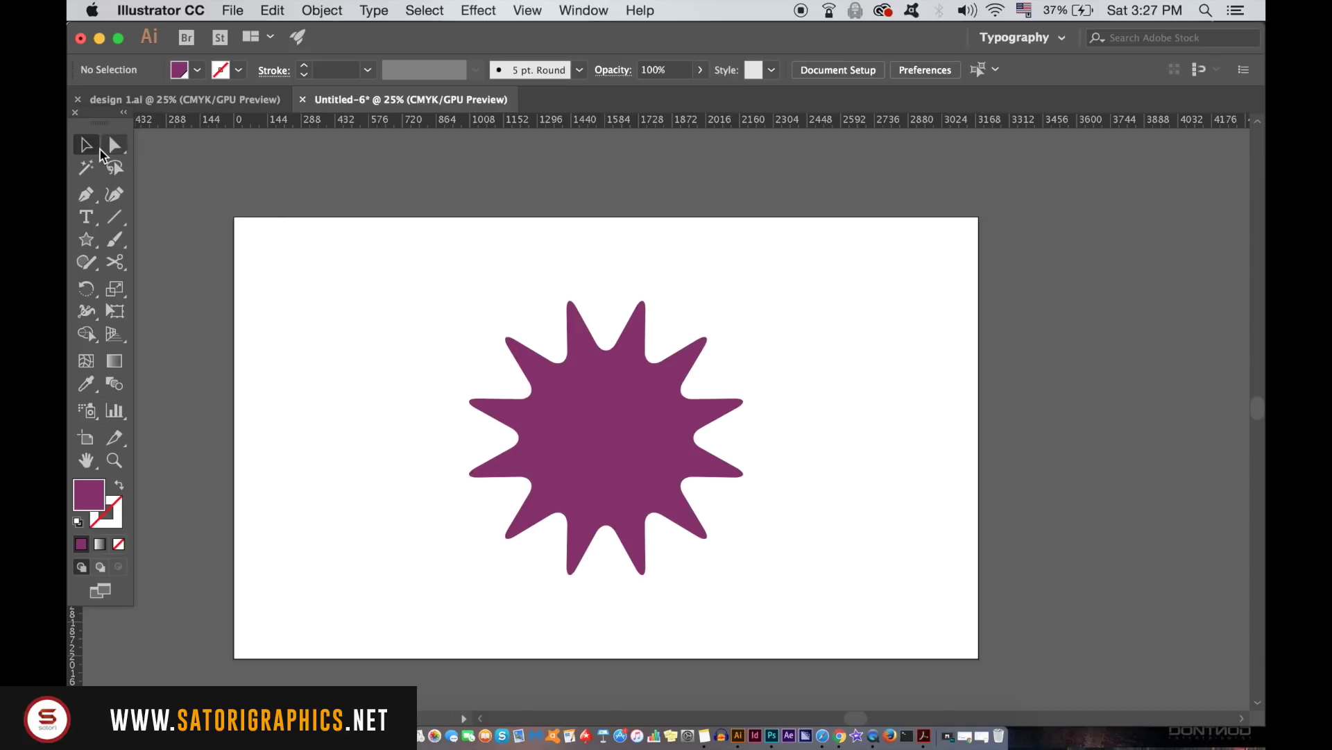
Drag the purple star's live-corner widget until its corners round to about 12 pt.
click(587, 426)
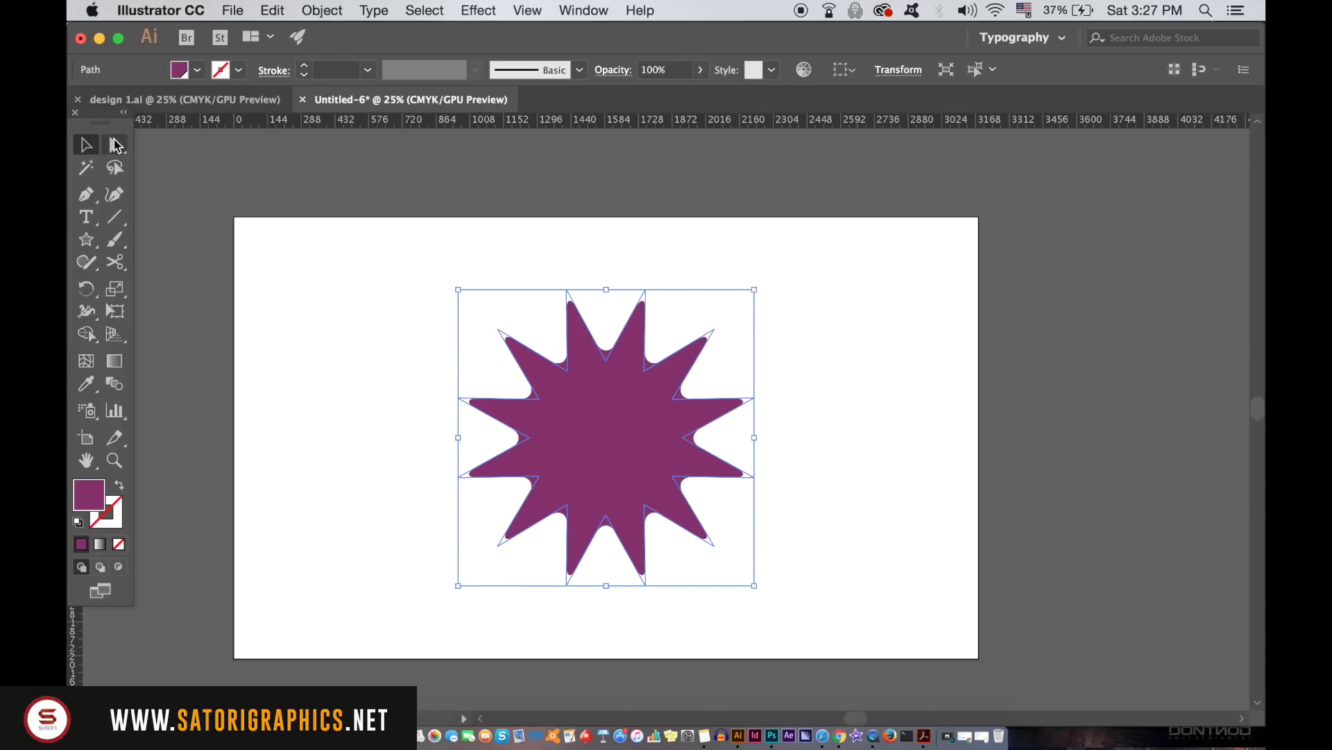
click(115, 146)
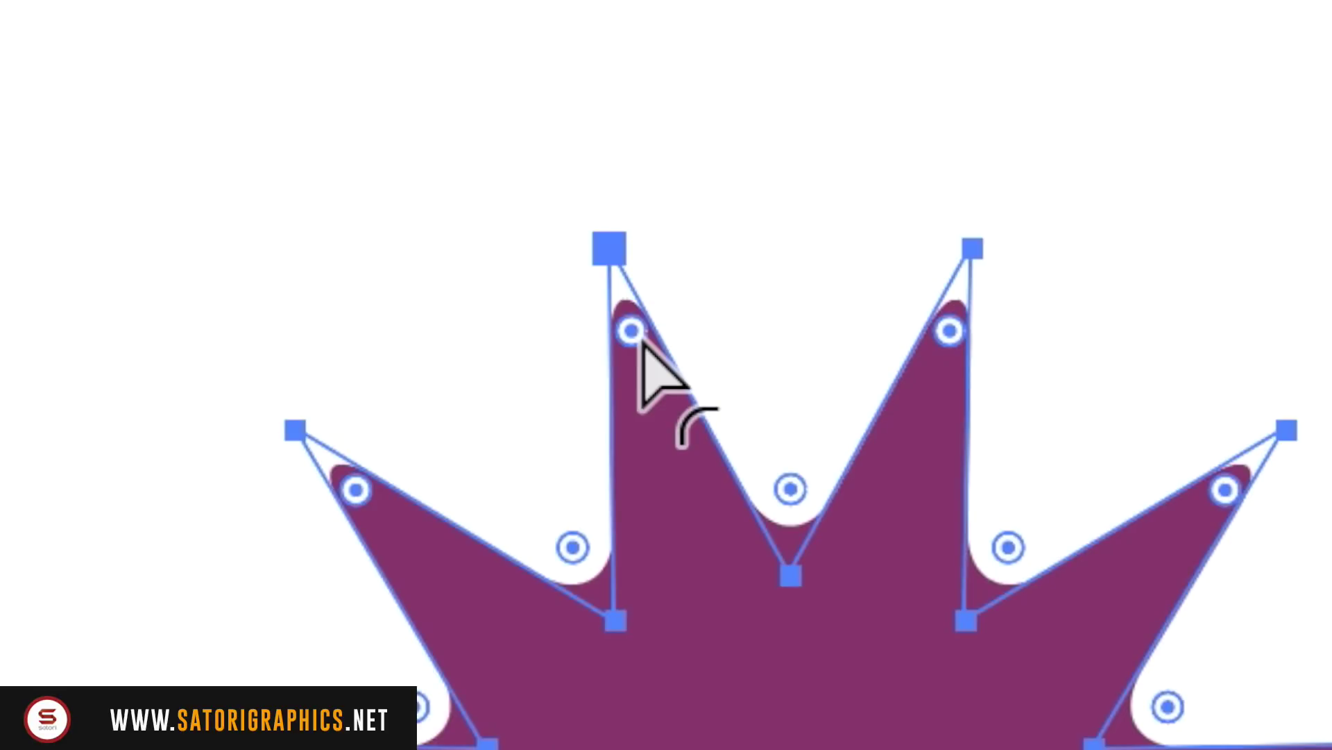
scroll(580, 318, up, 5)
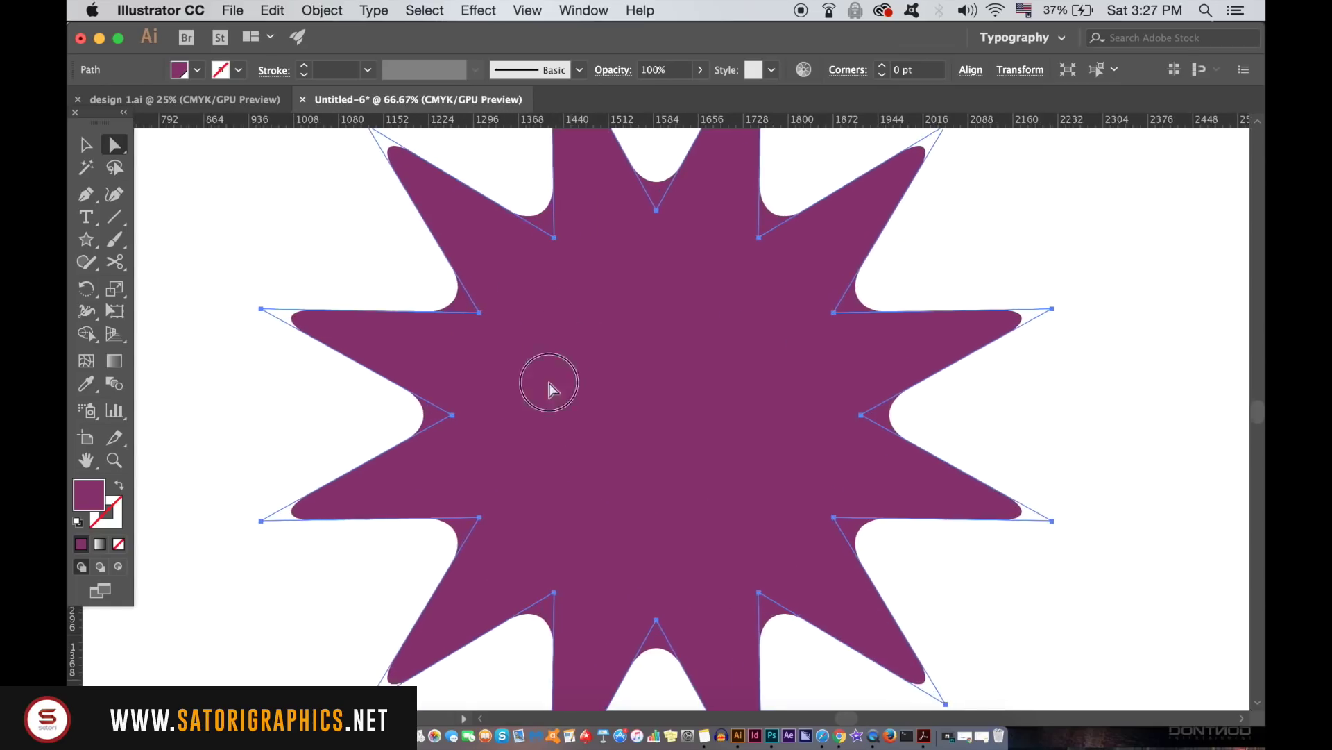
scroll(549, 388, up, 5)
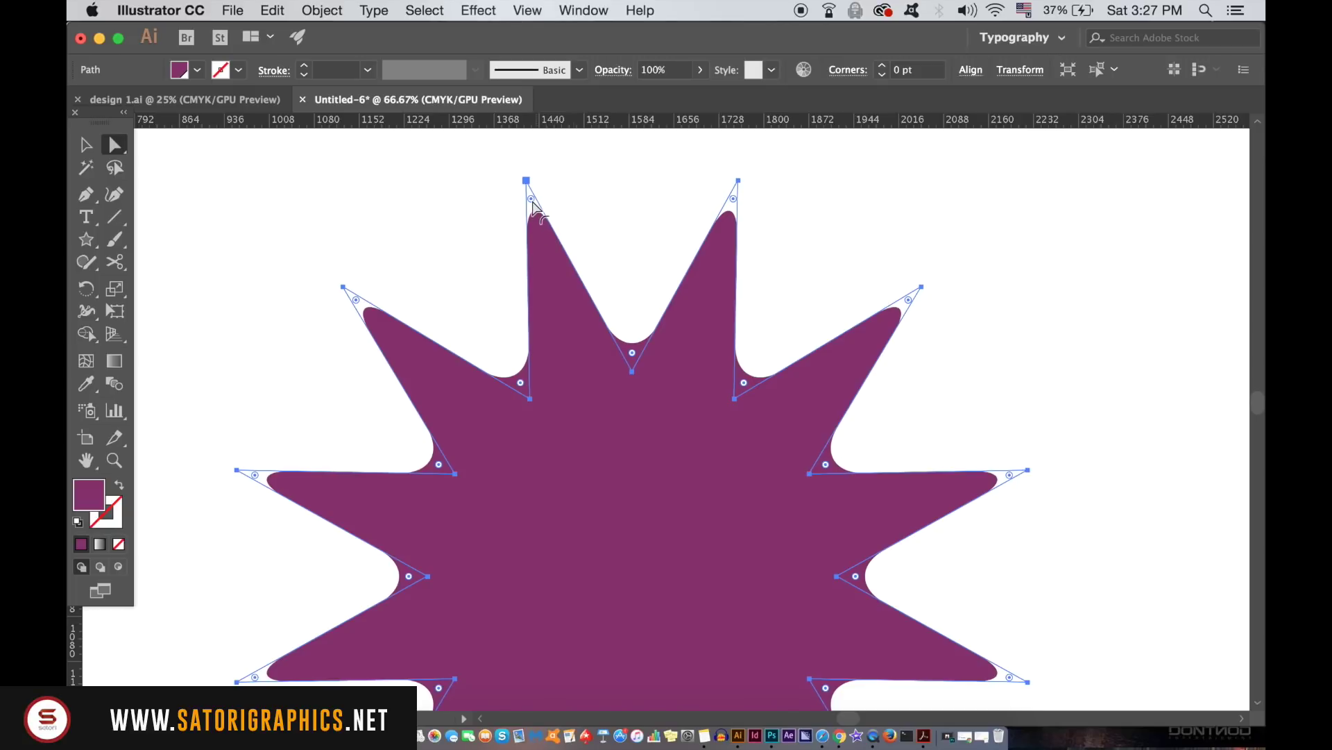
drag(531, 199, 562, 303)
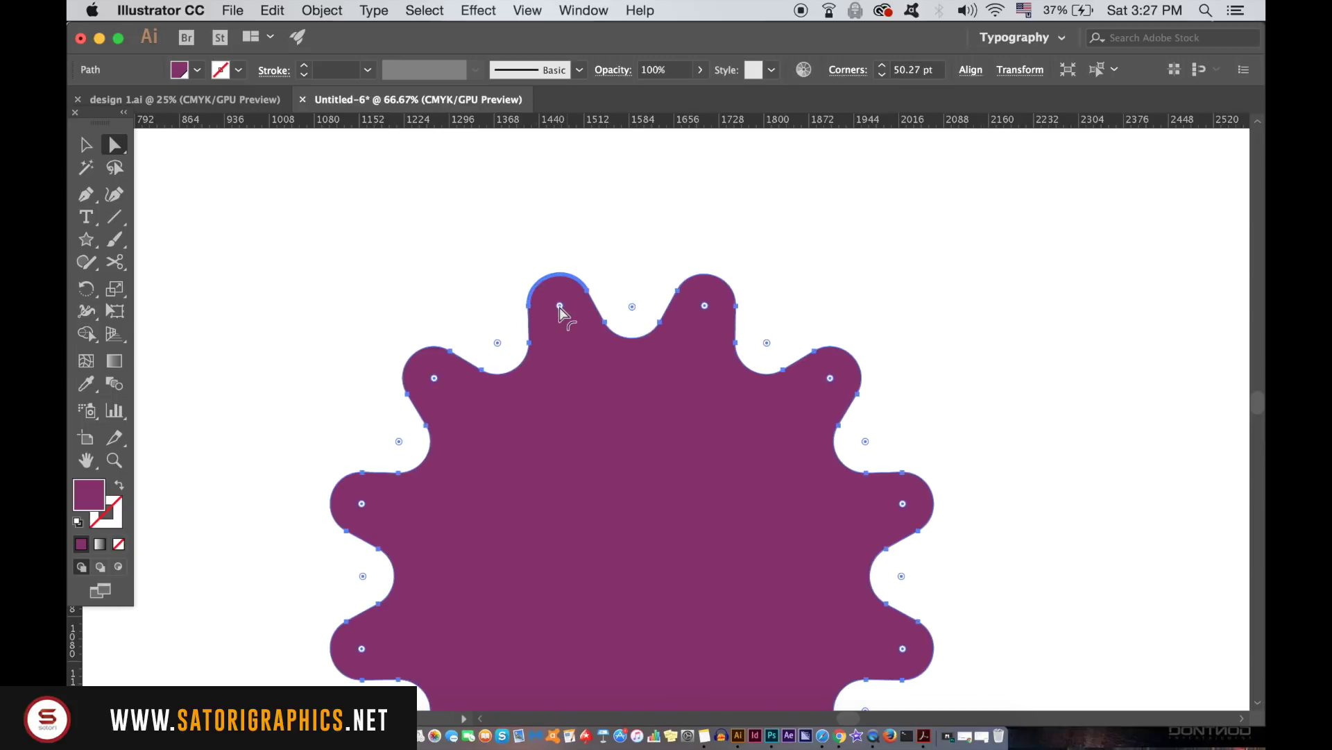
drag(561, 305, 592, 368)
drag(427, 378, 392, 314)
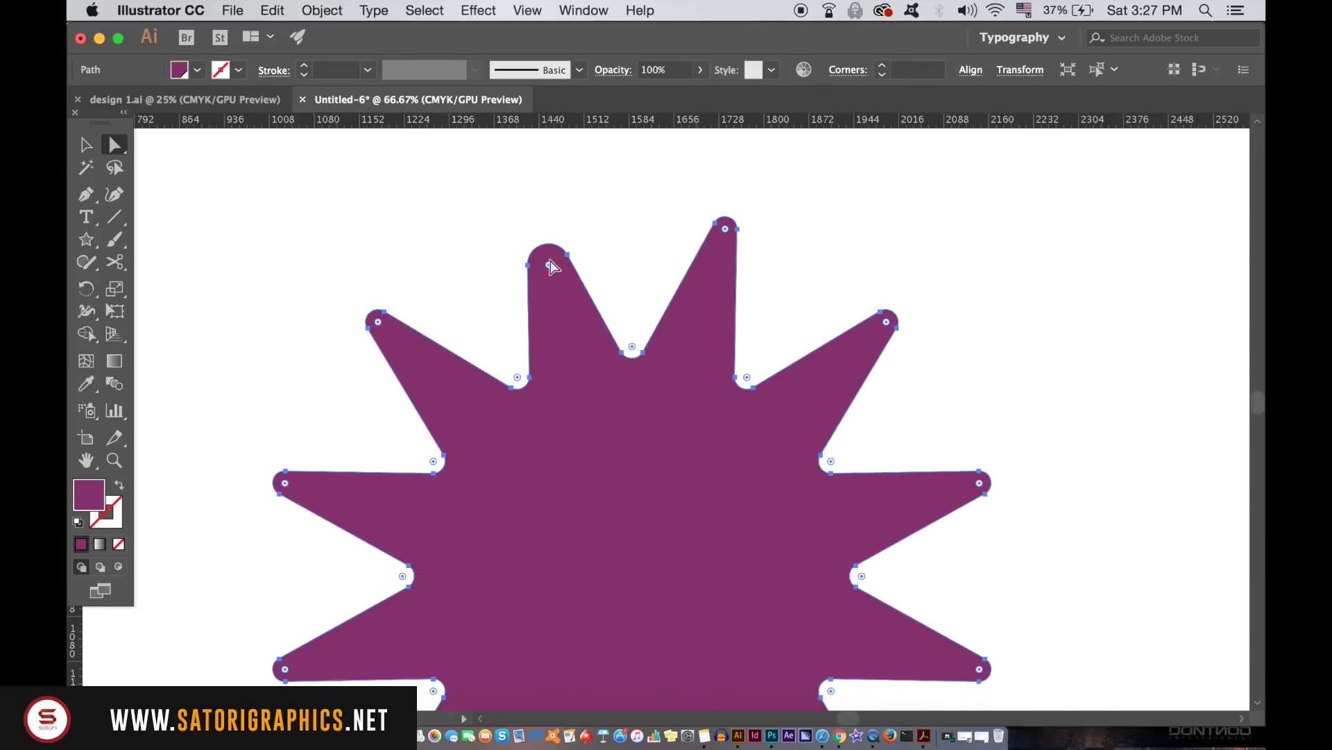
drag(549, 262, 542, 195)
click(632, 241)
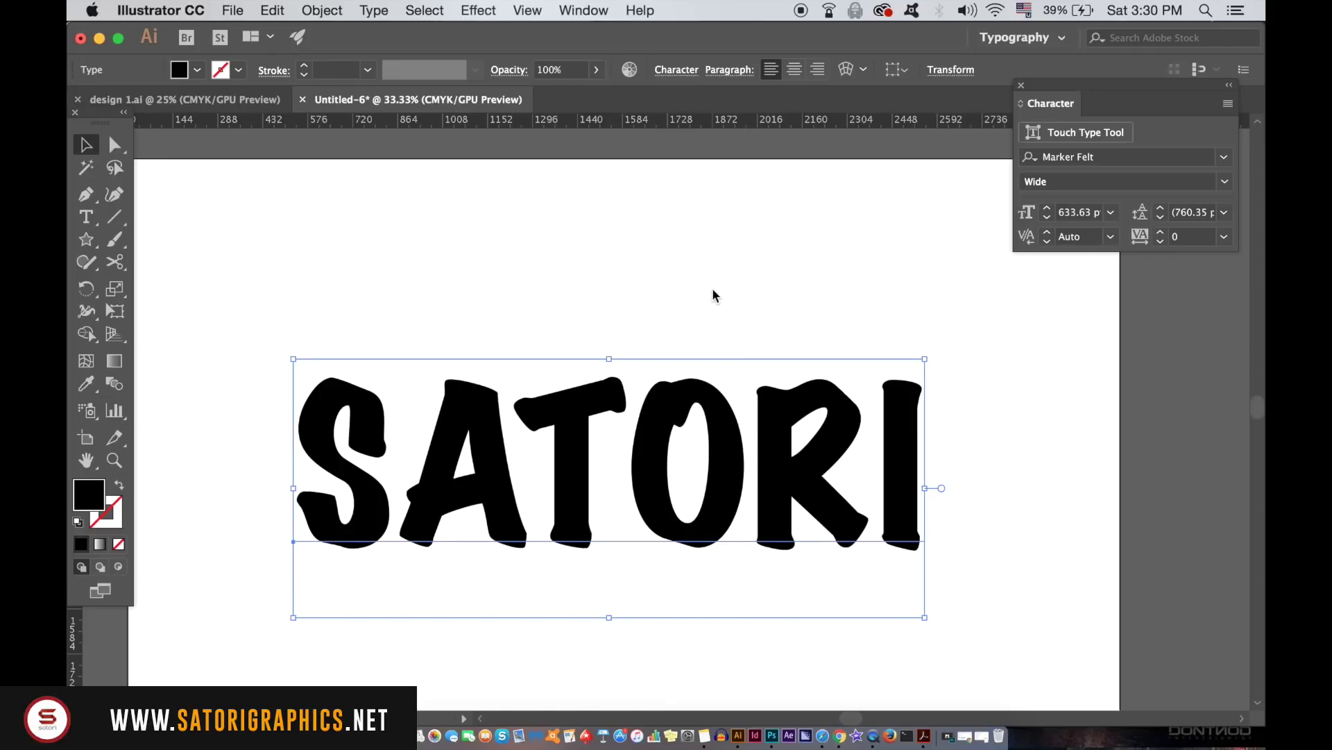
Convert the SATORI text into outlines.
click(1110, 158)
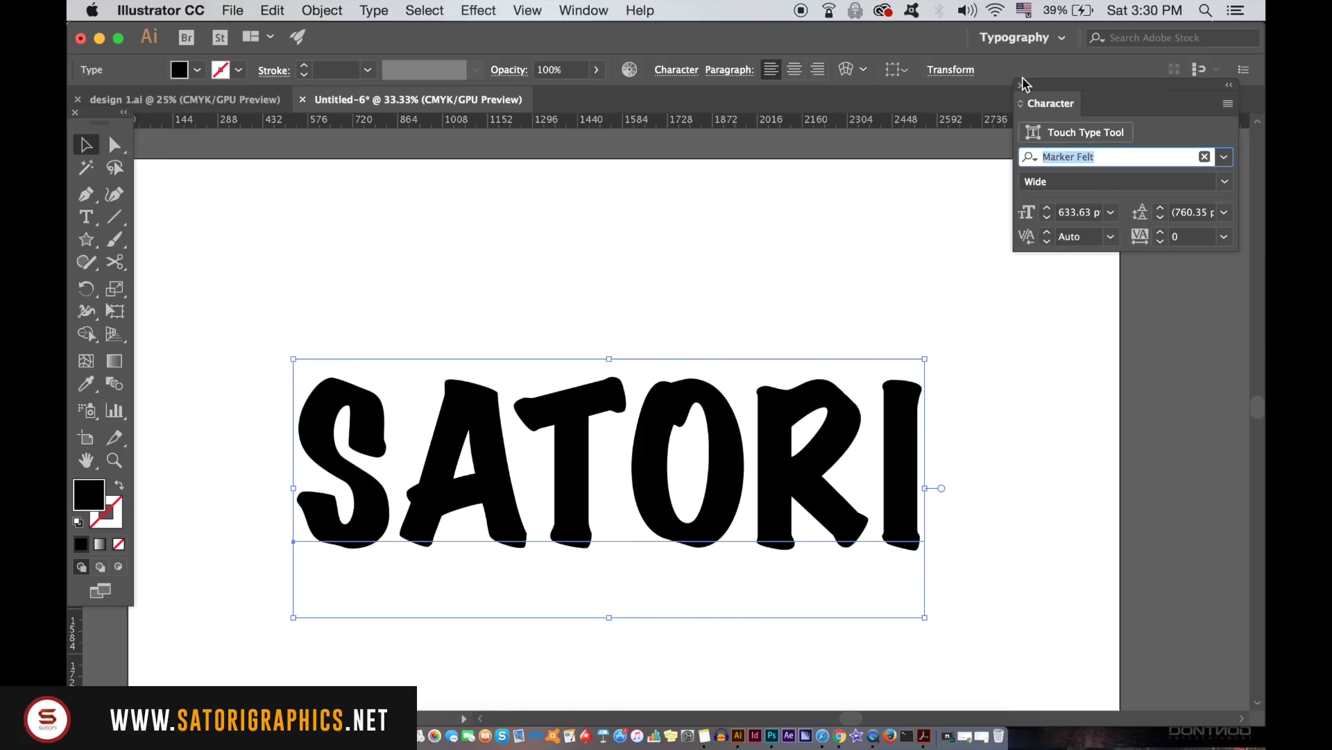
click(342, 142)
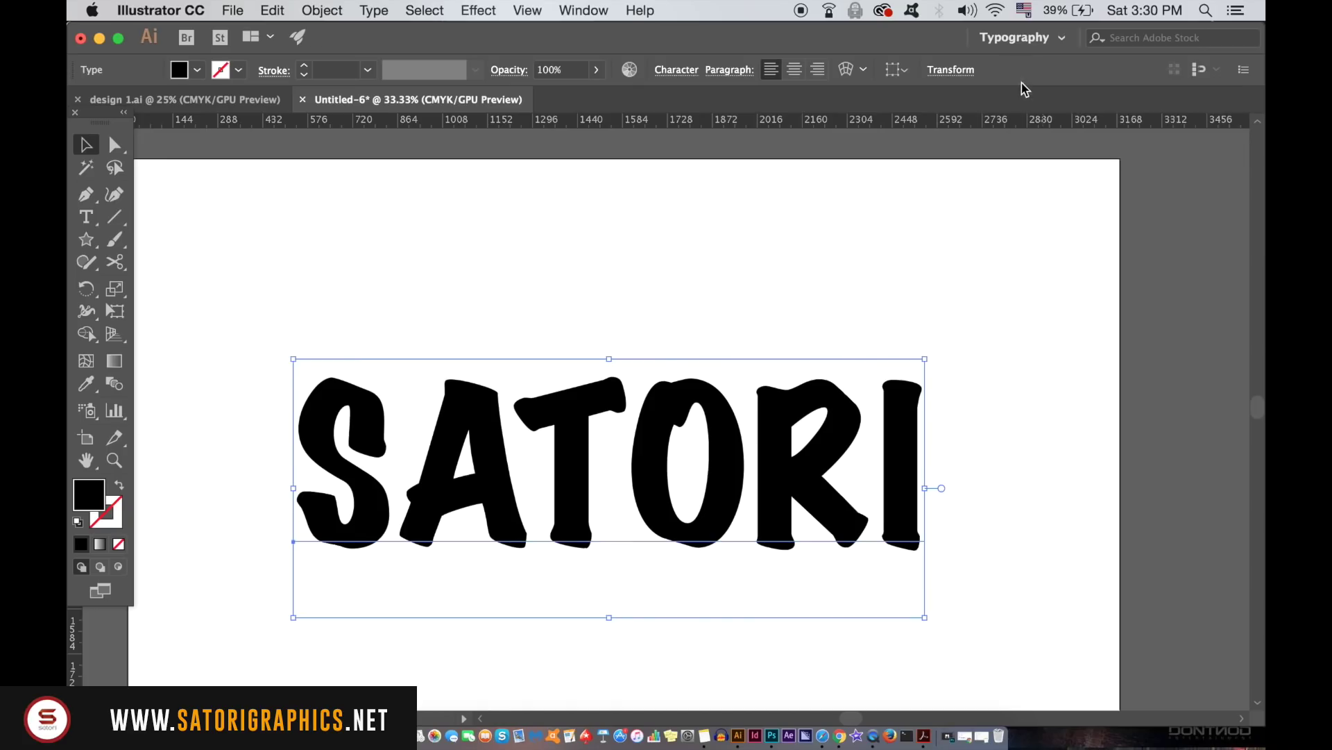
click(375, 10)
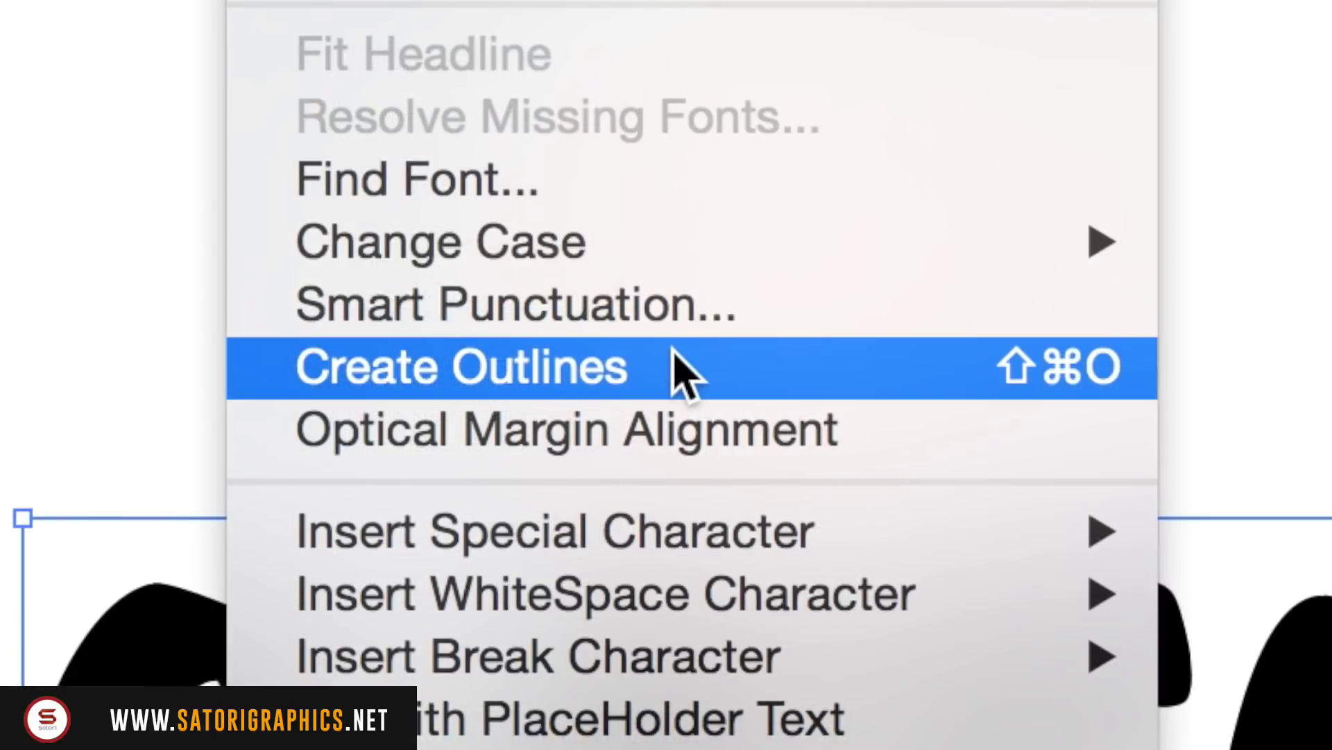
click(683, 371)
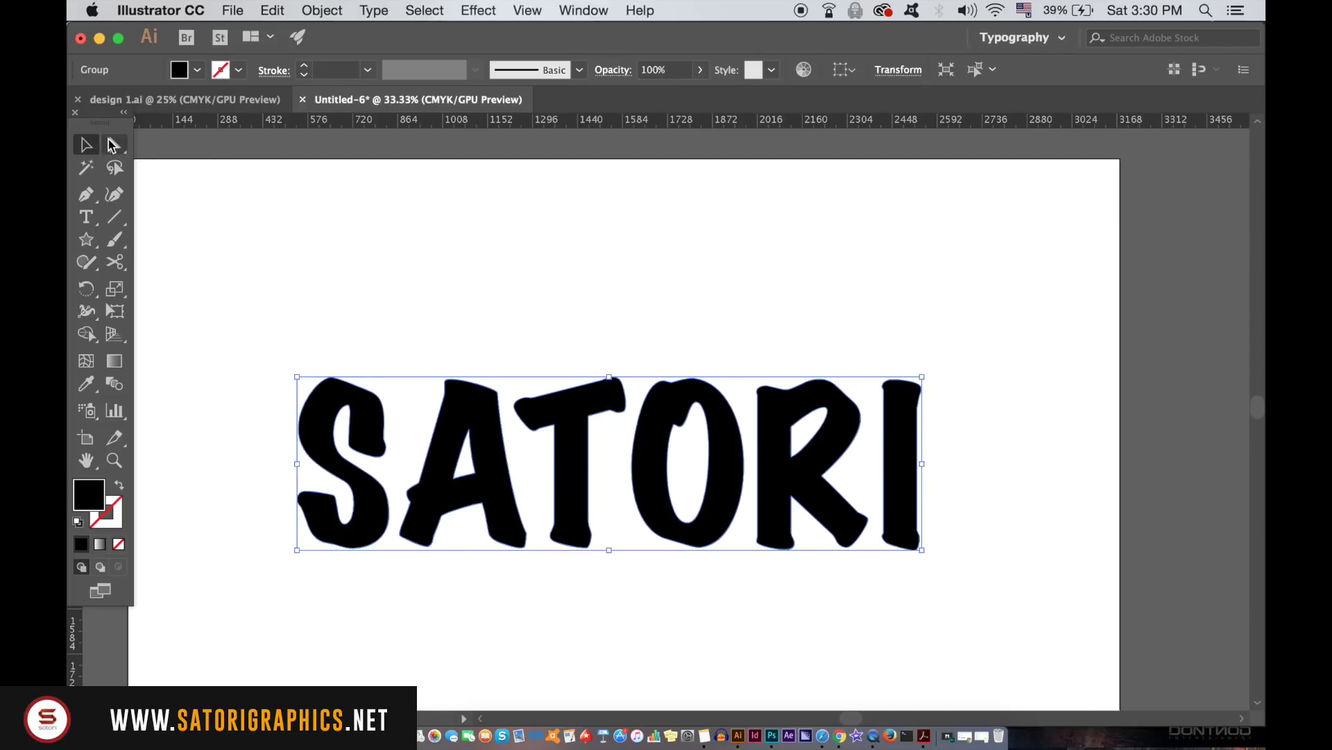
Round the inner corners of the T and the O to about 9.41 pt.
click(112, 144)
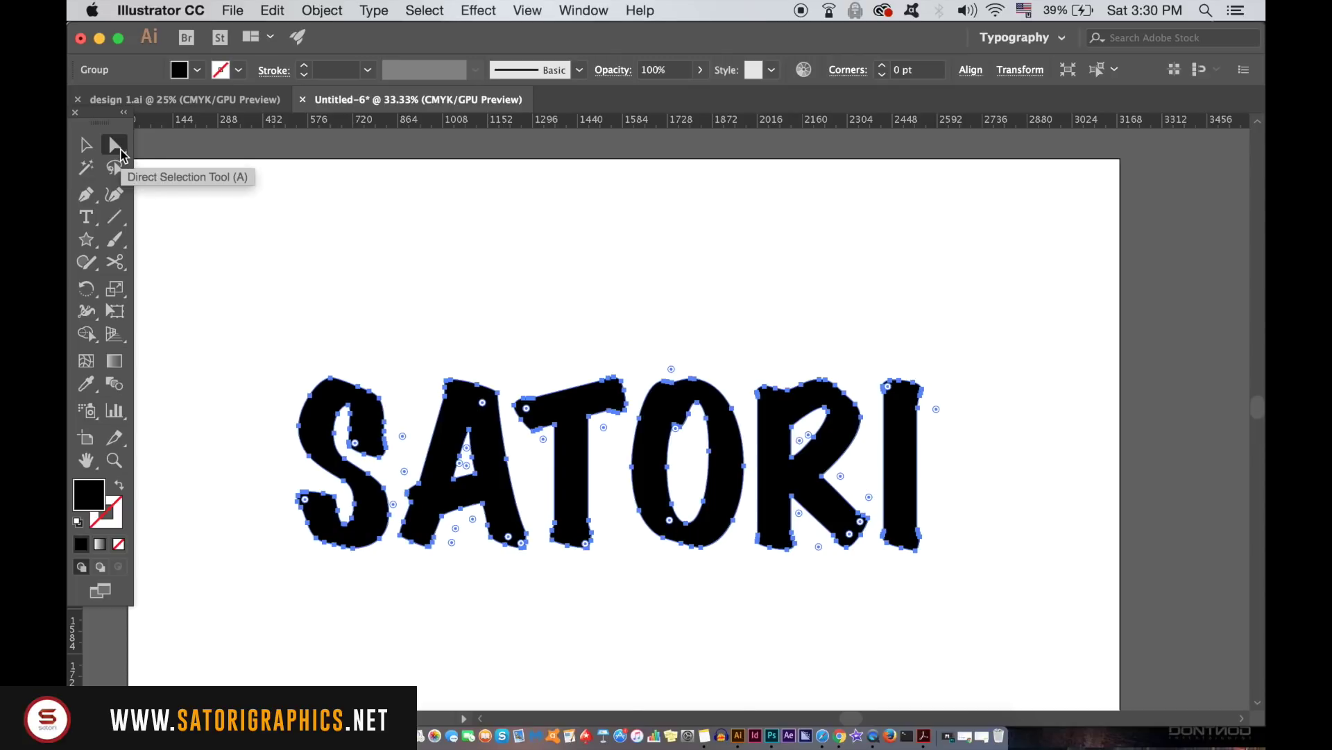
key(super+equal)
key(super+equal)
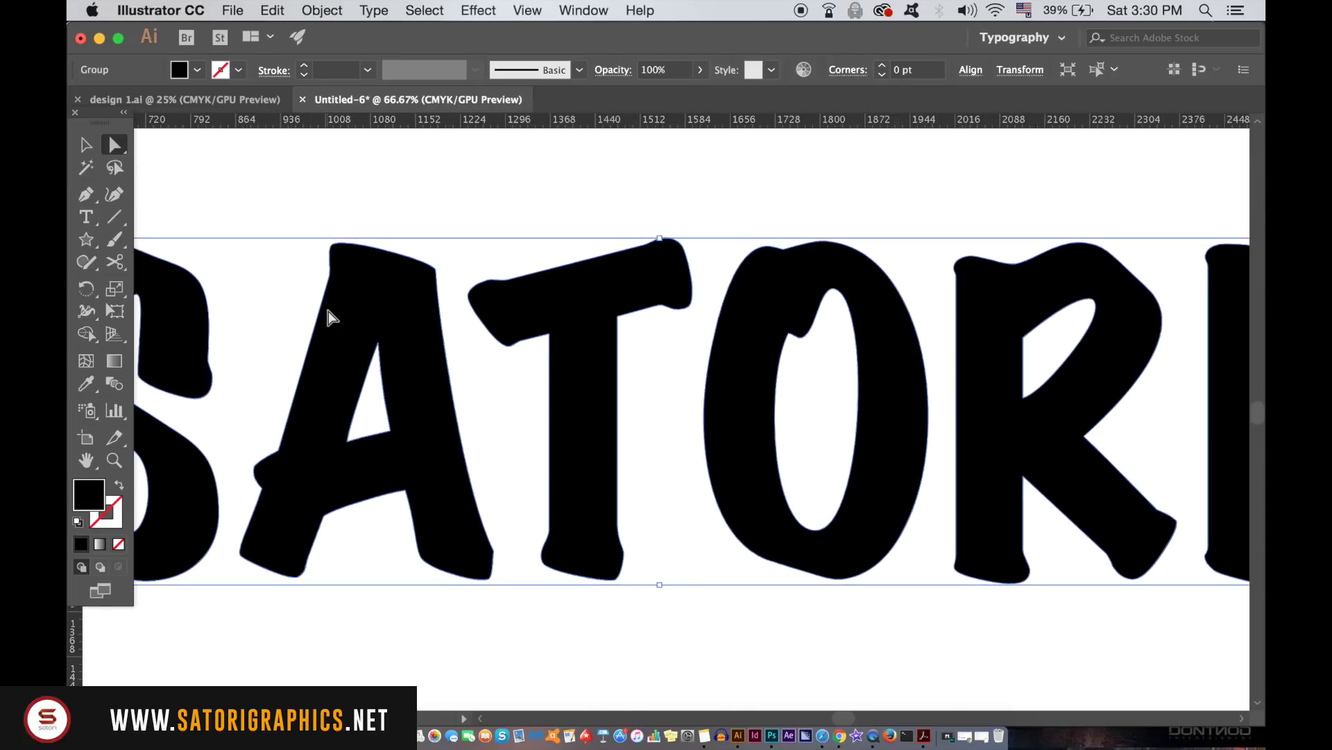
drag(379, 326, 530, 465)
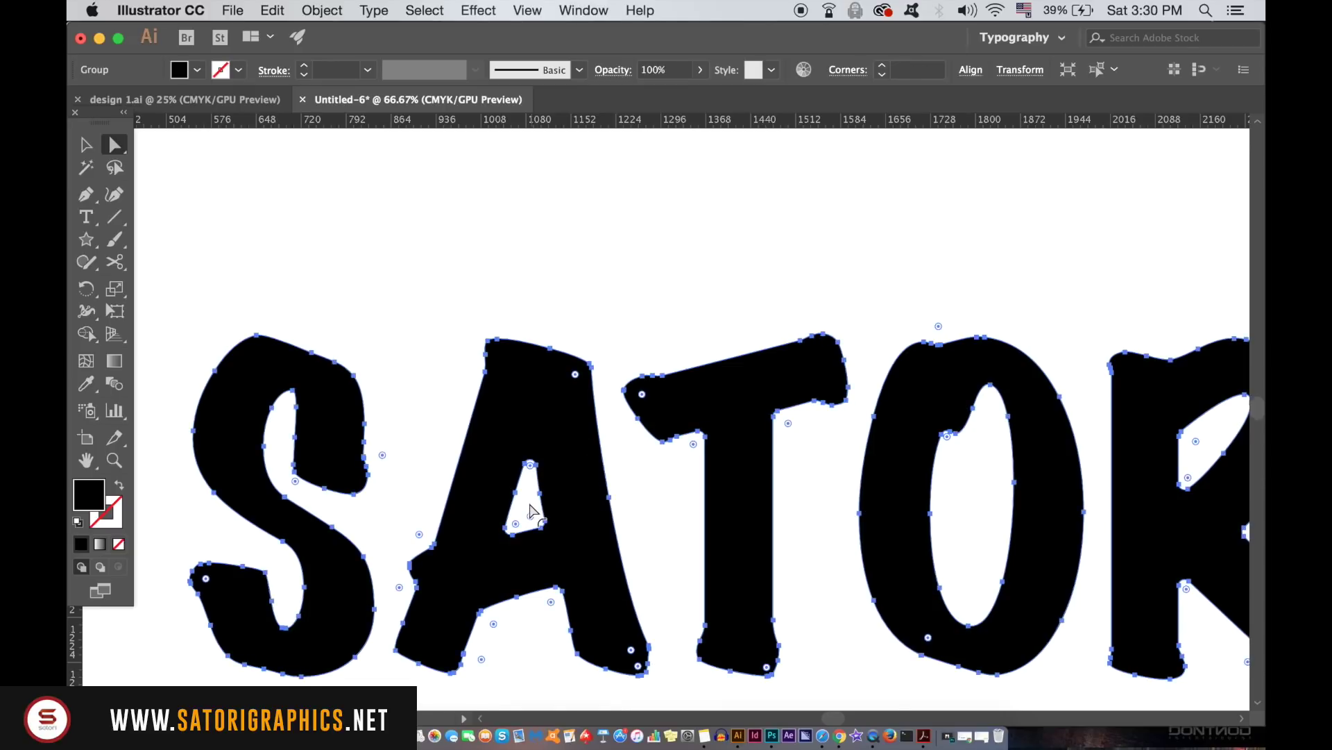
mouse_move(789, 424)
mouse_down()
mouse_move(777, 423)
mouse_move(802, 434)
mouse_move(743, 402)
mouse_move(778, 434)
mouse_up()
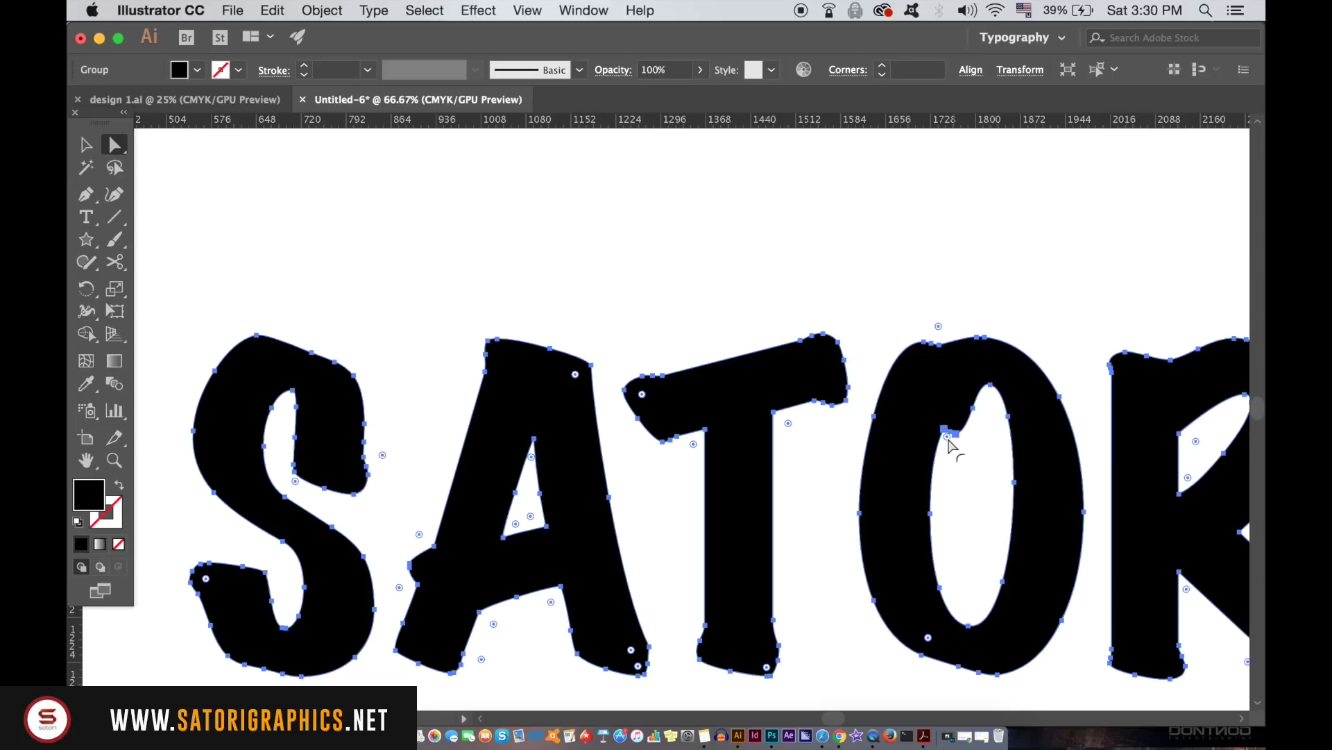
drag(948, 435, 944, 360)
Ungroup the outlined lettering into separate letters.
click(322, 9)
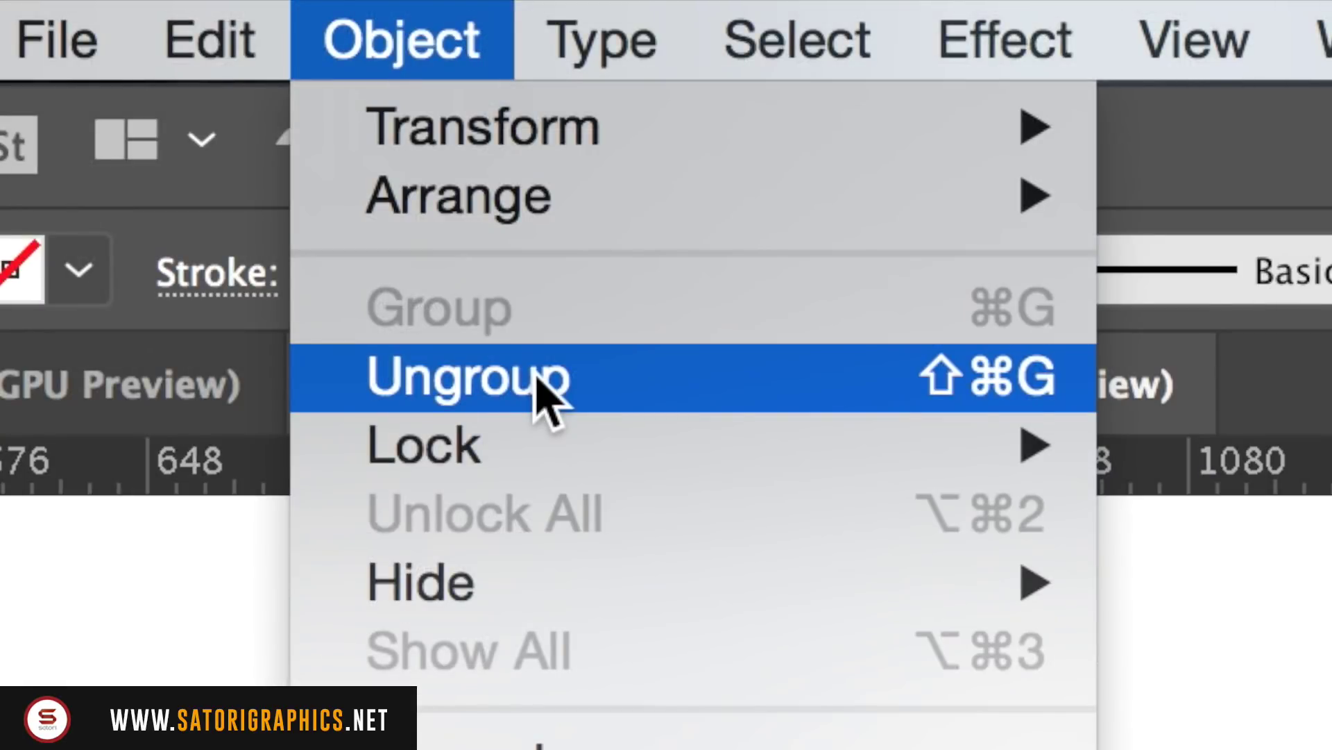
click(539, 382)
click(83, 145)
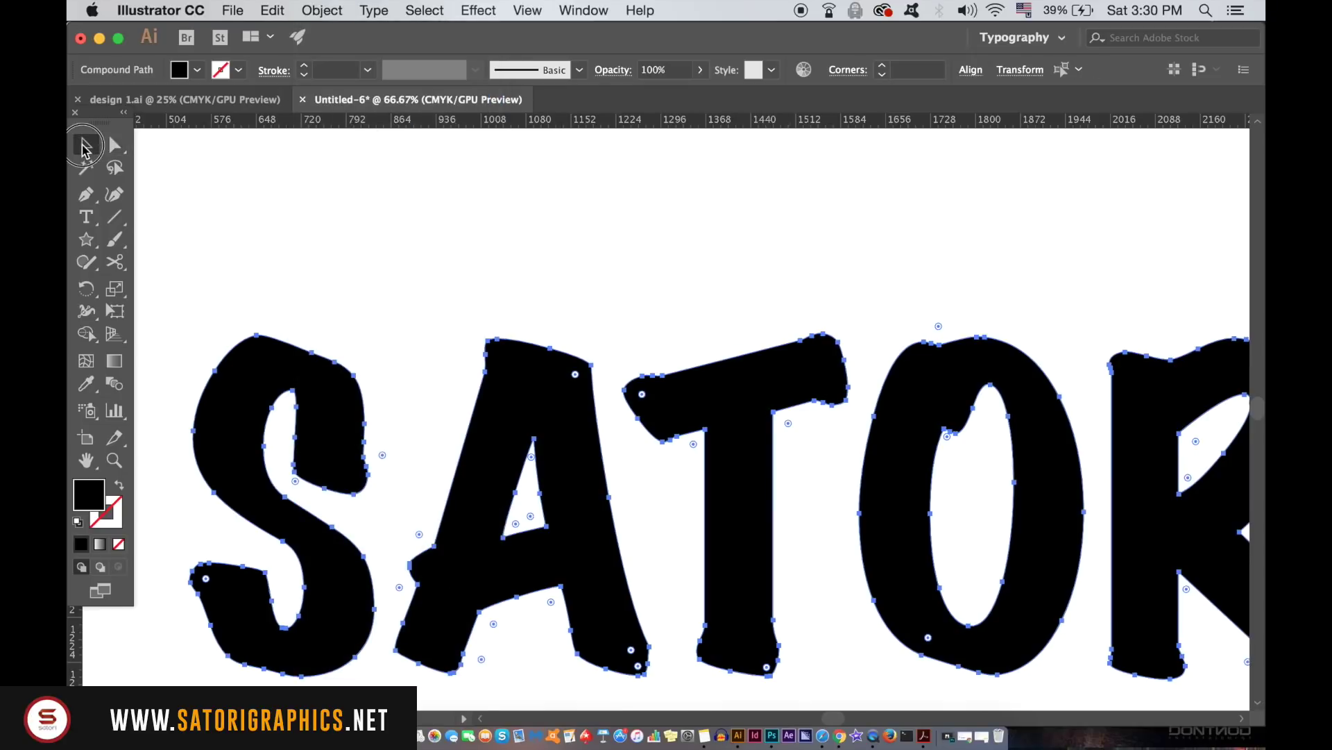
click(288, 223)
click(314, 369)
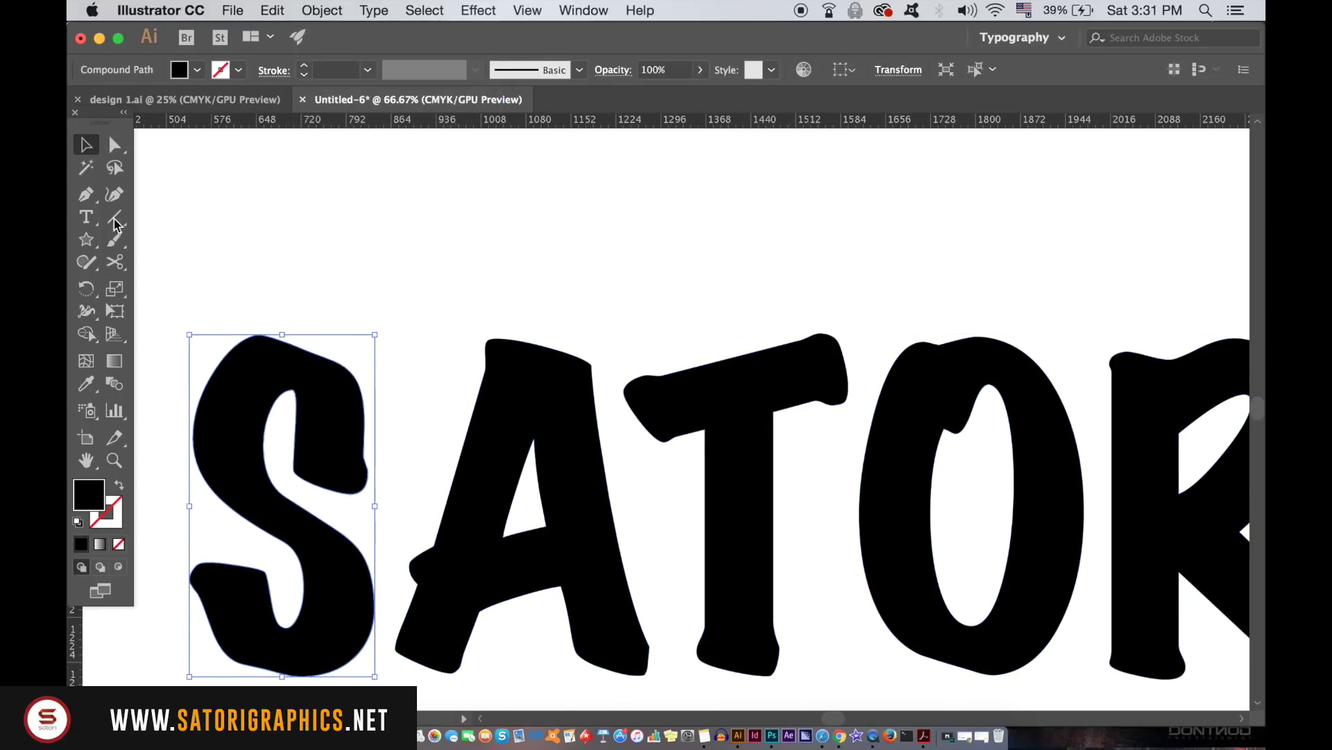
Round the inner corners of the A's counter with the Direct Selection tool.
click(114, 145)
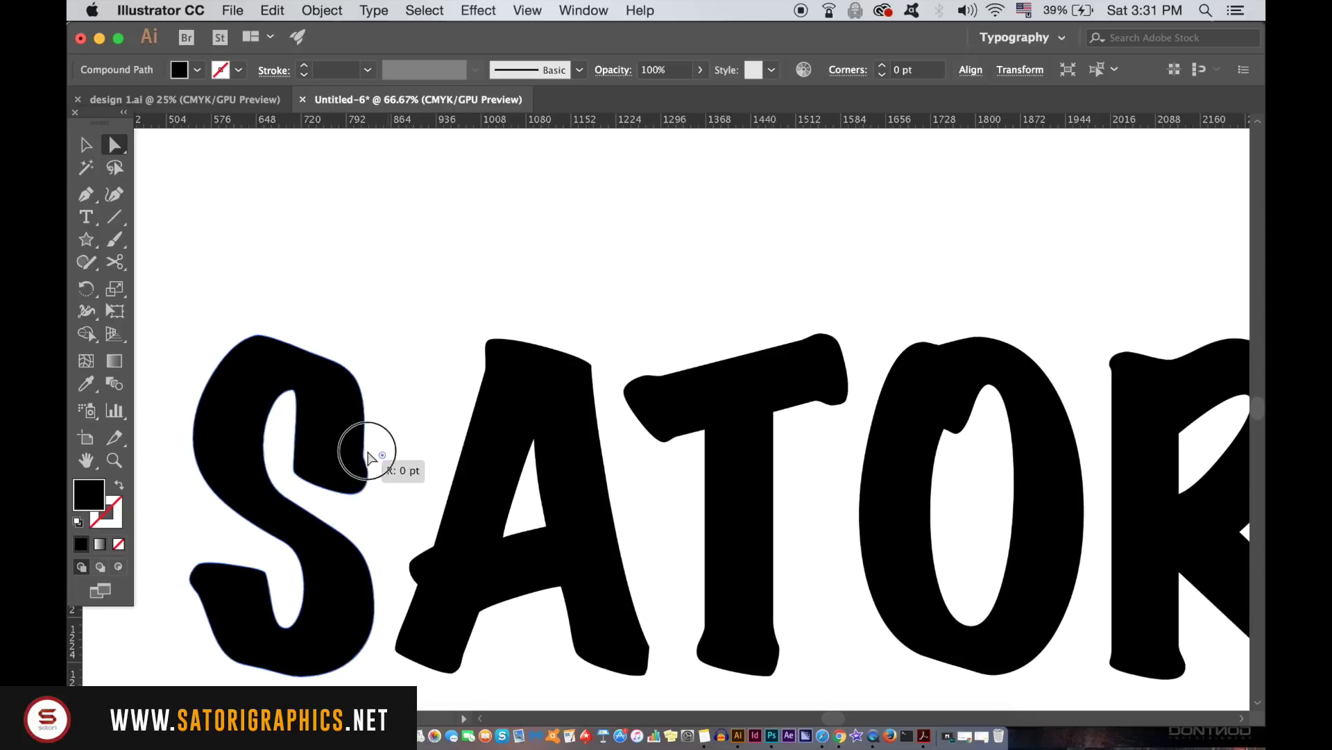
click(444, 582)
drag(533, 527, 531, 514)
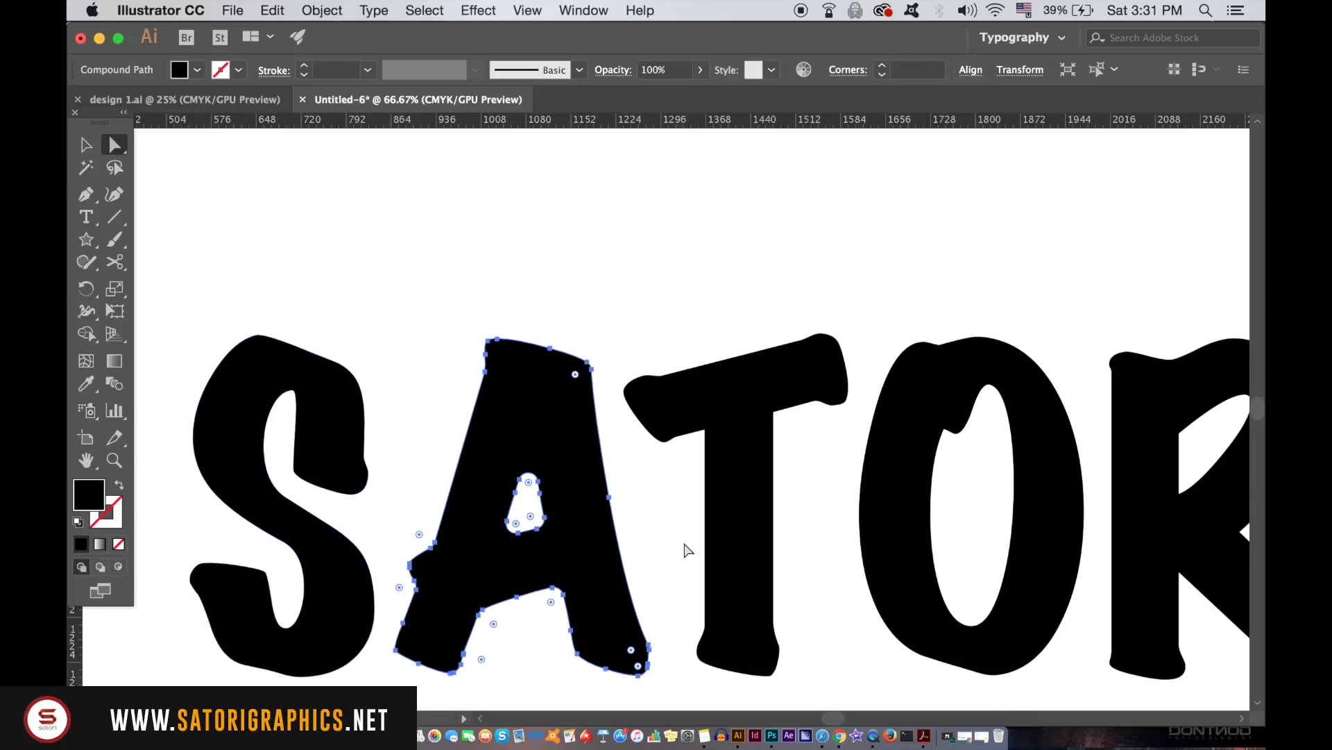
click(899, 520)
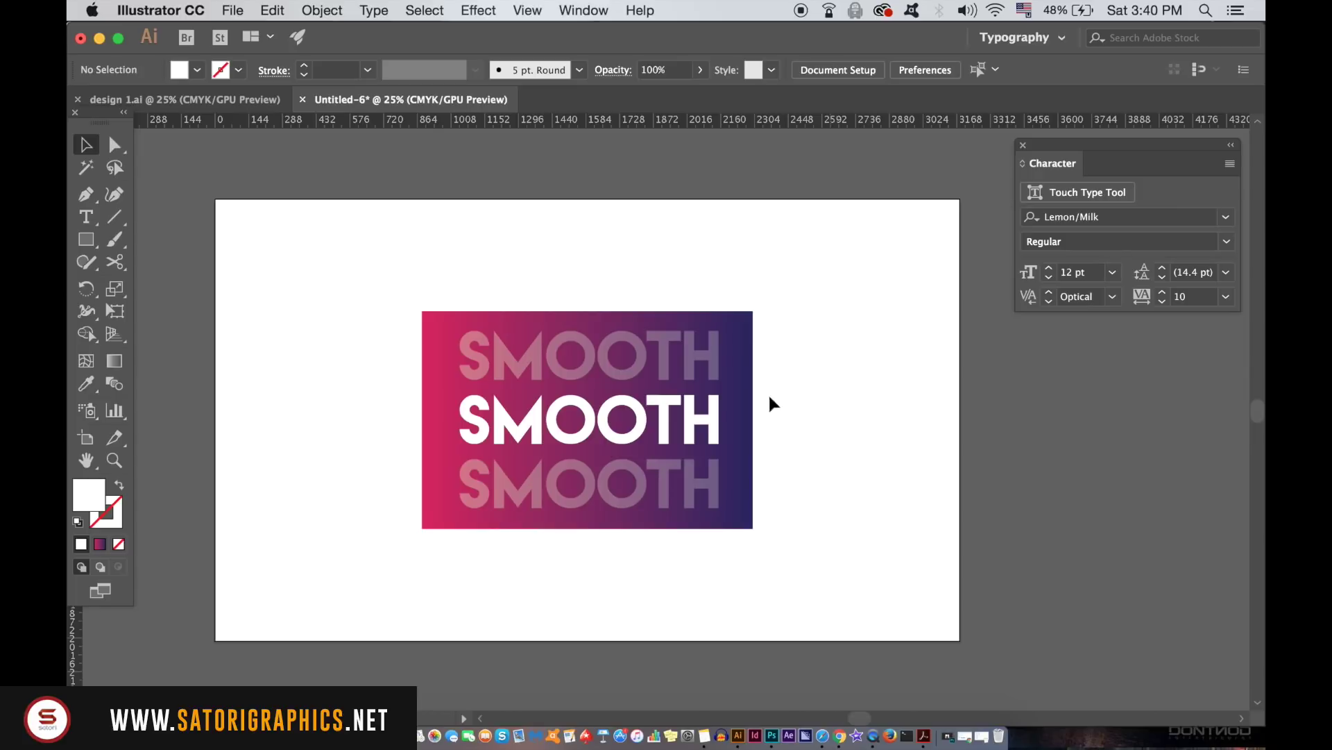
Test-move the middle and top SMOOTH texts, undoing each move.
click(712, 426)
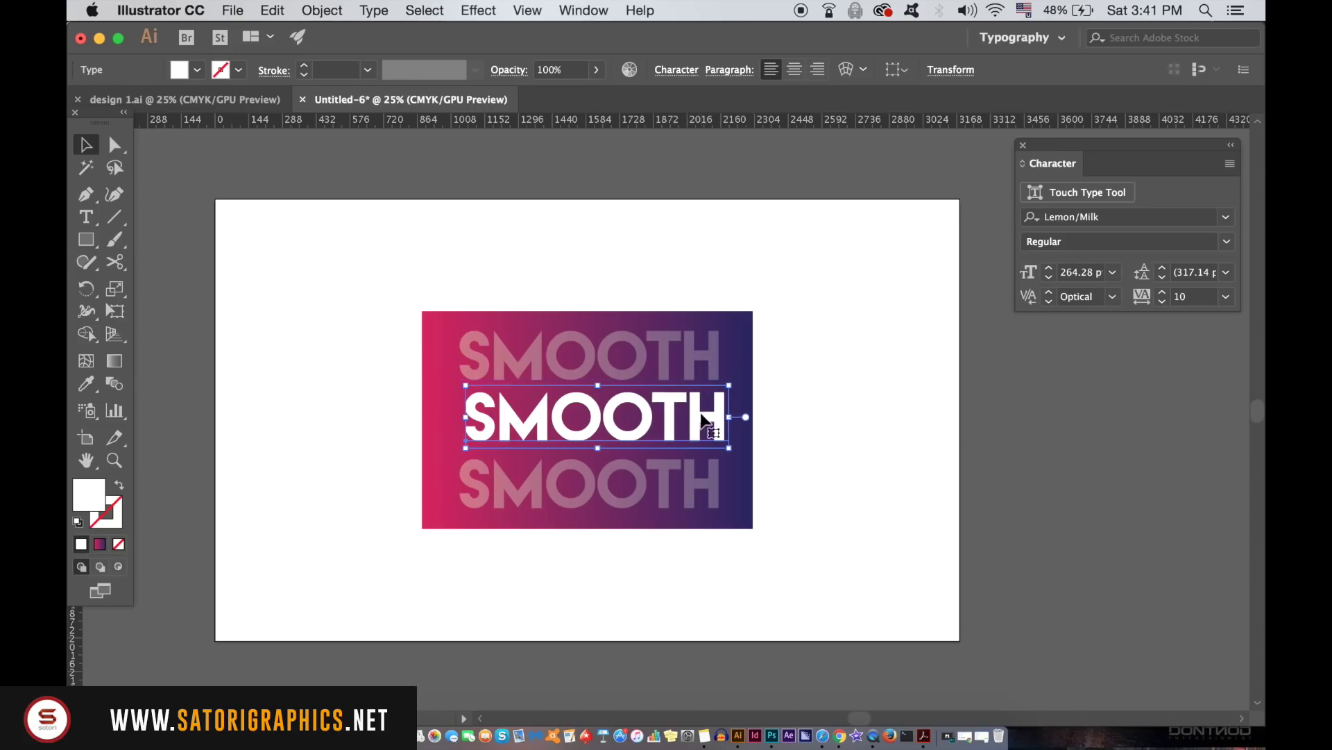
drag(704, 418, 839, 399)
key(super+z)
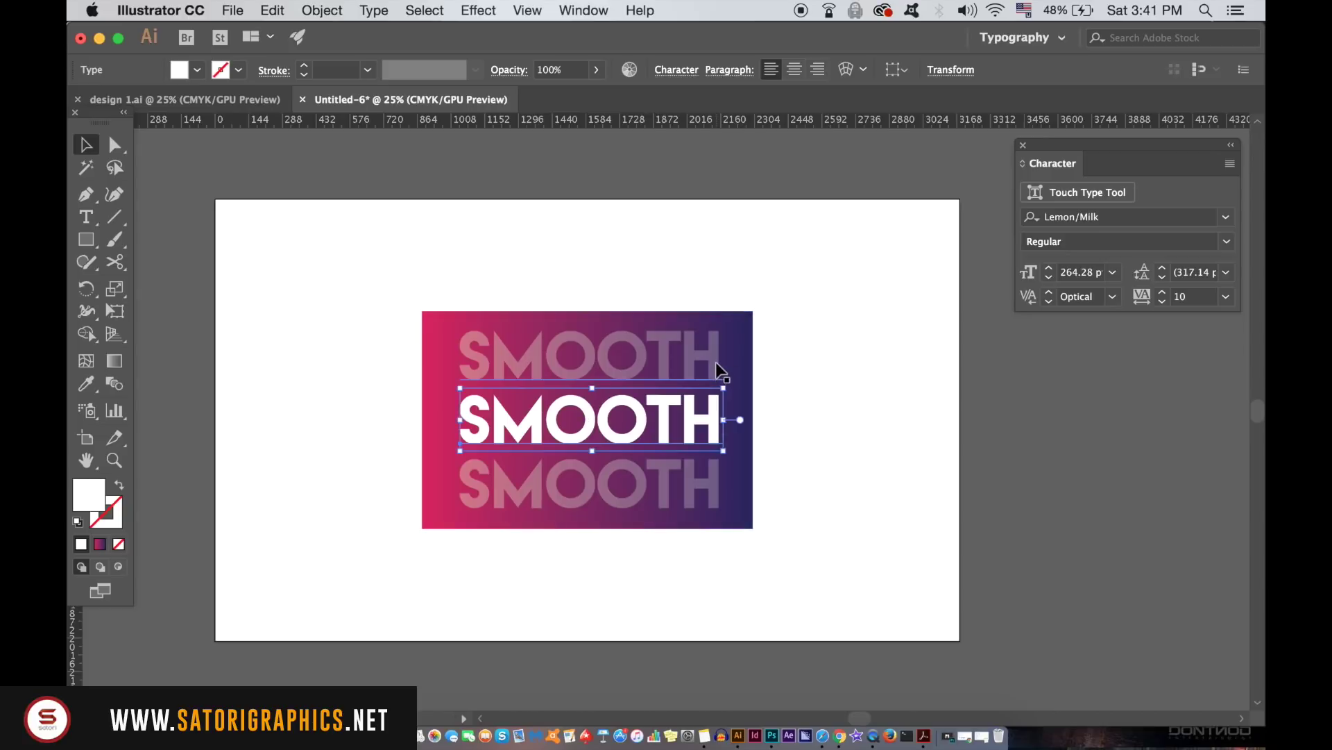
click(717, 366)
drag(718, 366, 780, 310)
key(super+z)
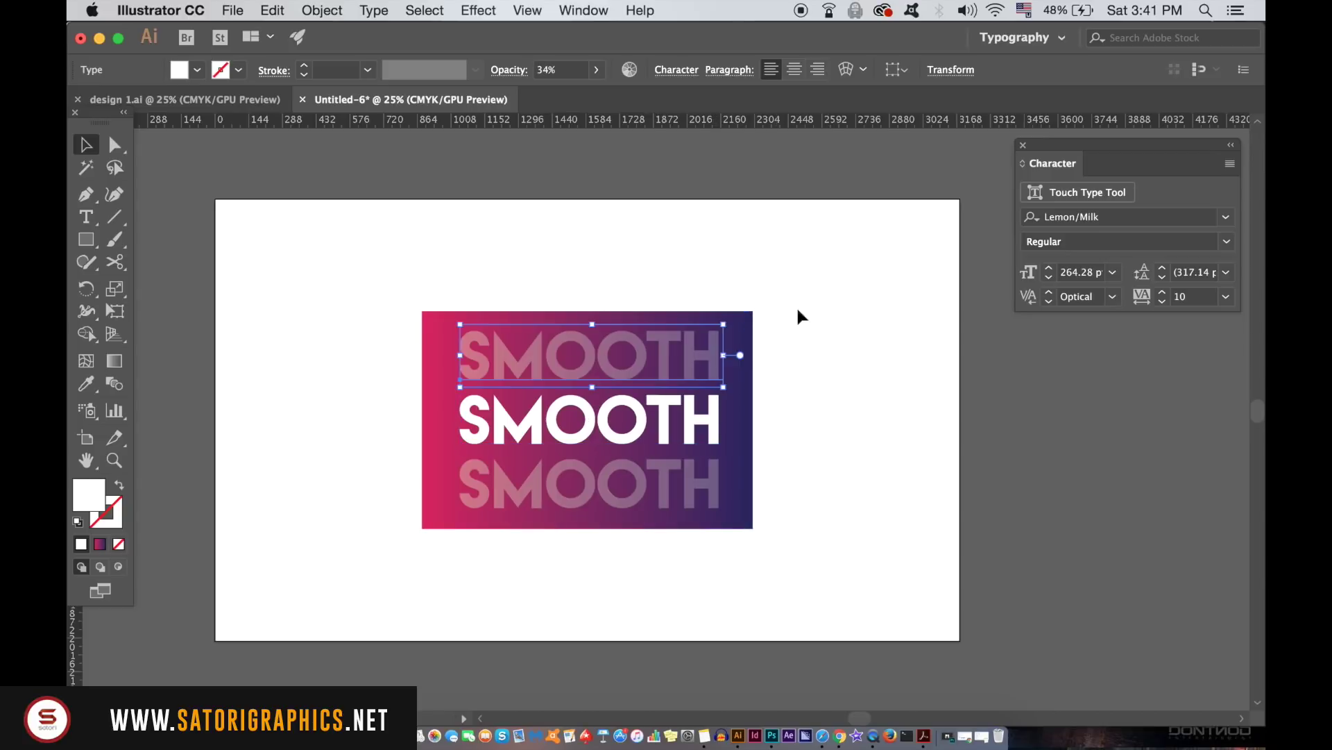
click(855, 324)
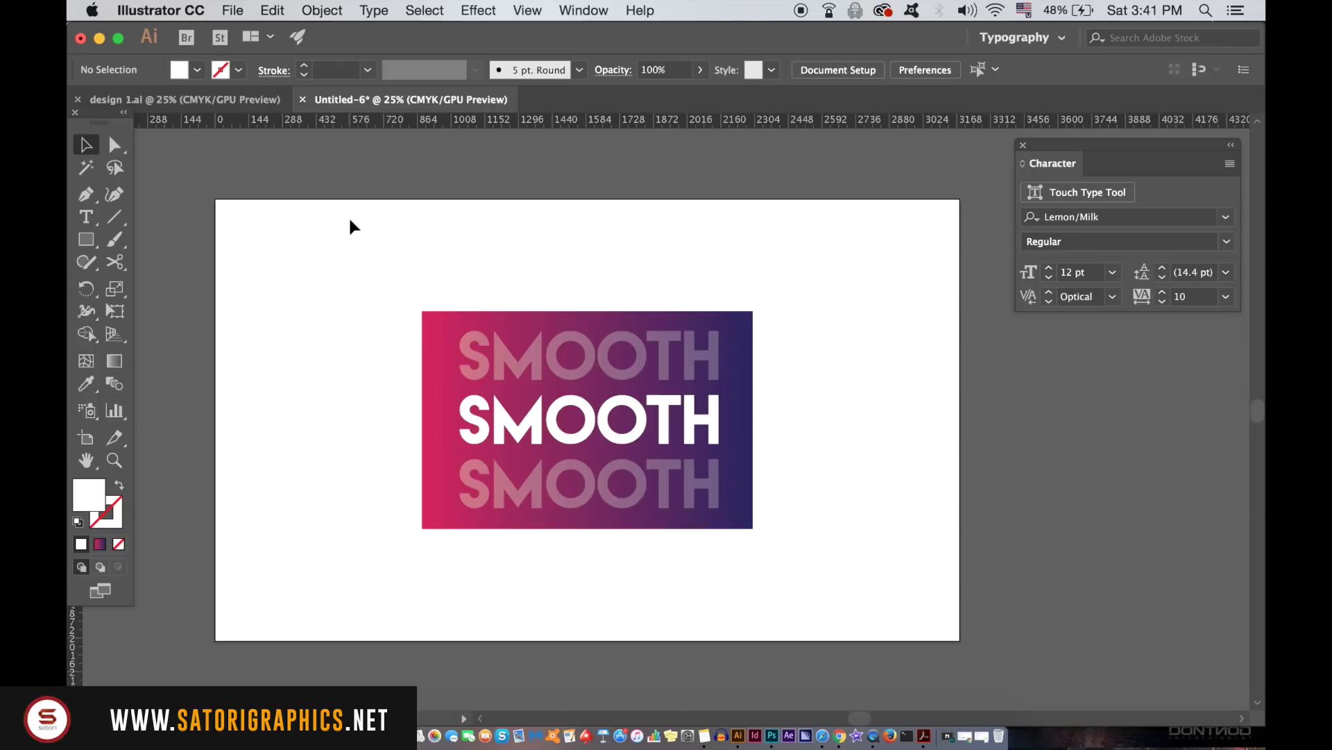
Select the rectangle with all three SMOOTH texts and choose Envelope Distort > Make with Warp.
drag(350, 221, 821, 572)
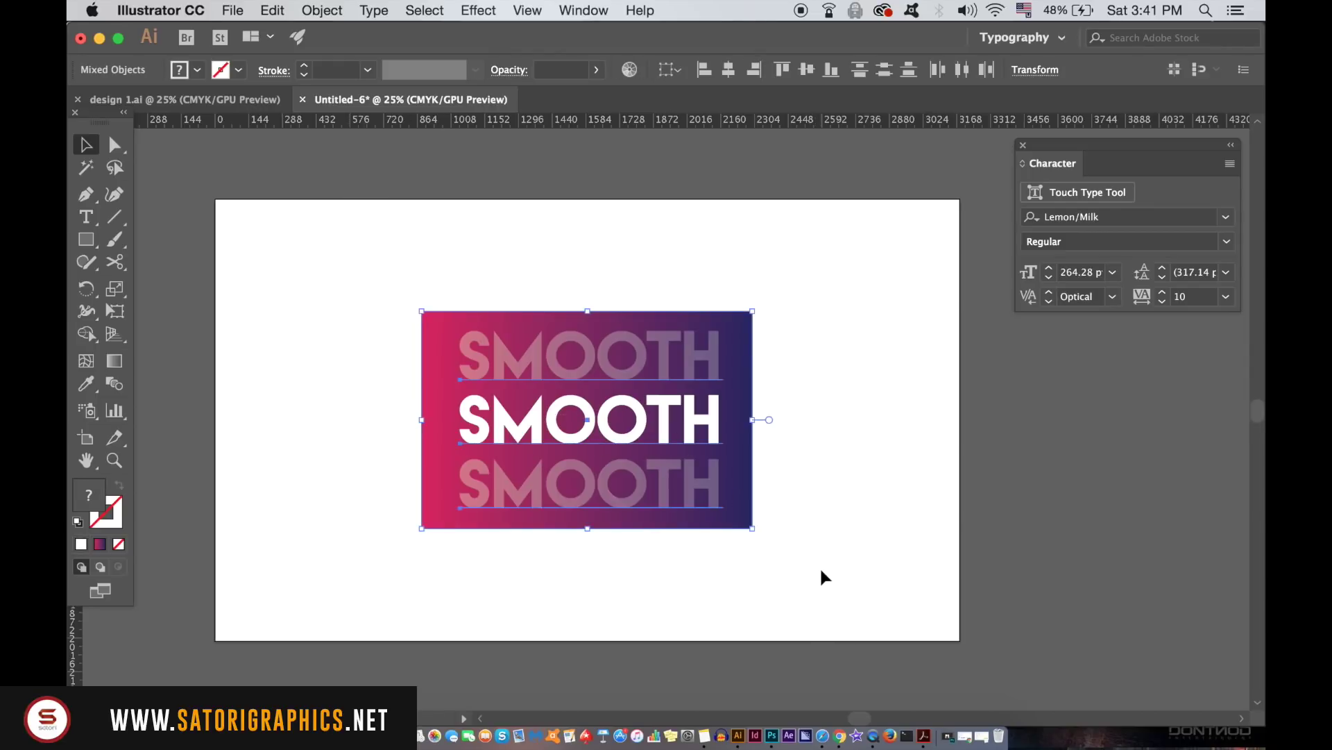
click(332, 12)
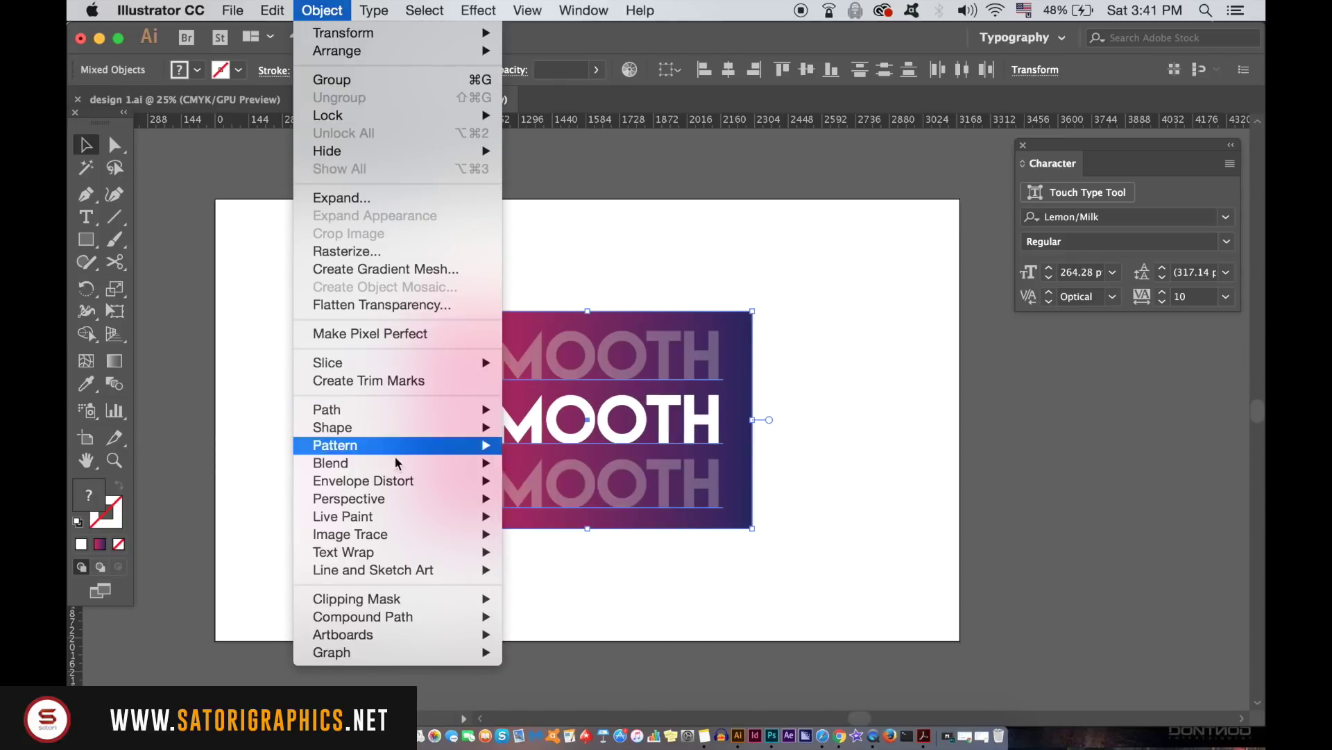
mouse_move(397, 480)
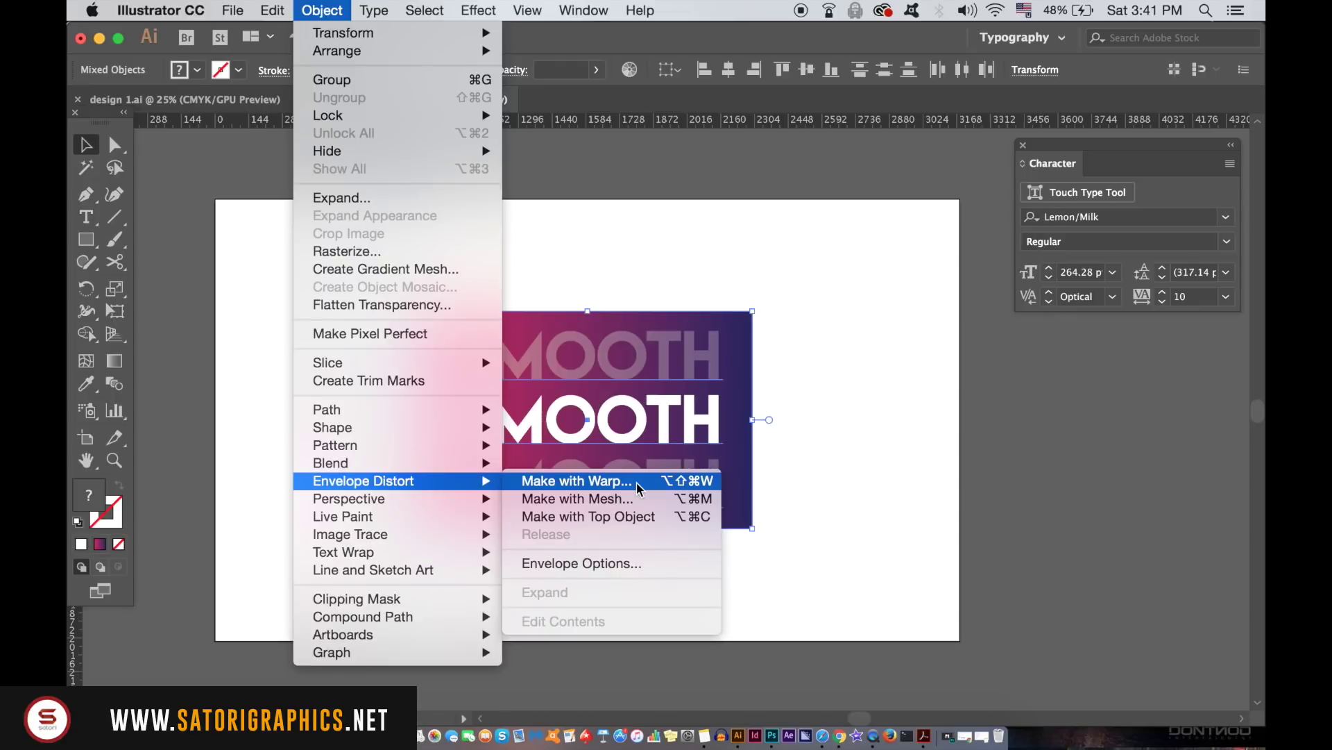
click(637, 483)
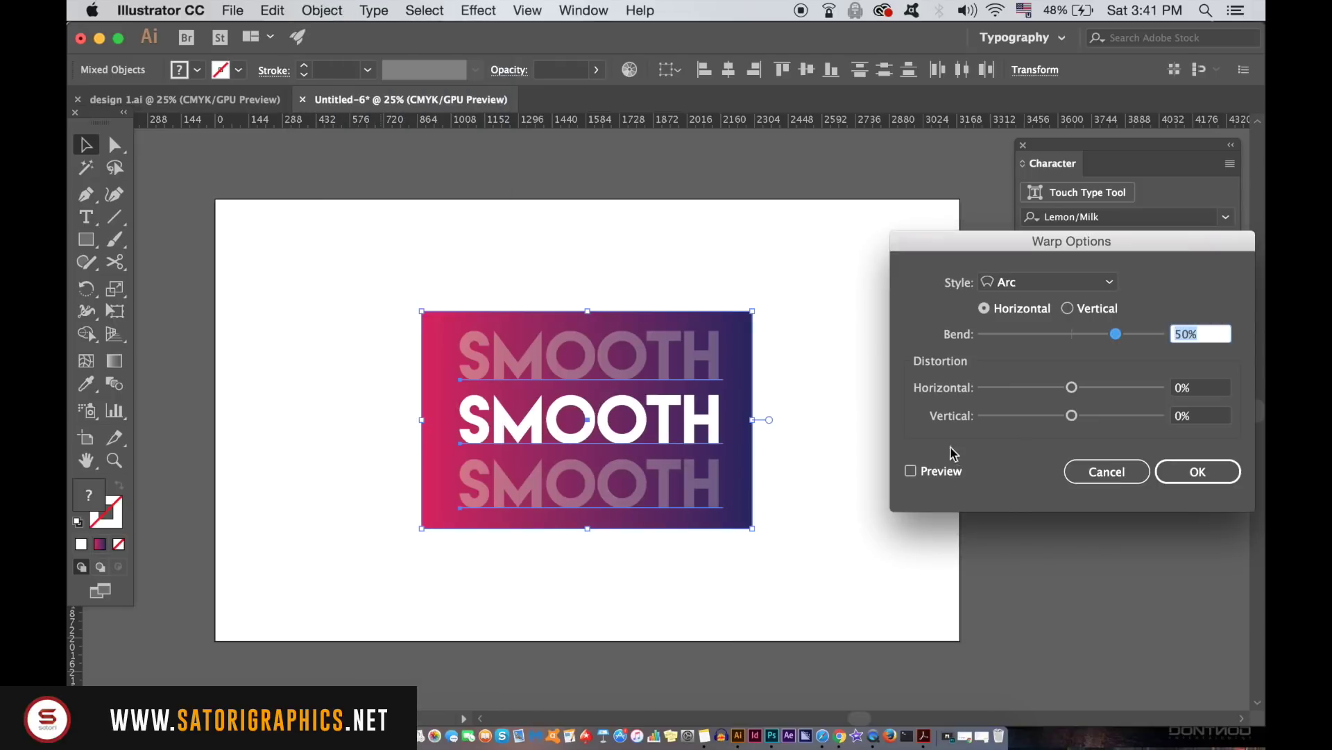
Preview a Flag warp, adjusting its bend and horizontal and vertical distortion.
click(925, 469)
click(1064, 290)
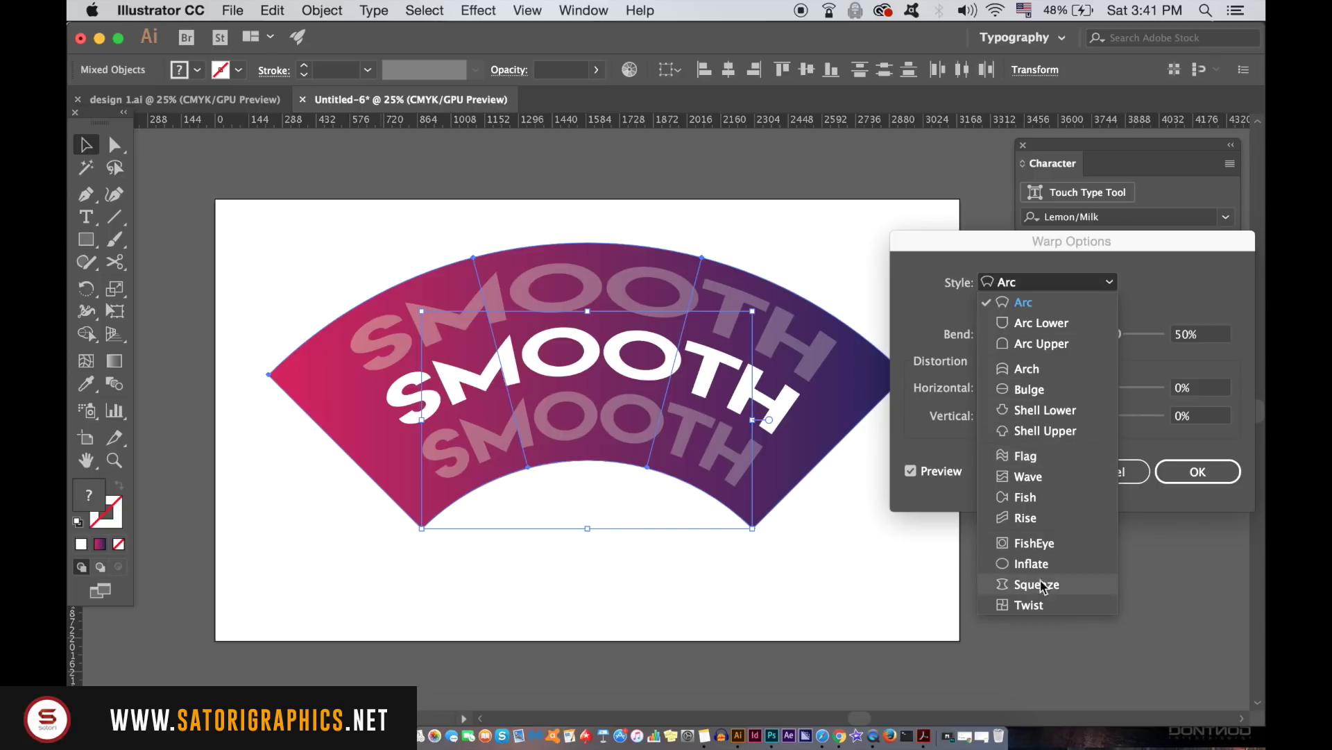
click(1052, 460)
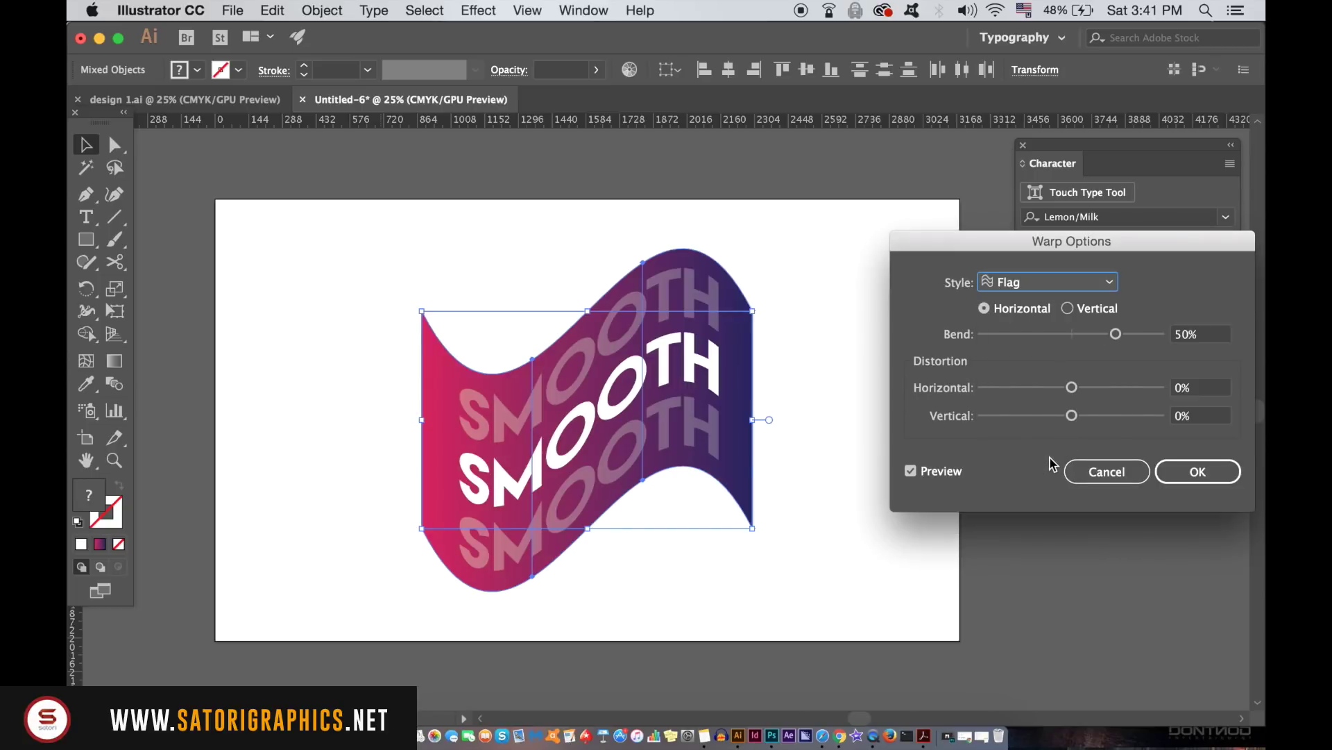
drag(1115, 334, 1067, 336)
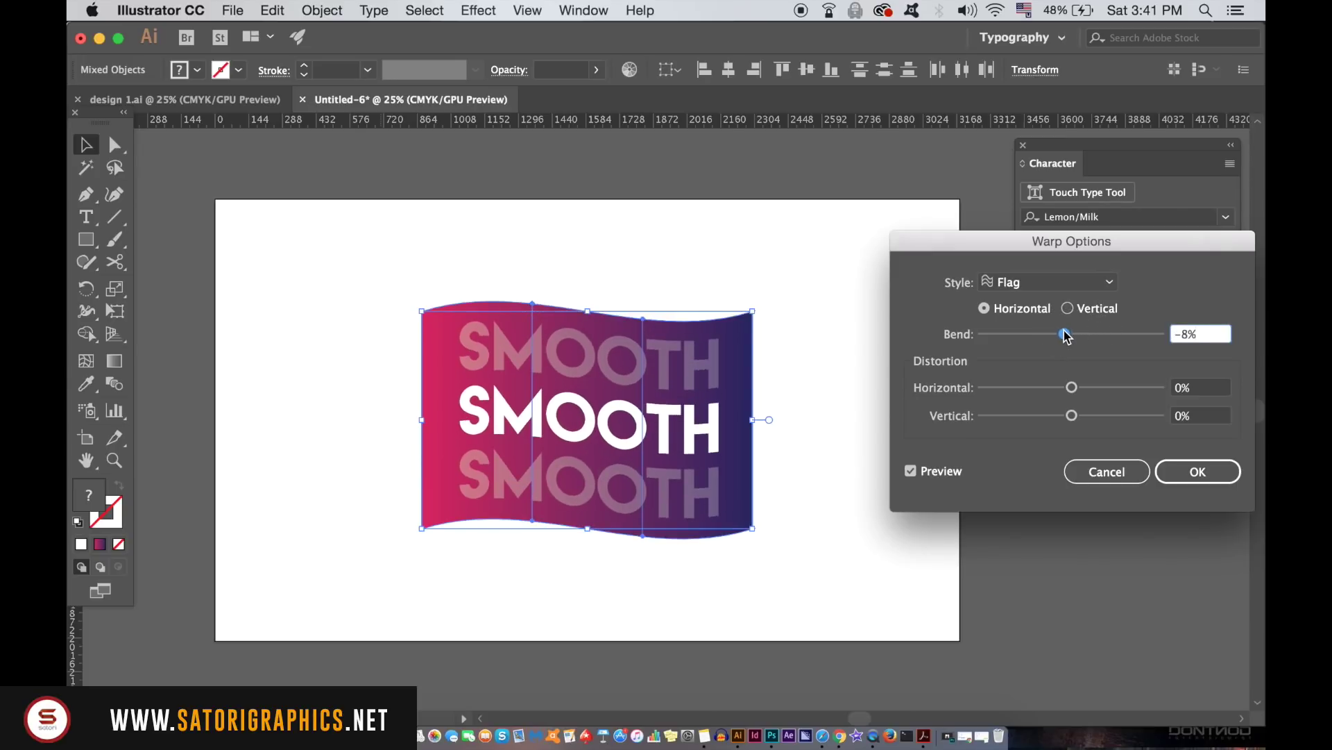
drag(1072, 387, 1143, 387)
mouse_move(1072, 415)
mouse_down()
mouse_move(1051, 422)
mouse_move(1086, 423)
mouse_up()
Switch the style to FishEye, set Horizontal to -100%, and apply the warp.
click(1072, 283)
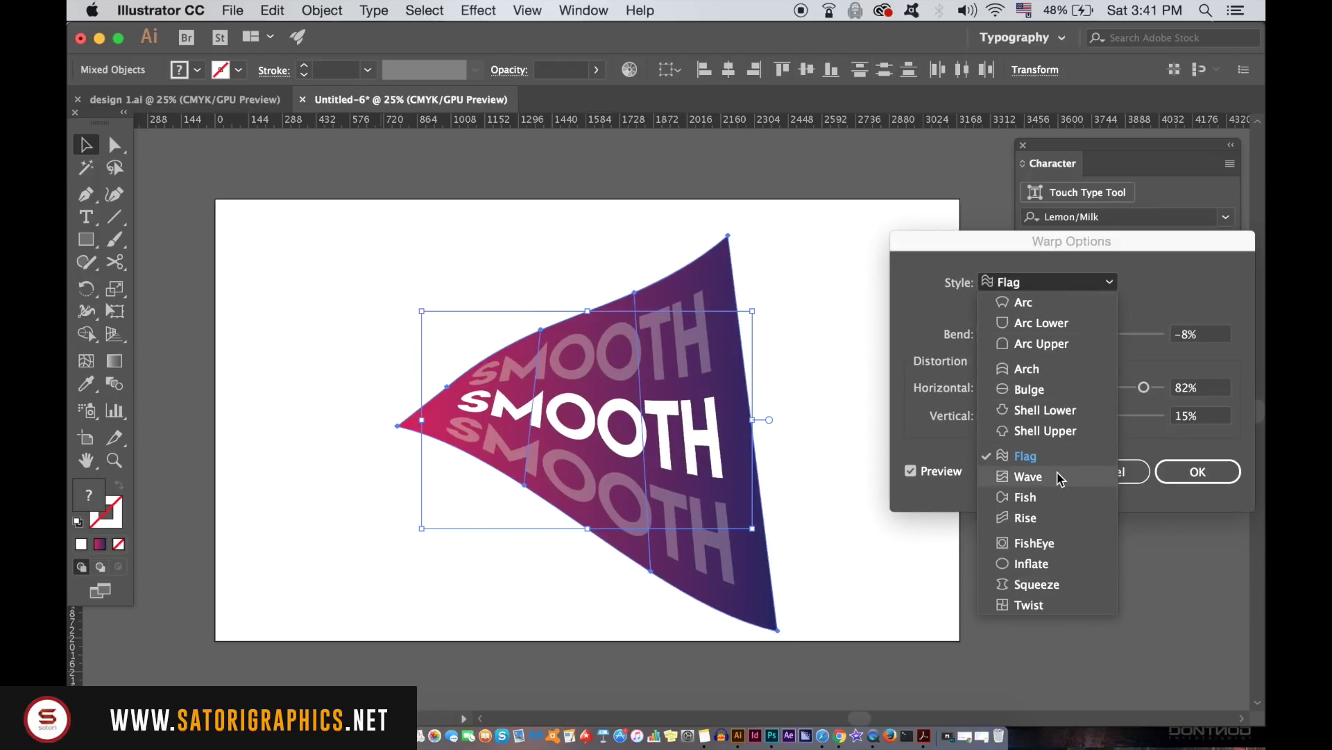
click(1056, 544)
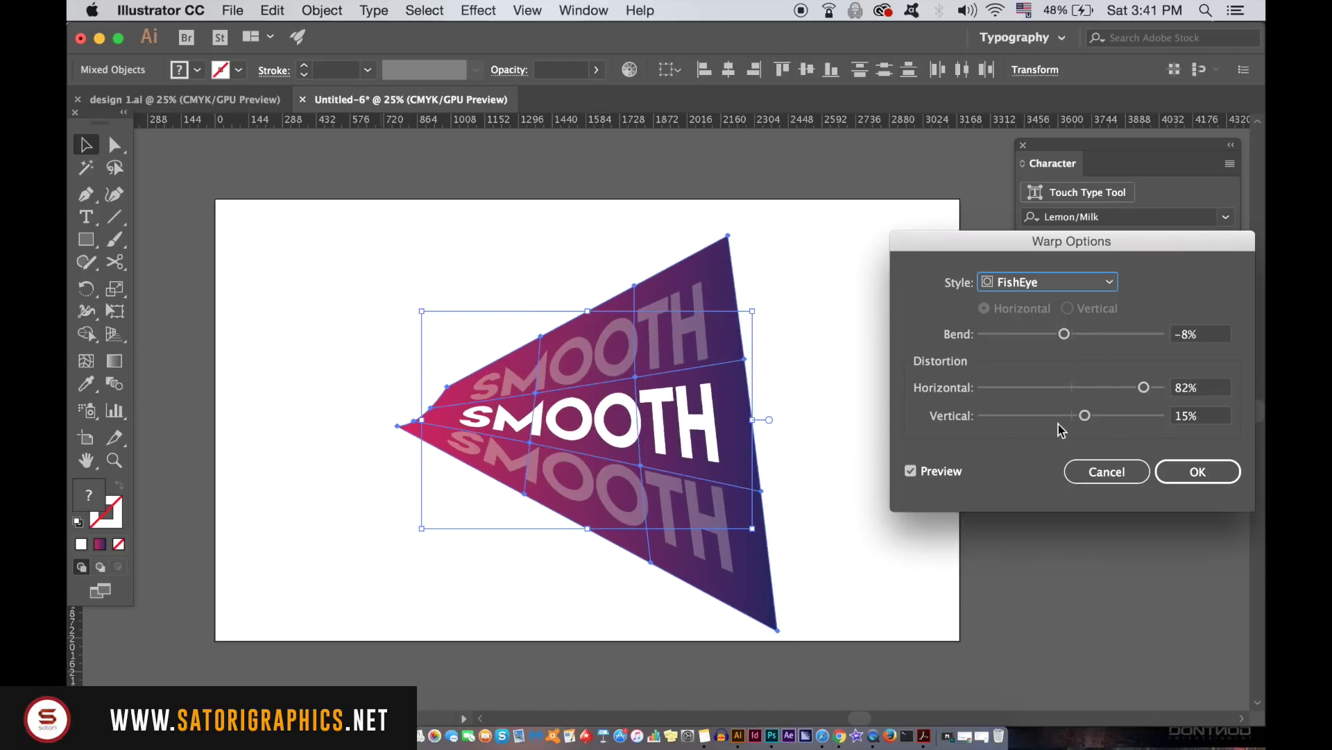
drag(1144, 388, 972, 391)
click(1178, 472)
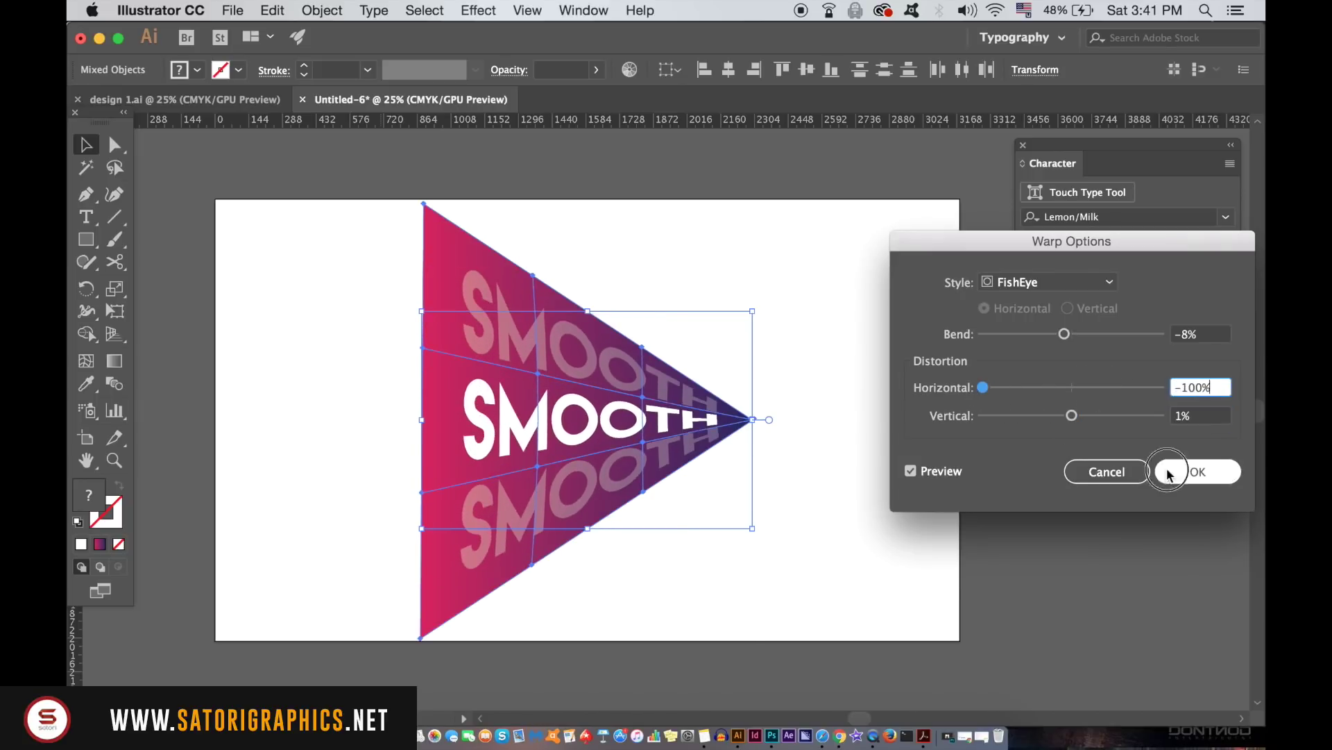
click(903, 470)
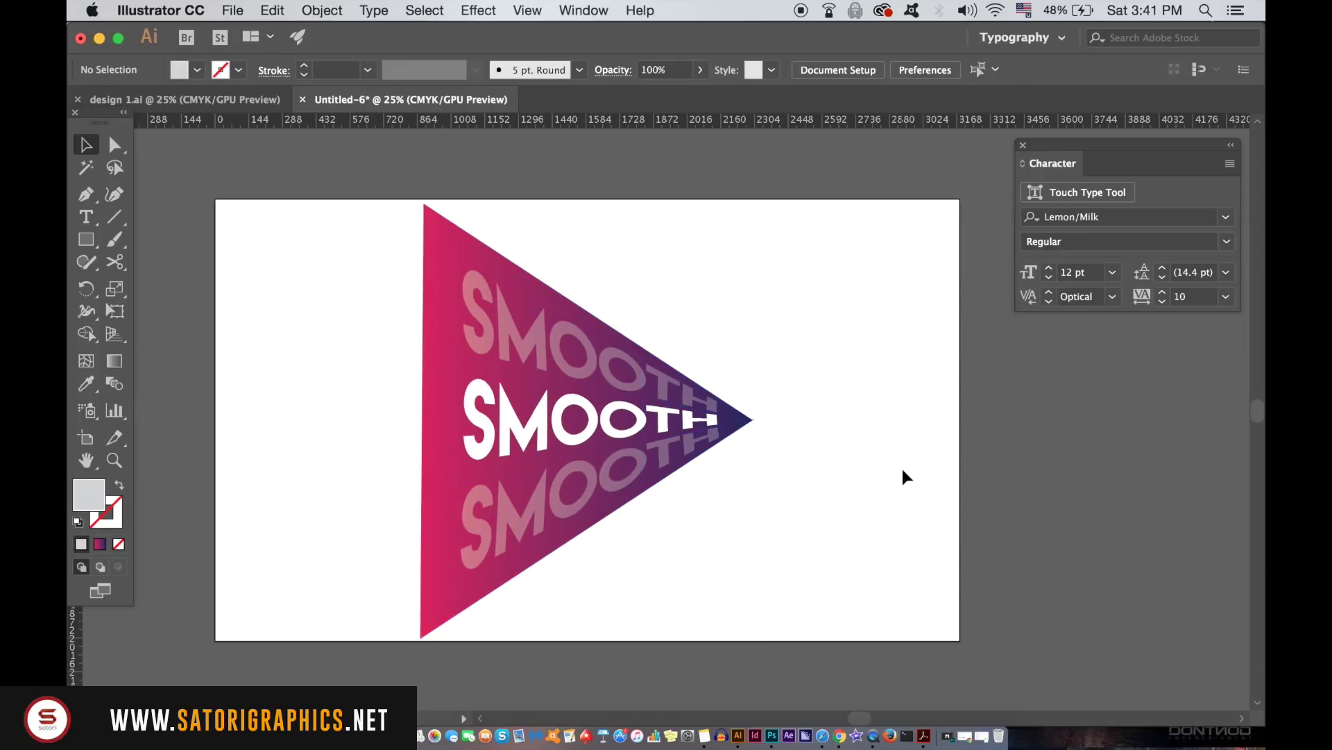
Move the triangle left and make a left-to-right mirrored copy with Reflect.
click(618, 347)
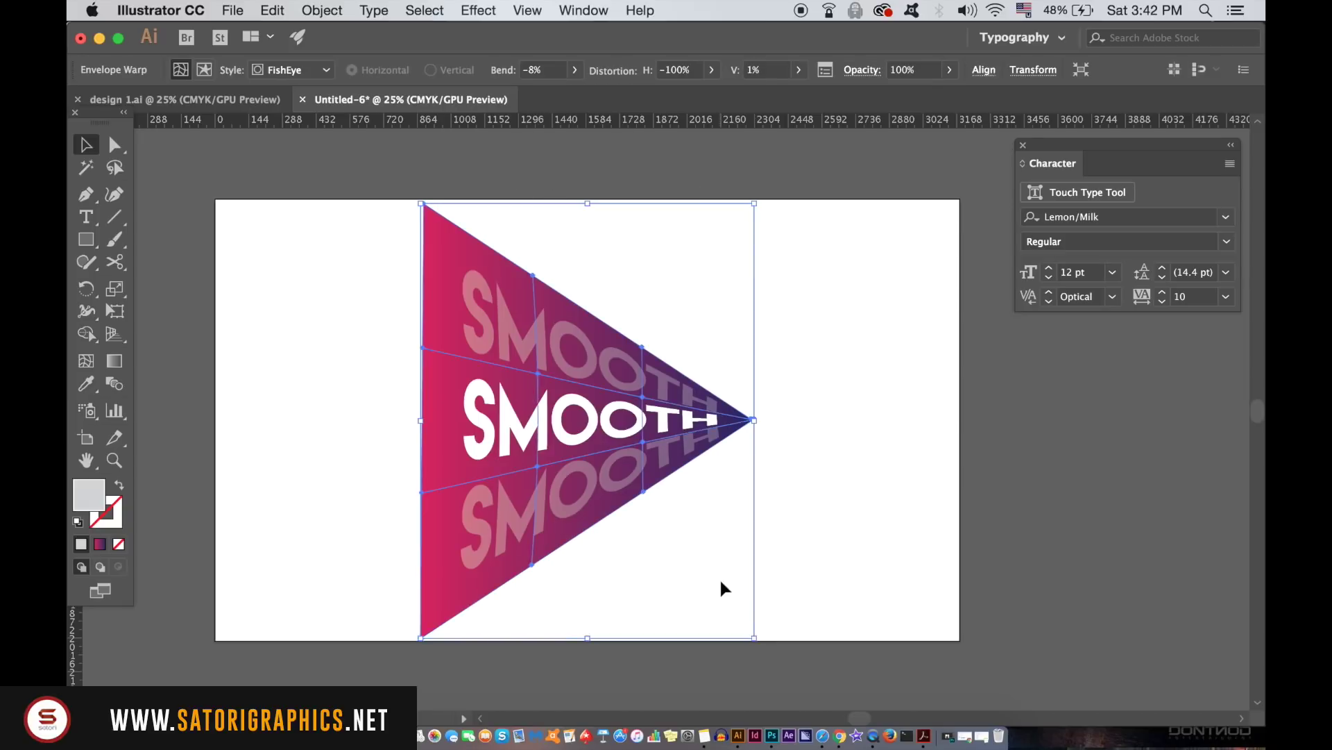
drag(610, 460, 756, 464)
click(322, 10)
mouse_move(361, 54)
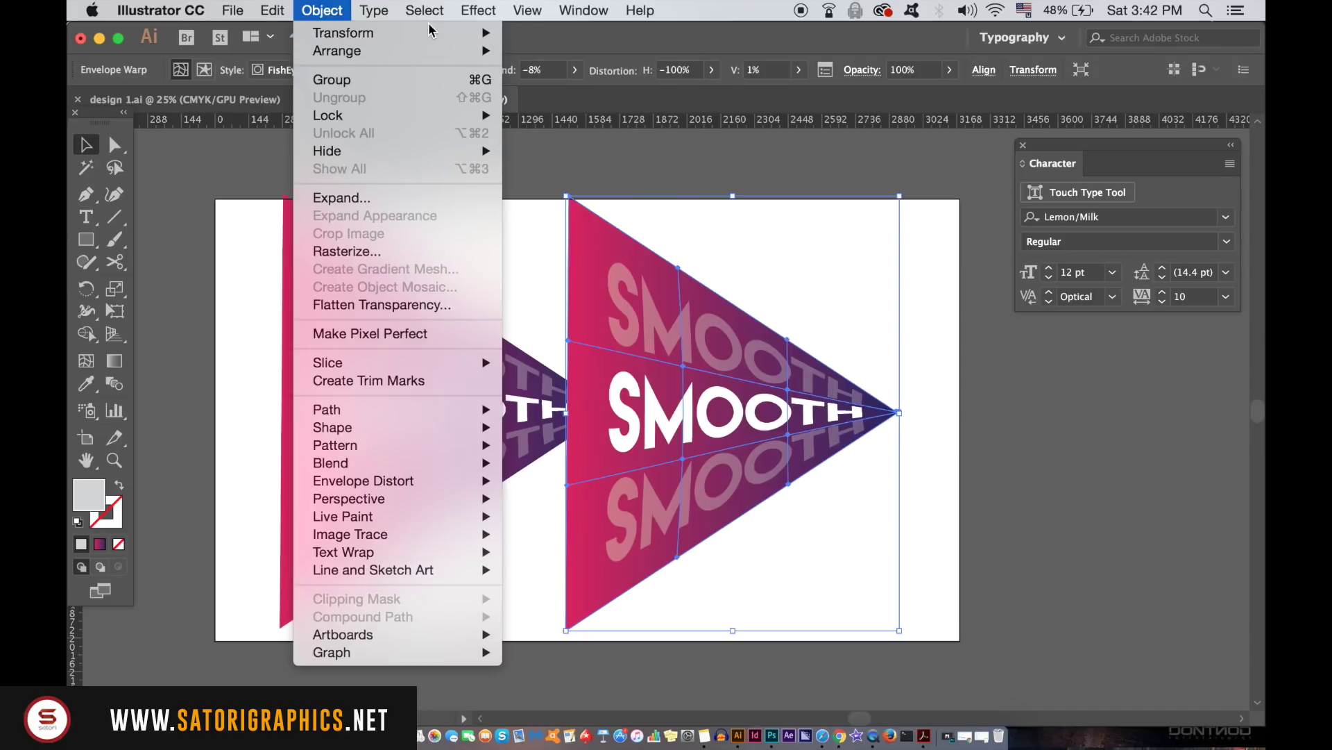
mouse_move(435, 32)
click(625, 104)
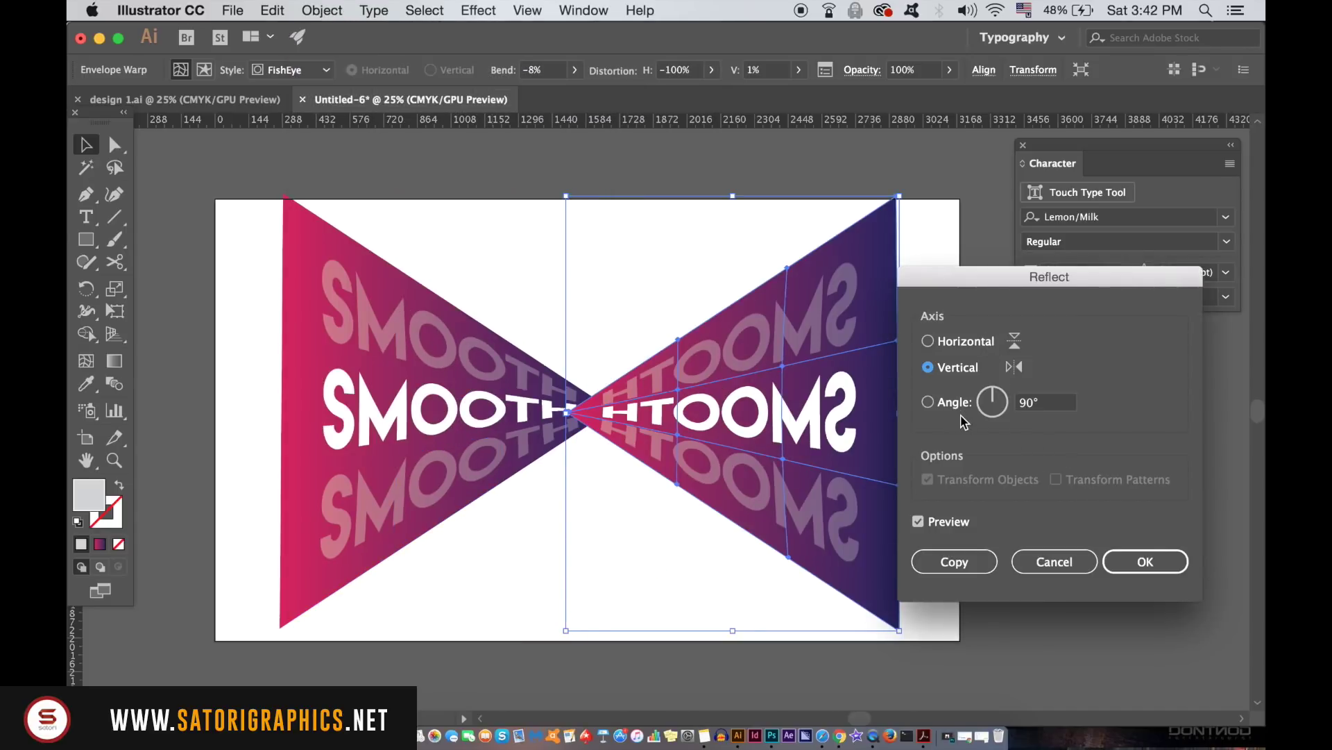
click(959, 343)
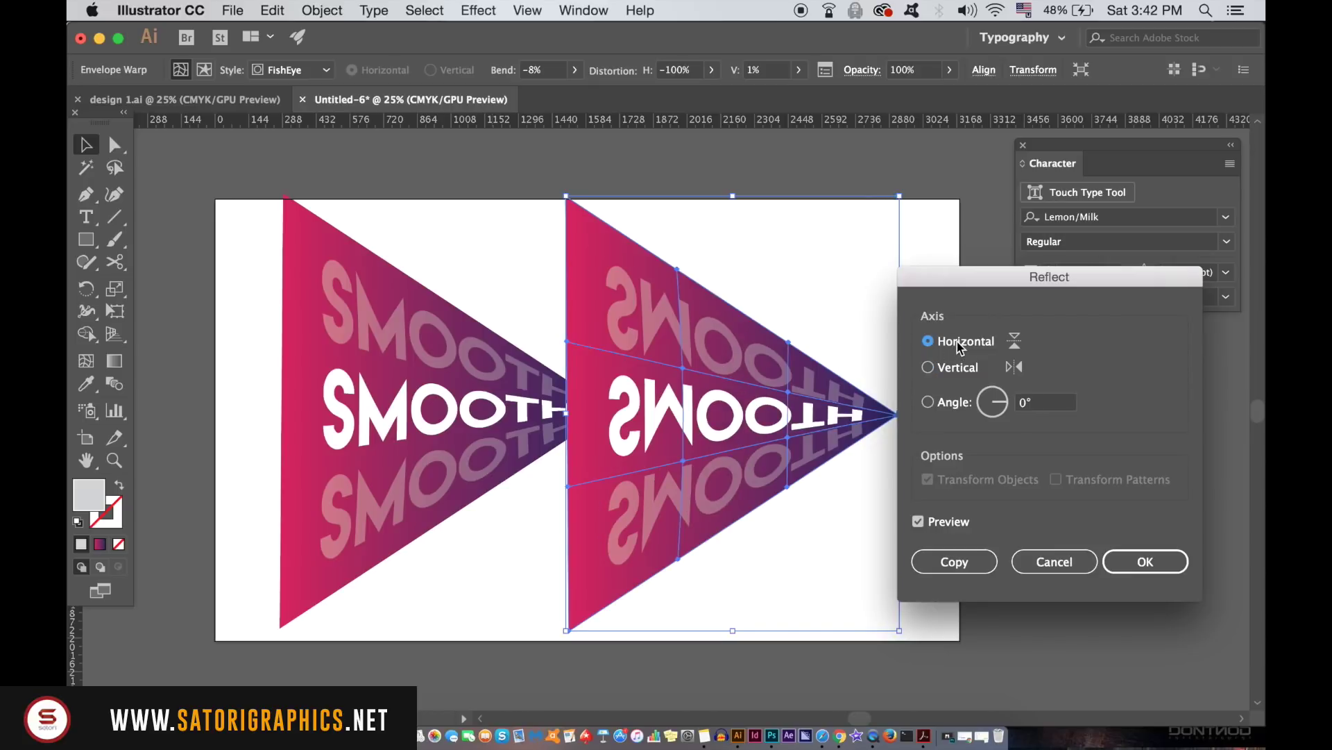
click(958, 367)
click(1145, 562)
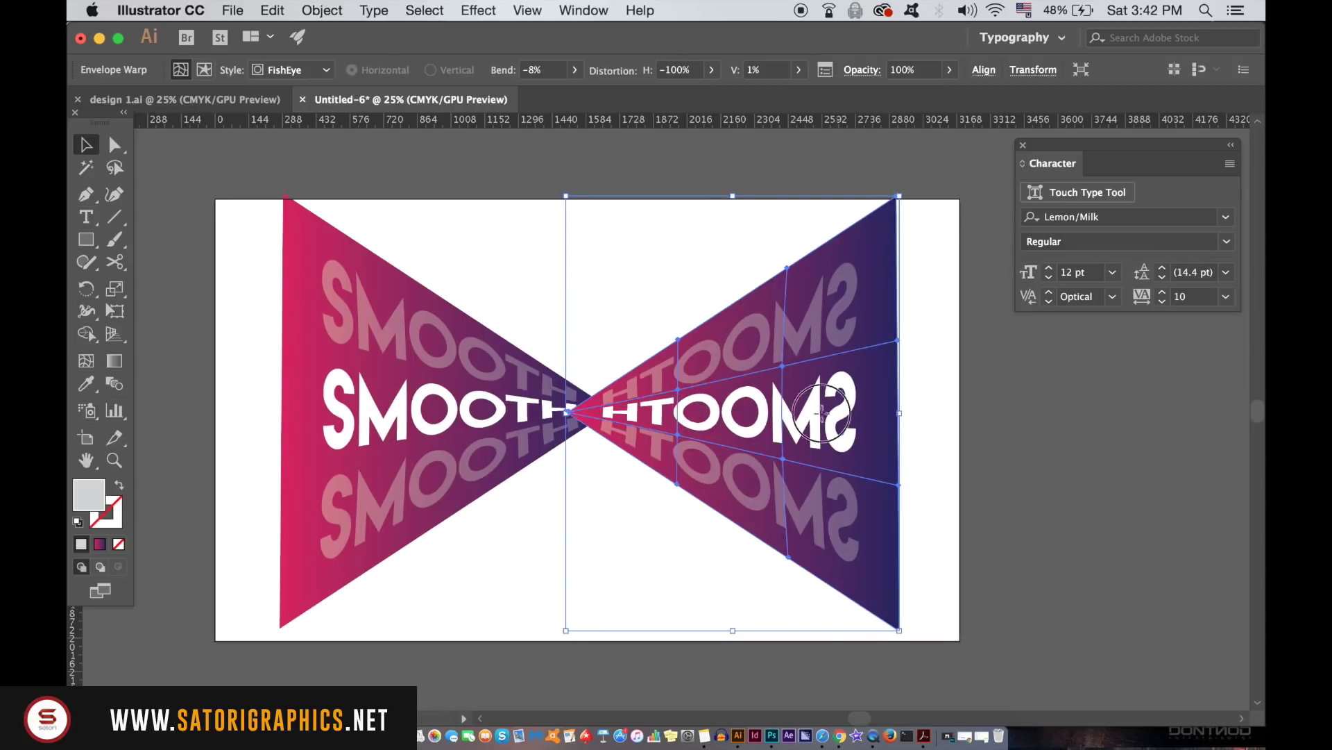
Join the two halves tip to tip and scale the bow-tie to under half size.
mouse_move(821, 412)
mouse_down()
mouse_move(902, 419)
mouse_move(832, 408)
mouse_up()
click(594, 600)
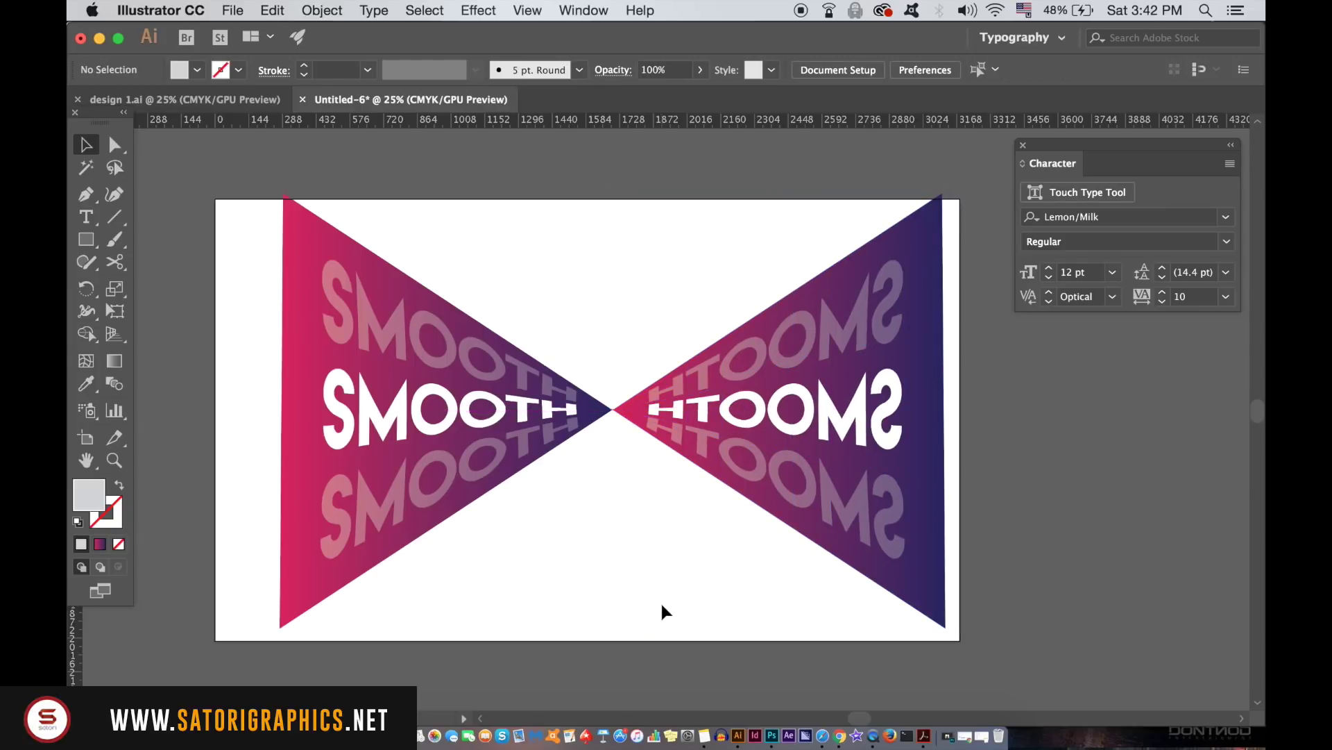
key(super+minus)
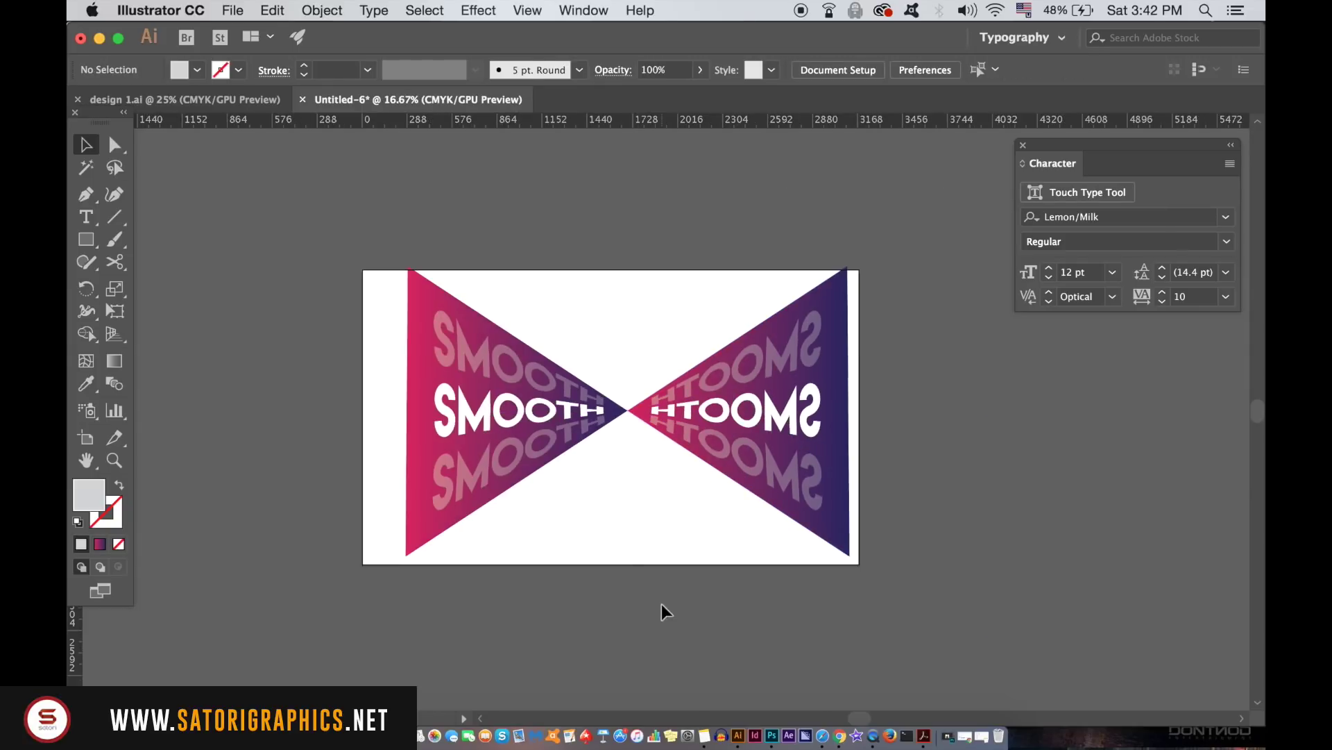
drag(395, 276, 847, 499)
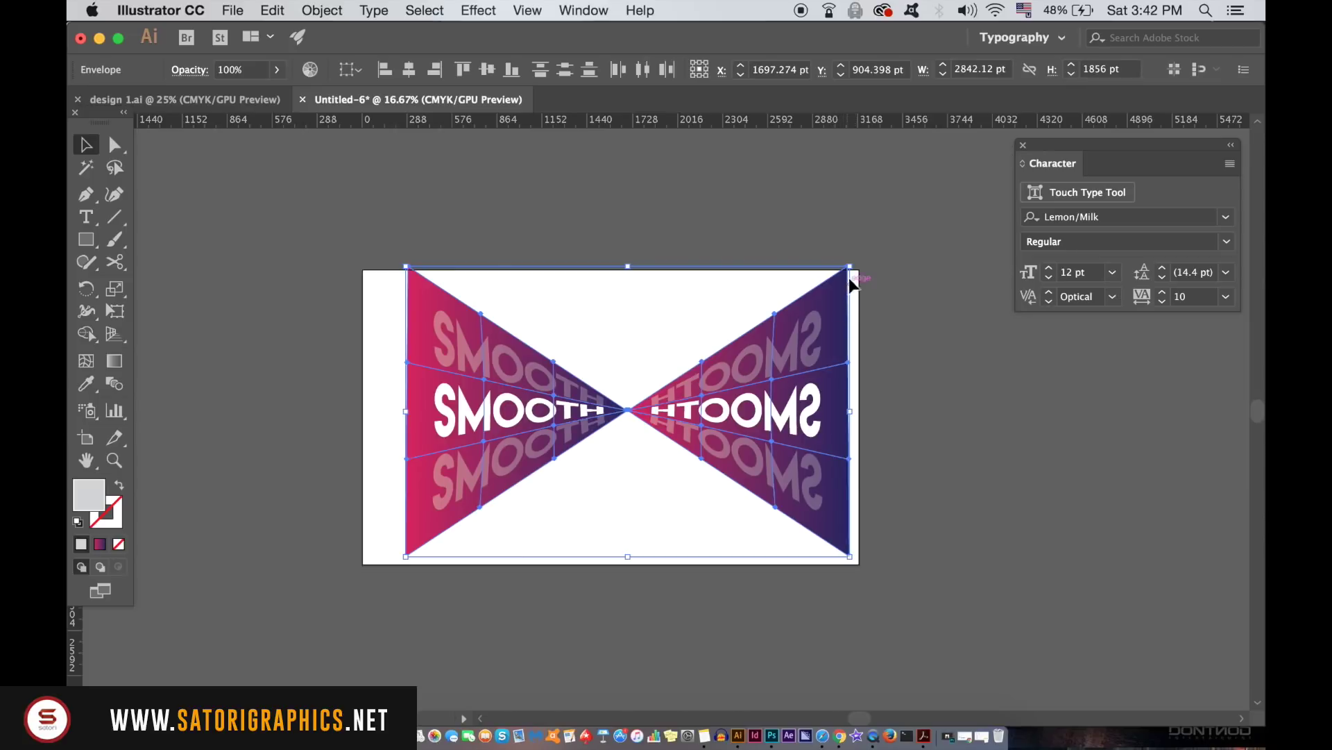
drag(849, 268, 699, 355)
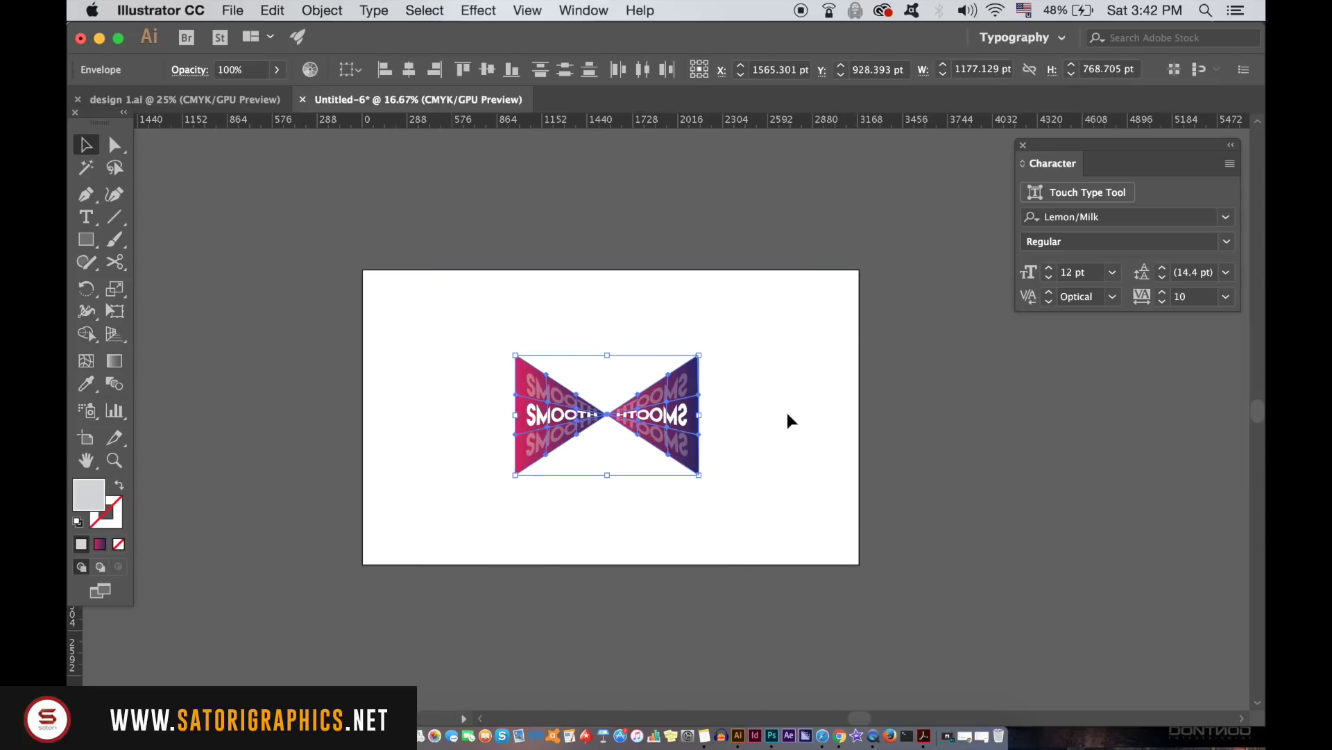
click(785, 414)
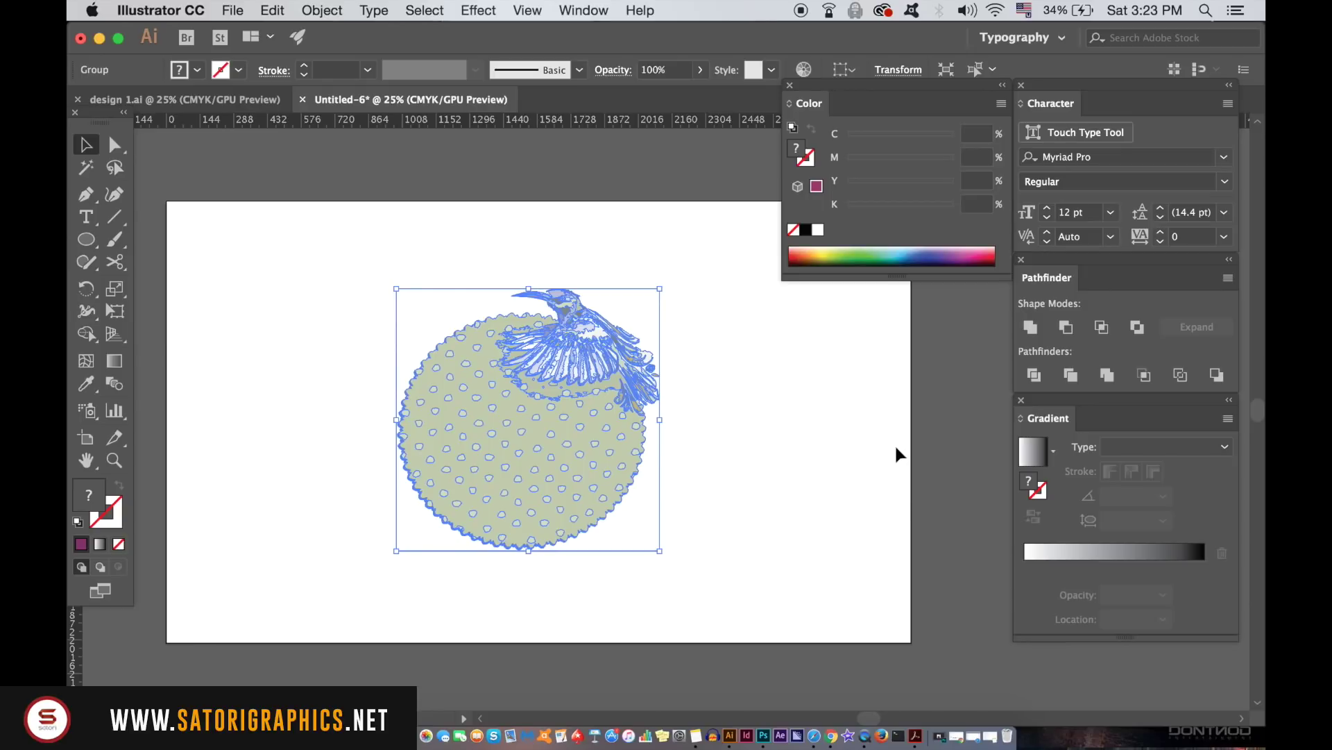
key(super+equal)
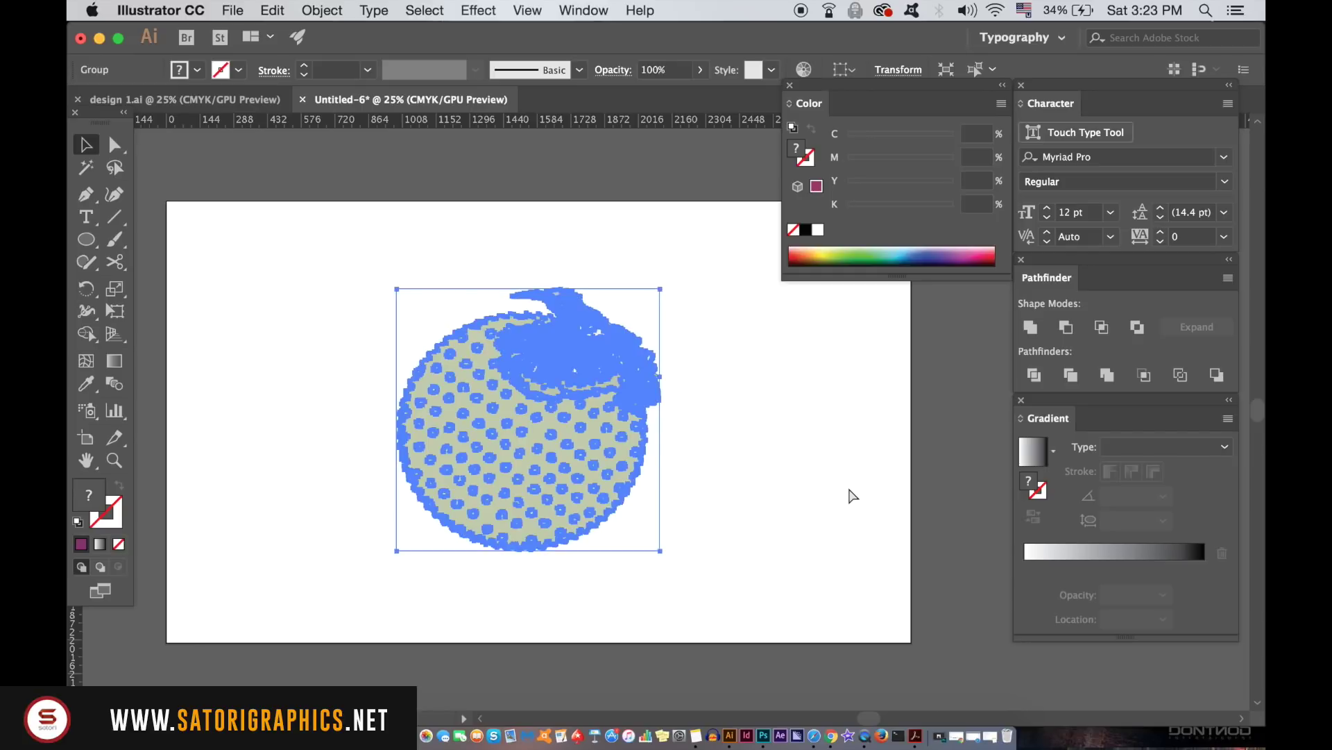
drag(848, 486, 741, 498)
key(Tab)
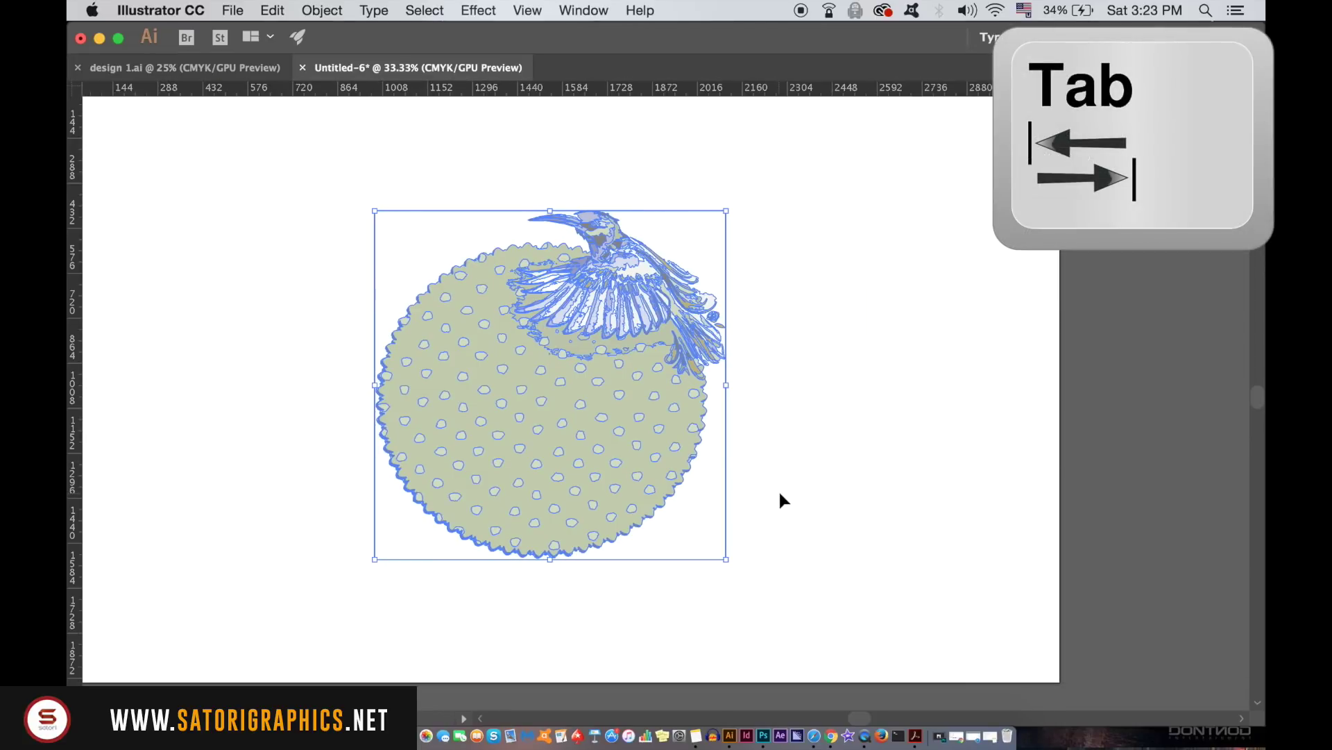
key(Tab)
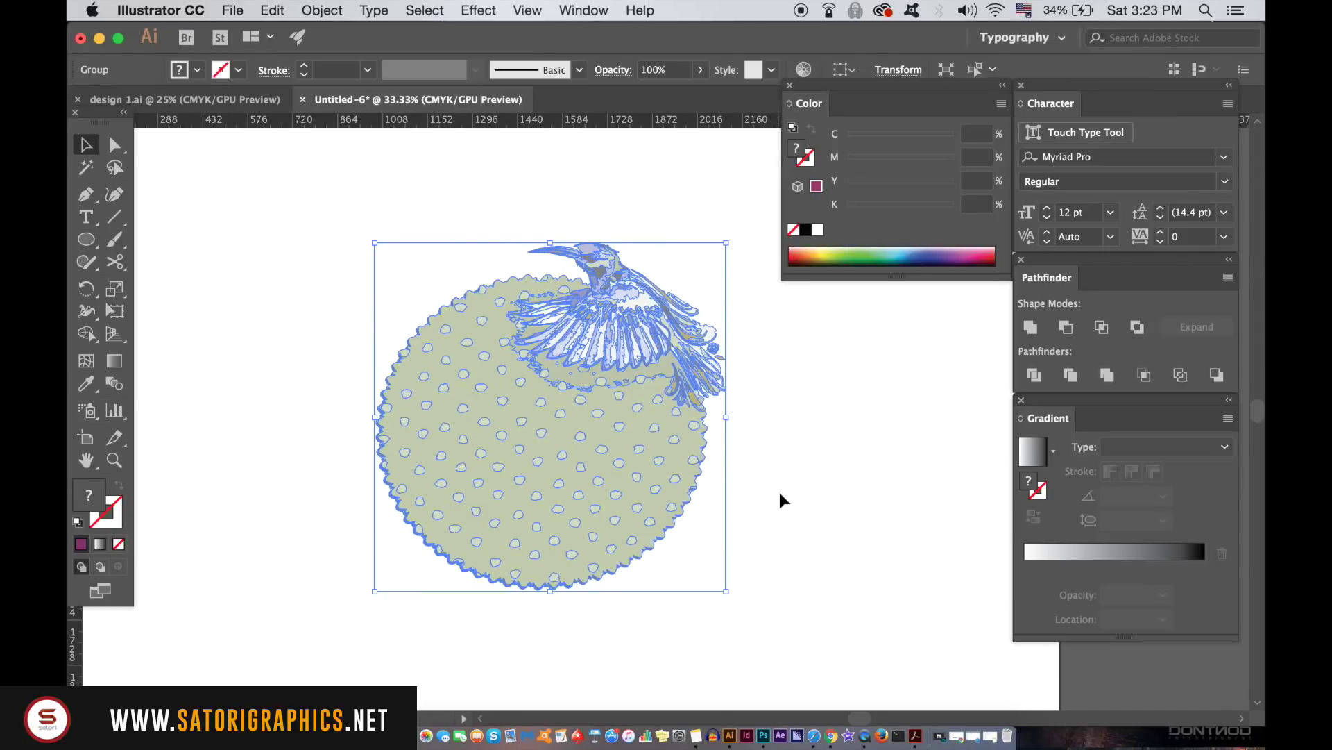
key(f)
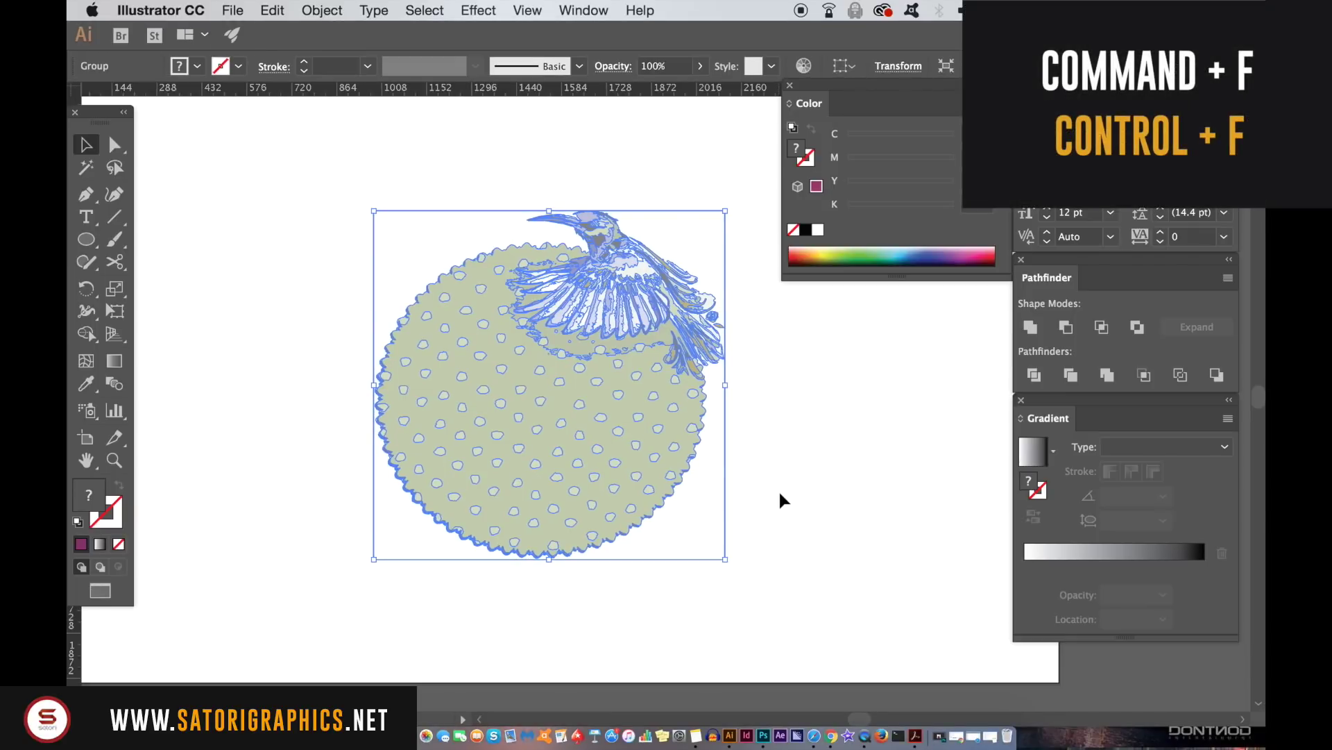
key(f)
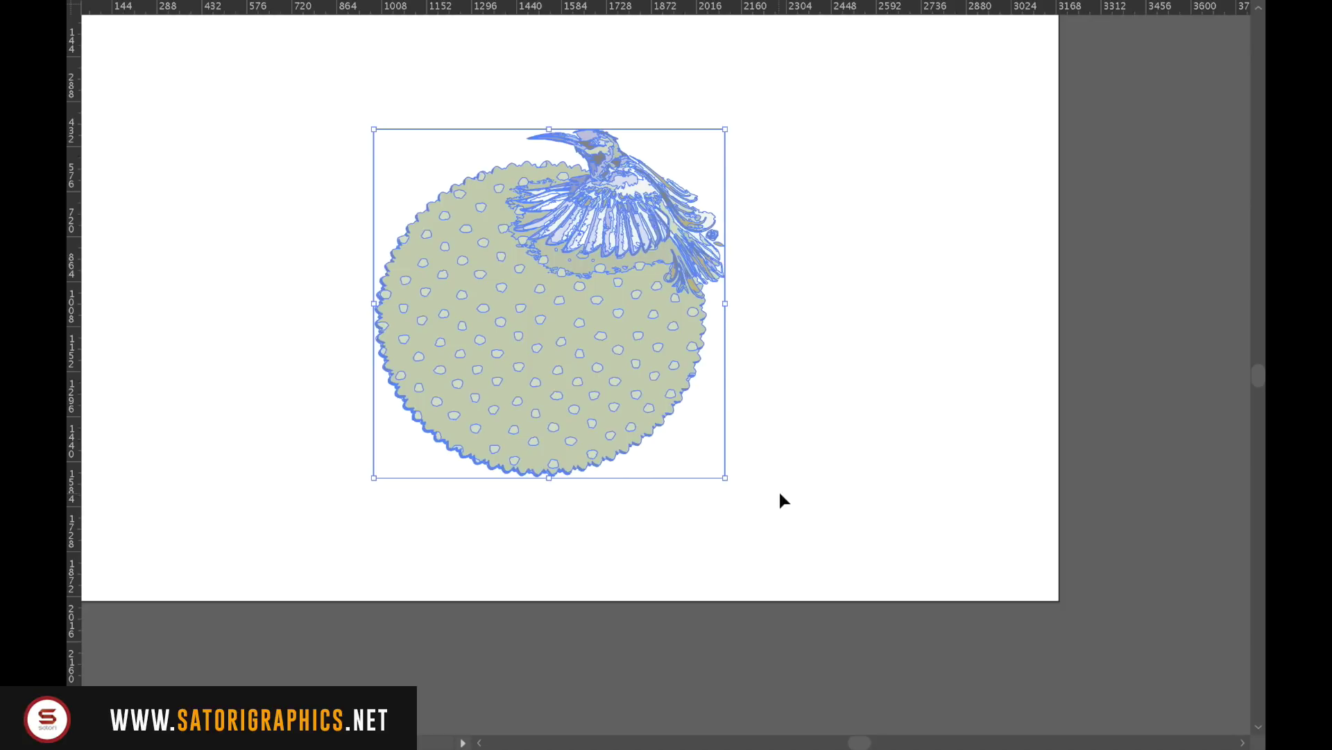
key(f)
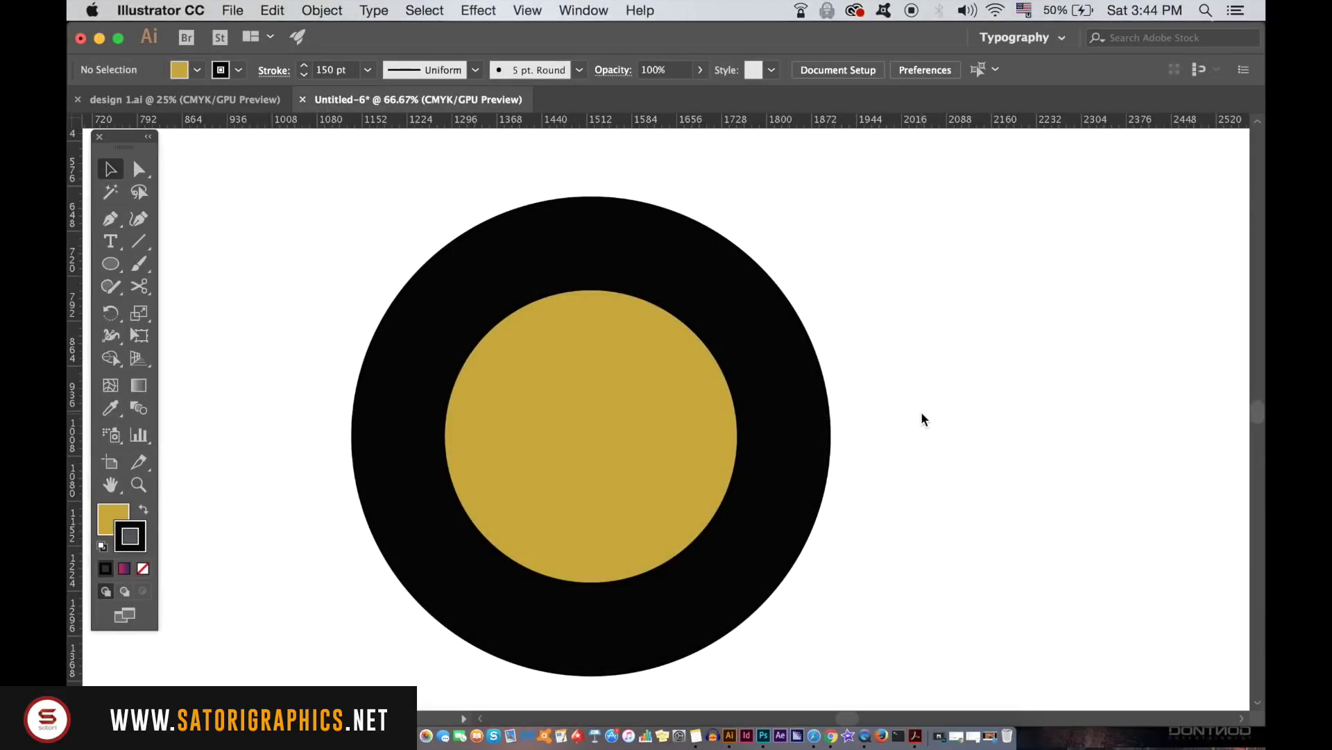
Place vertical and horizontal guides through the gold circle's centre.
click(596, 422)
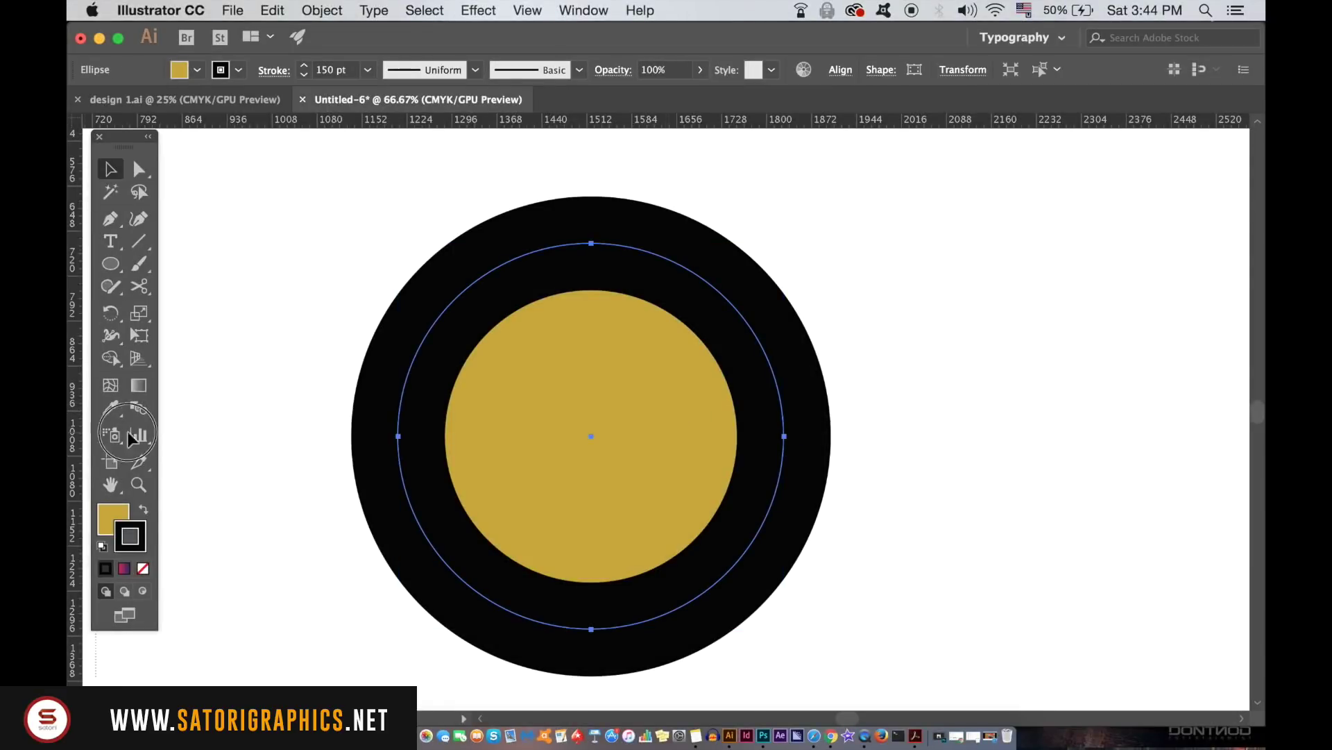
click(591, 455)
click(649, 319)
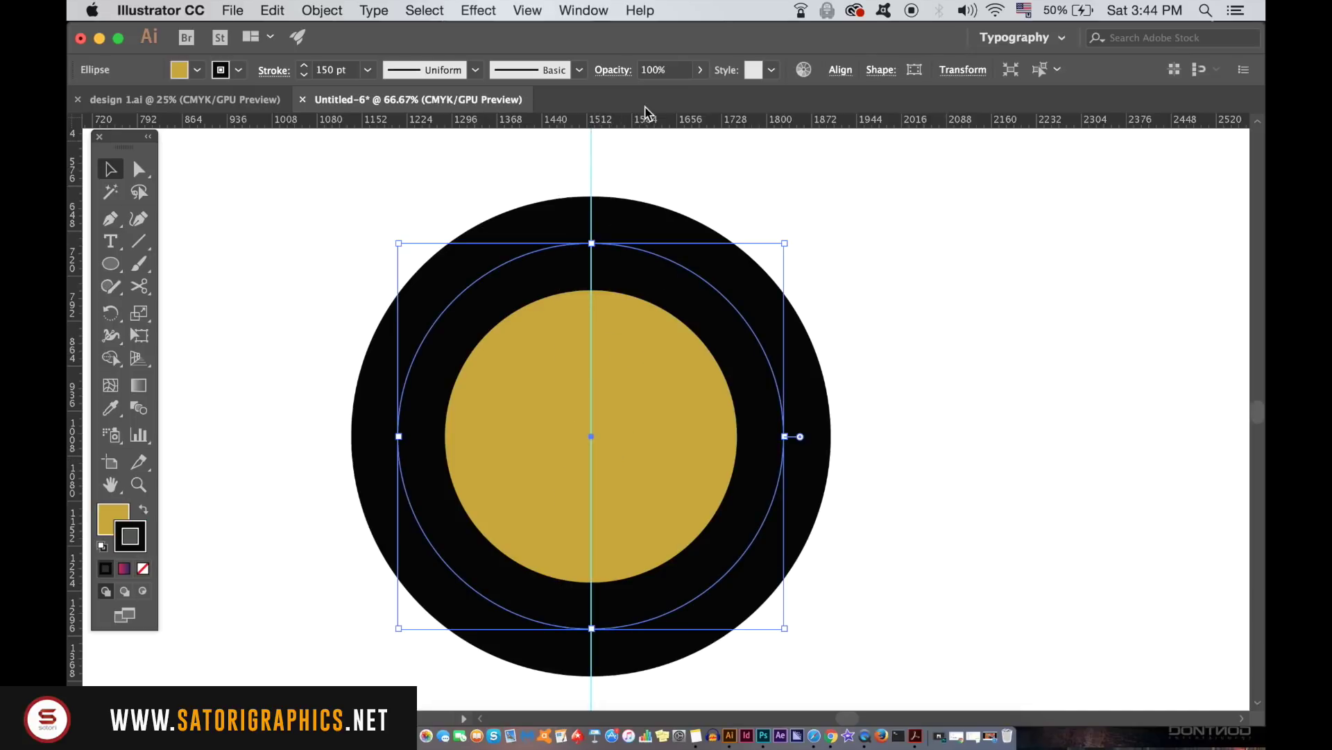
click(665, 437)
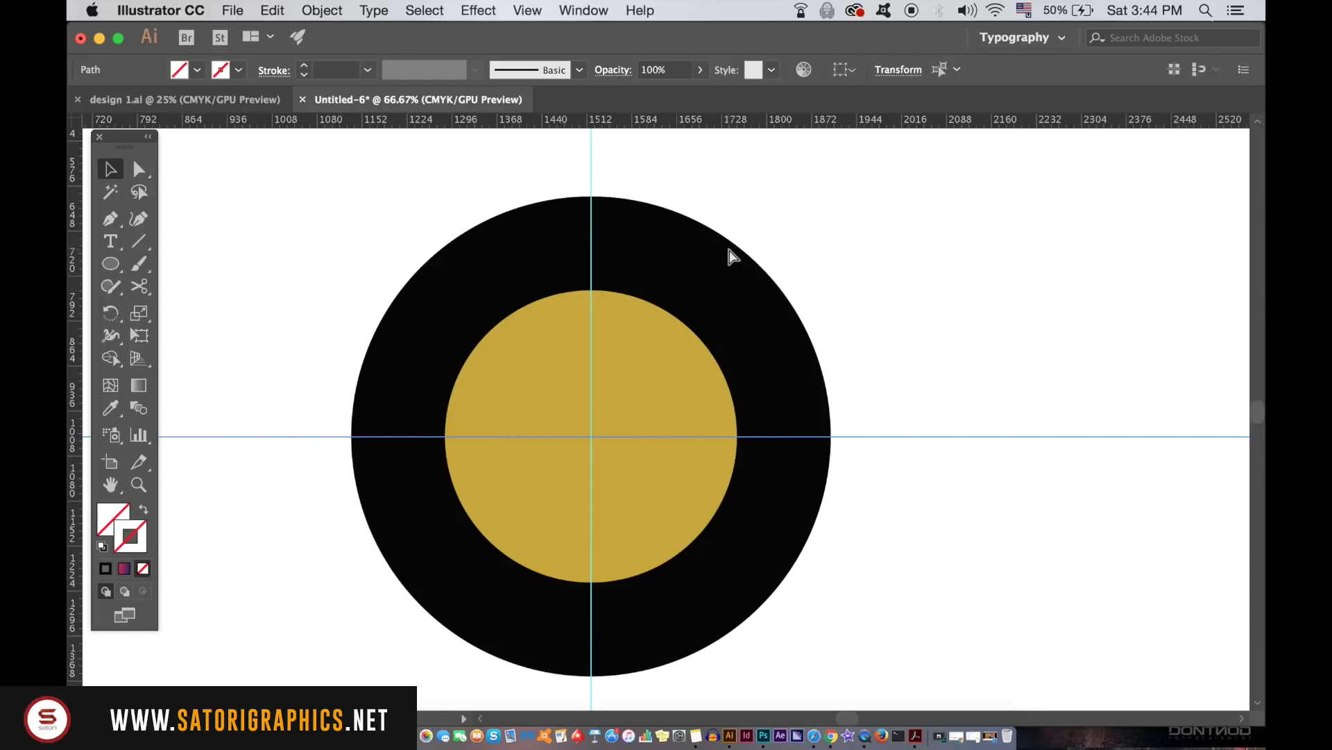
Zoom to 100% on the top of the ring, deselect, and set the stroke to None.
key(super+1)
drag(709, 250, 722, 410)
click(639, 446)
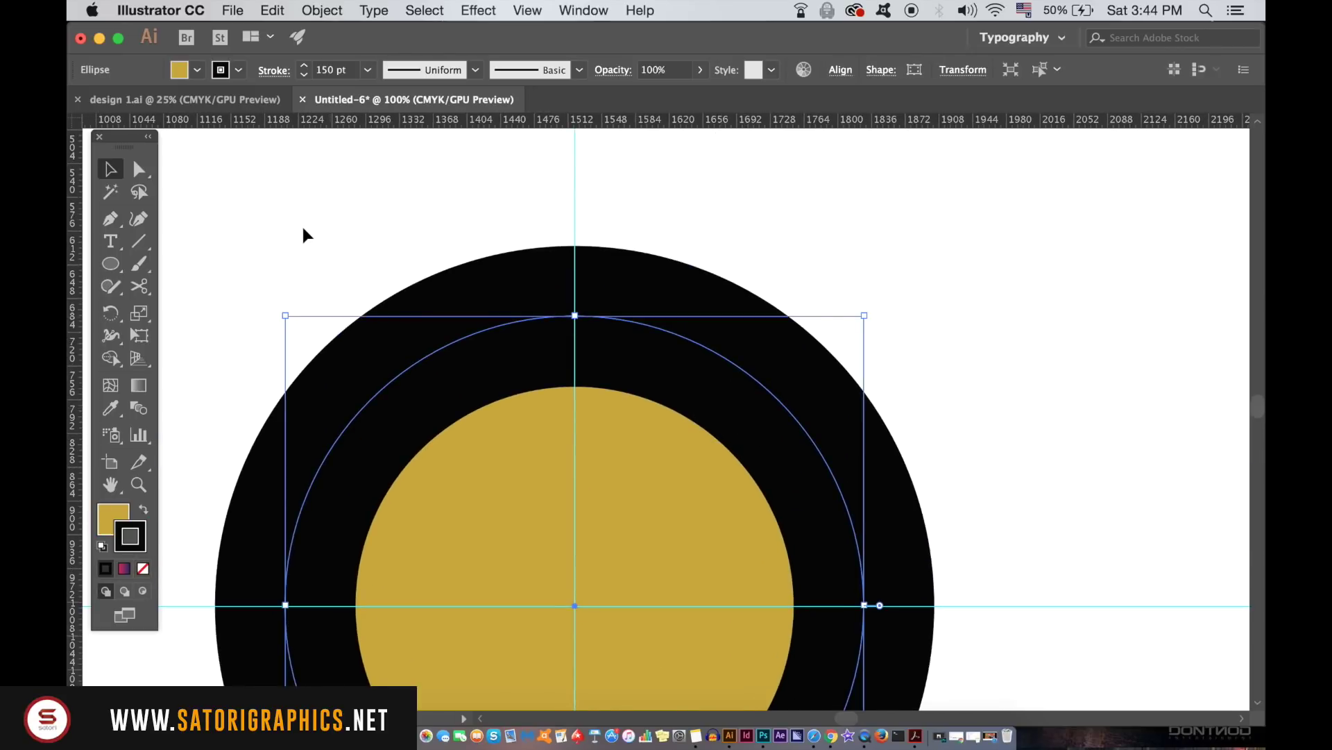
click(303, 232)
click(142, 567)
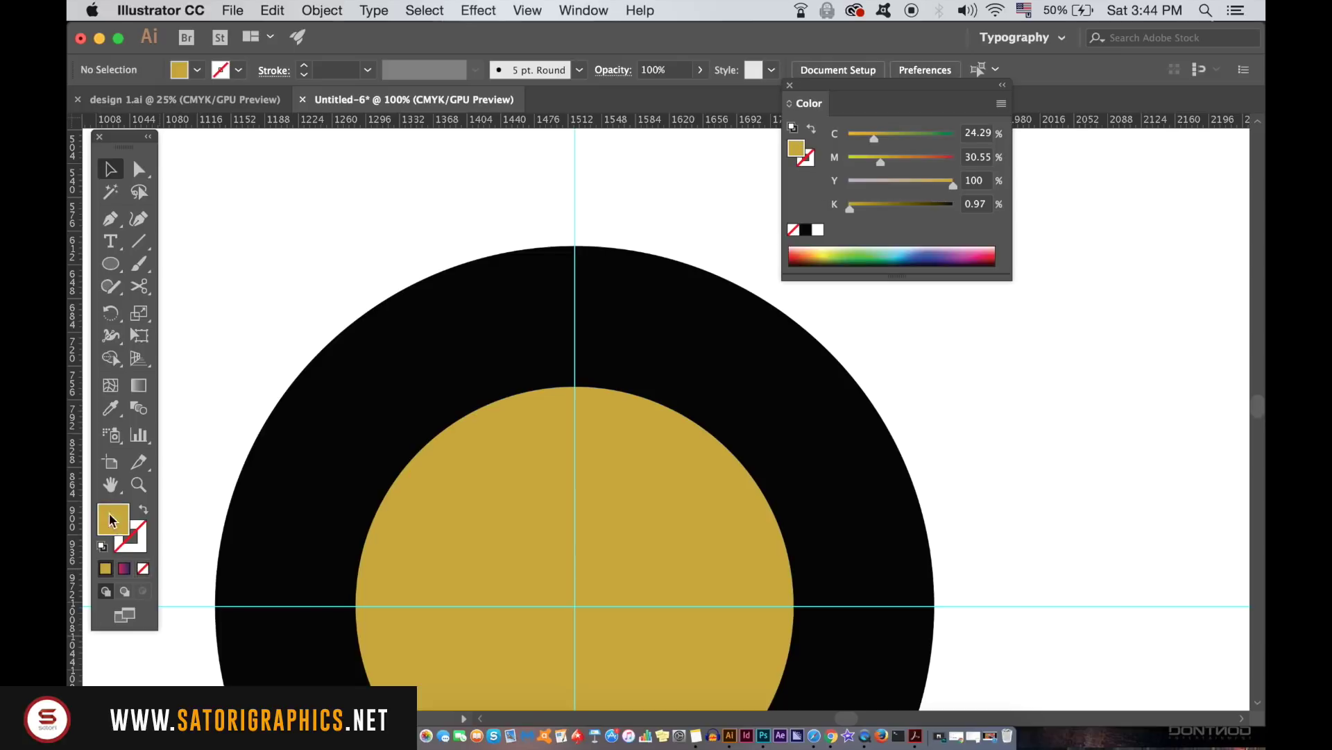
Create a five-point star with the Star Tool.
drag(110, 263, 266, 349)
click(389, 336)
double_click(656, 436)
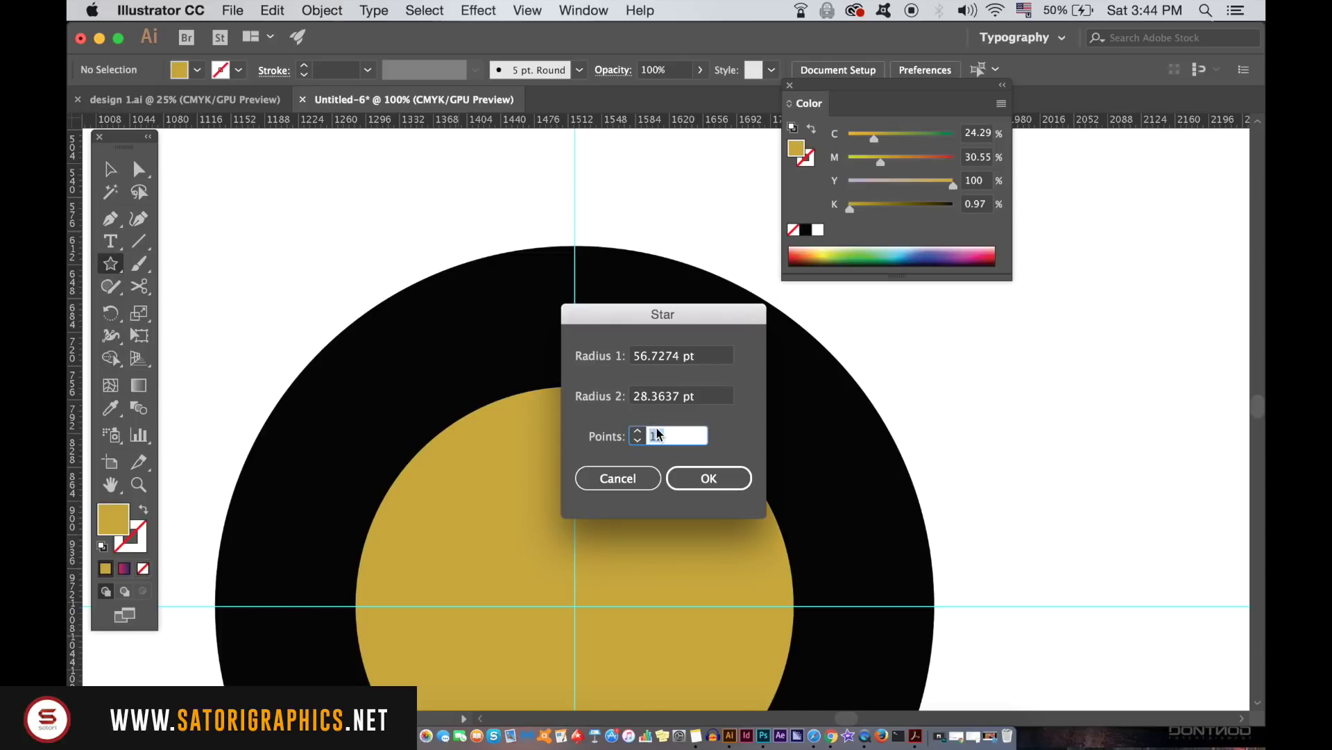
text(5)
click(694, 478)
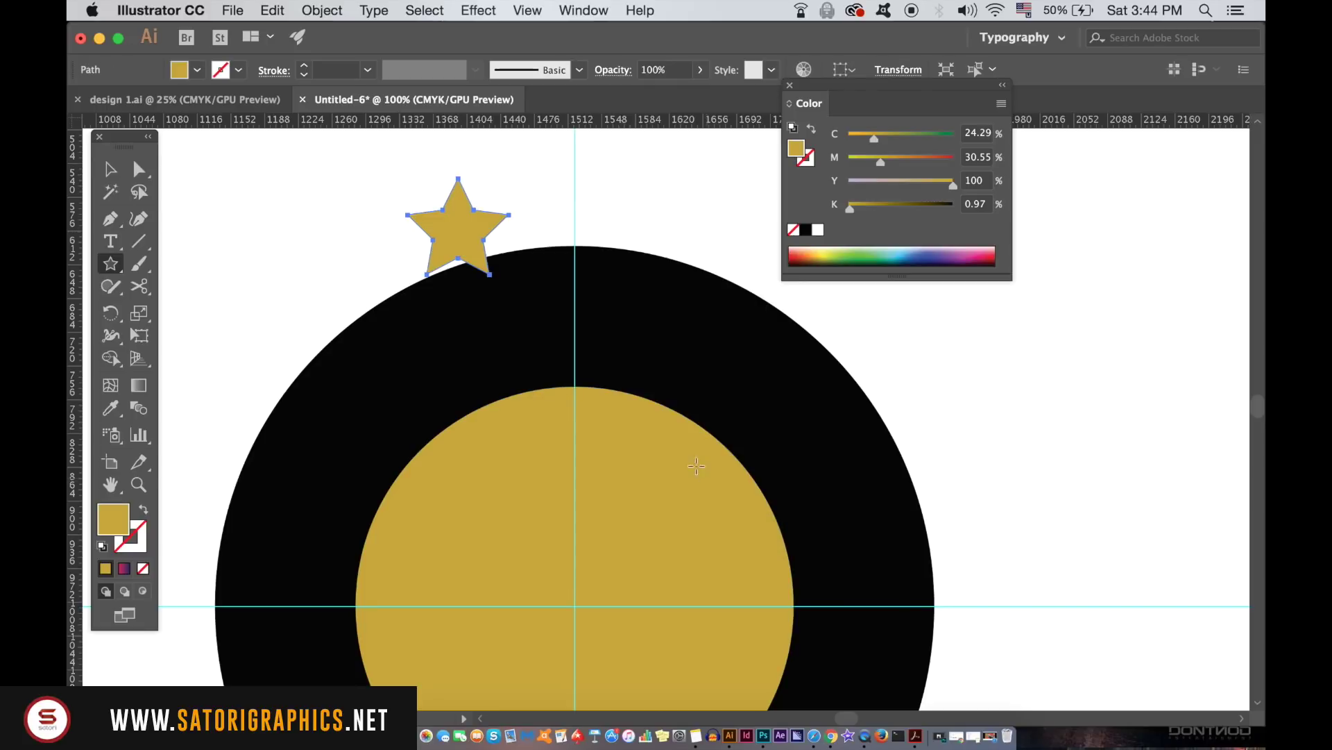
Move the star onto the guide atop the black ring and shrink it to fit.
click(109, 168)
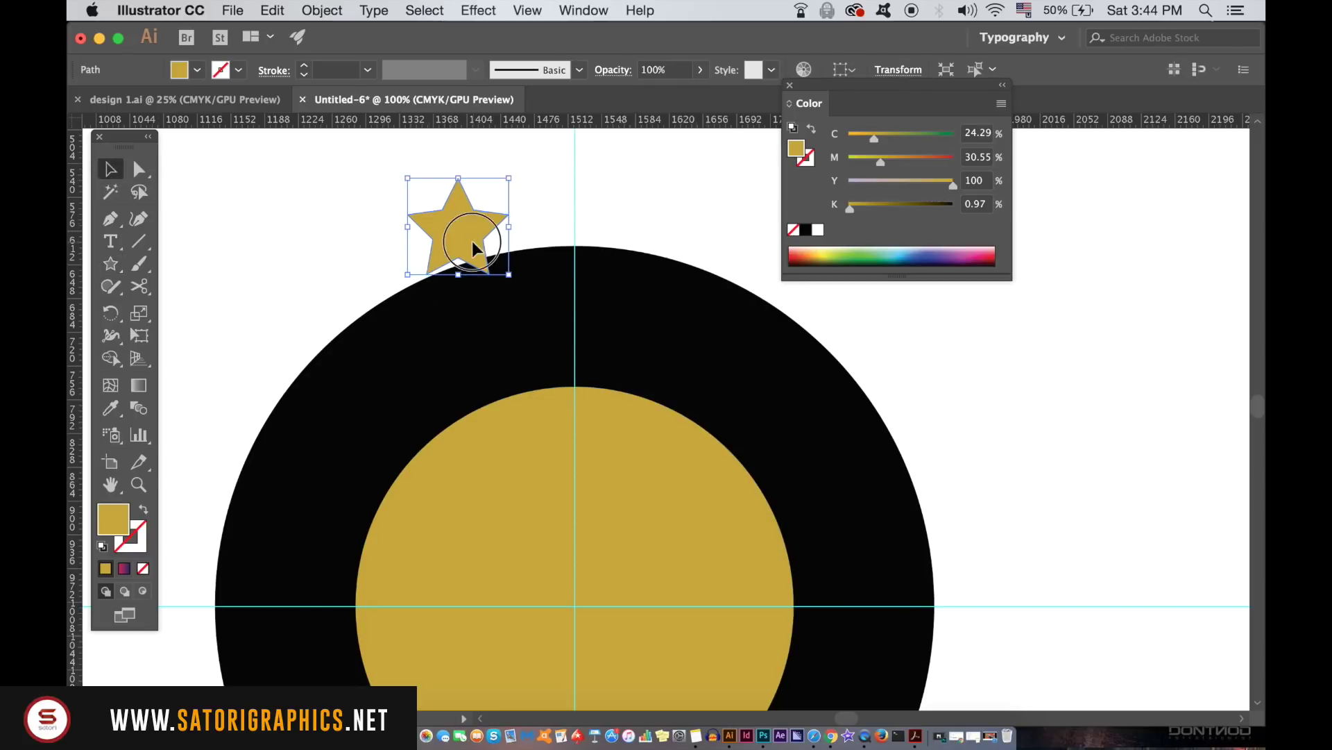
drag(483, 258, 601, 346)
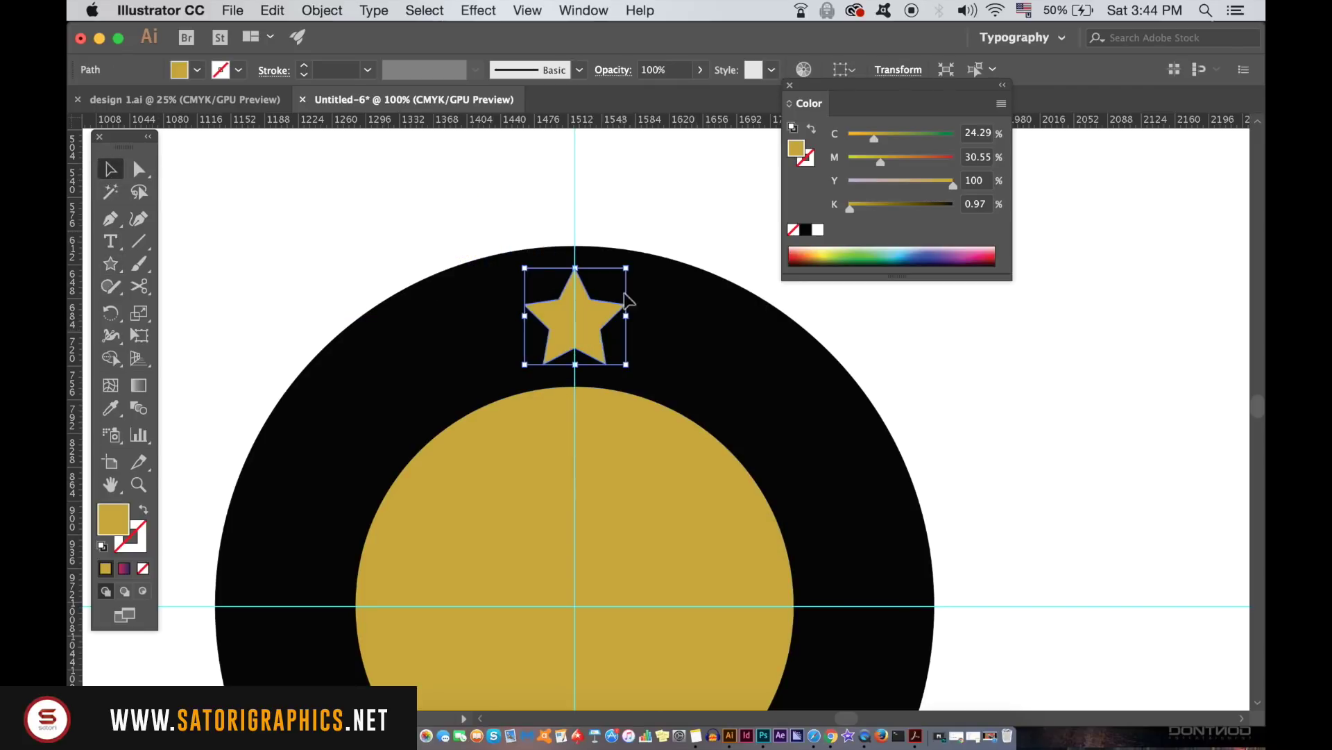
drag(627, 270, 612, 281)
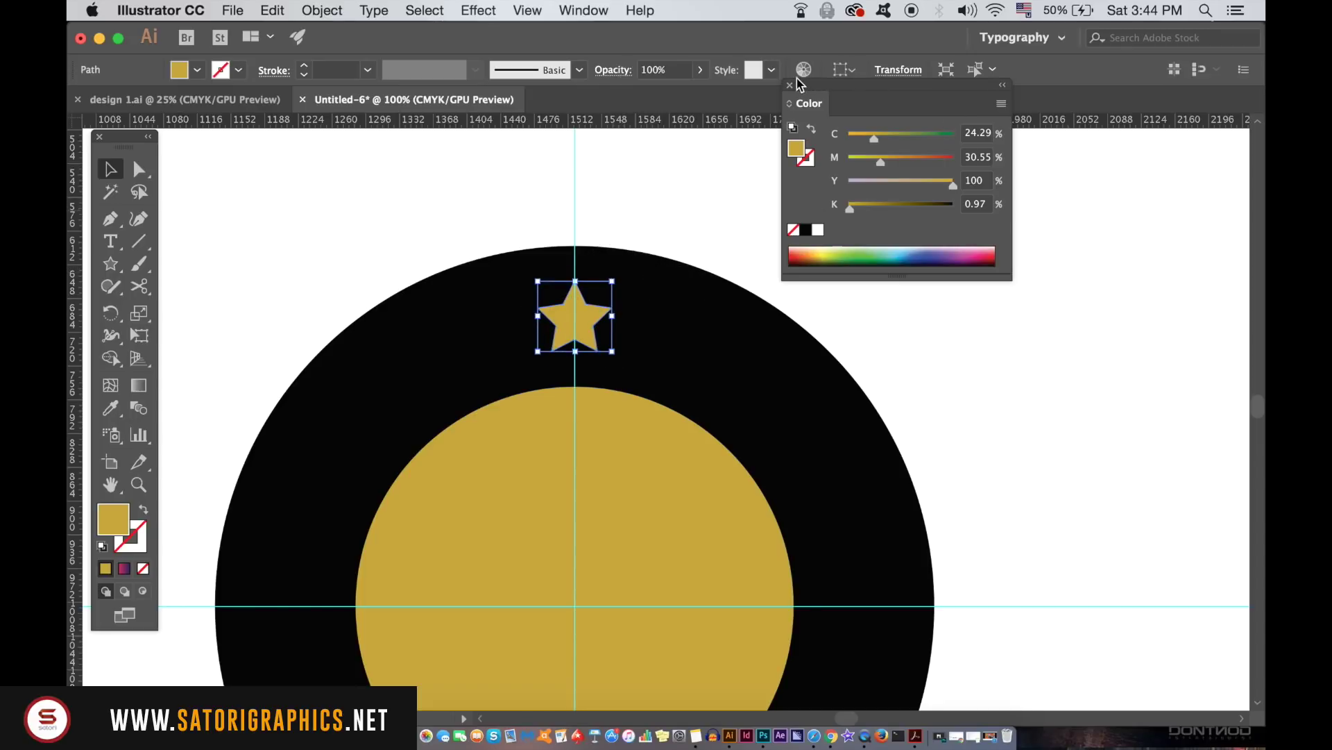
click(790, 84)
scroll(798, 309, down, 3)
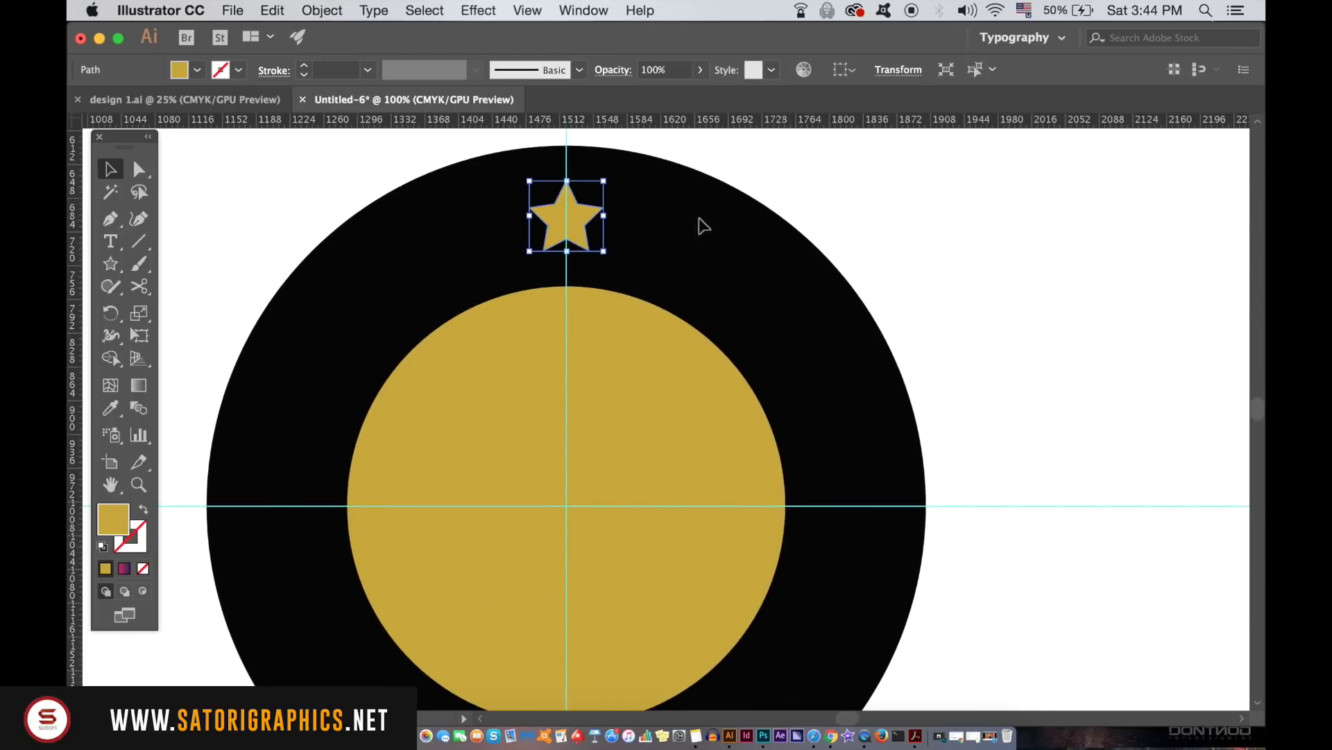
Set the Rotate tool's pivot at the circles' centre, bringing up the 90° Rotate dialog.
click(109, 314)
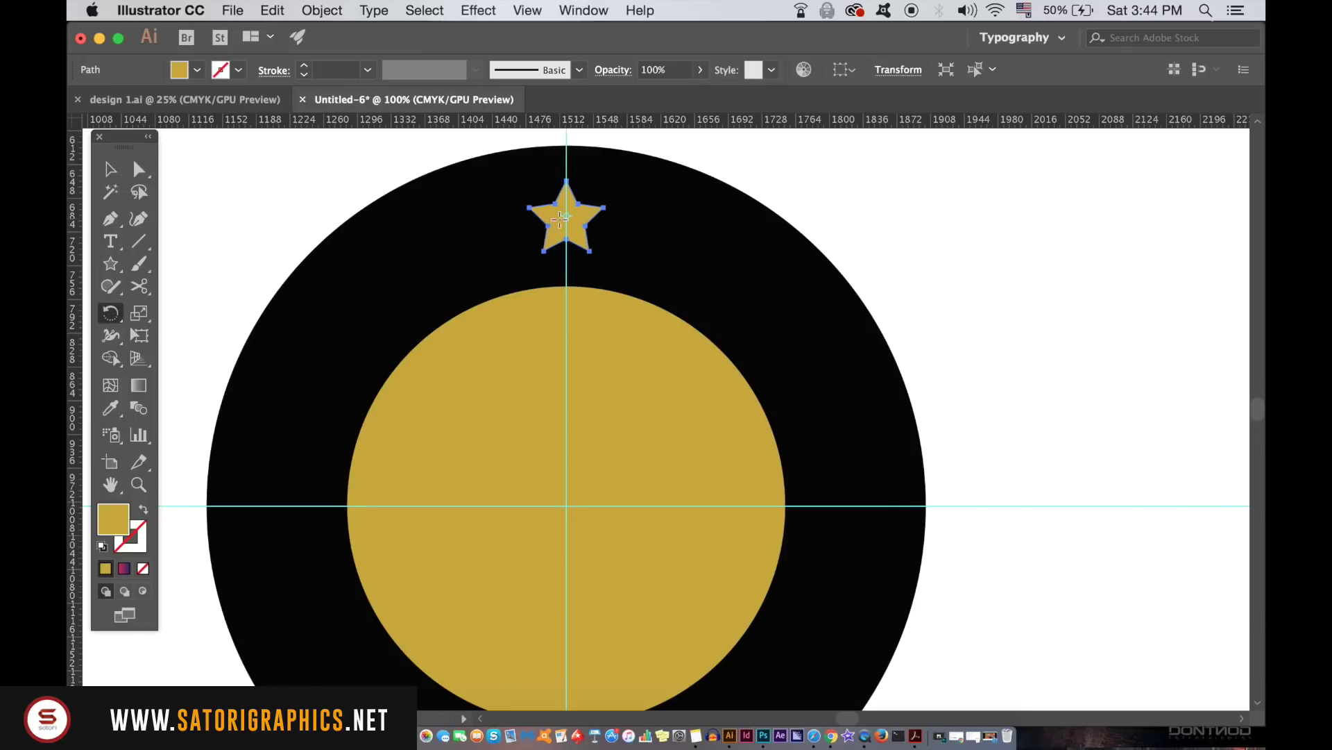
drag(567, 216, 567, 505)
alt+click(567, 506)
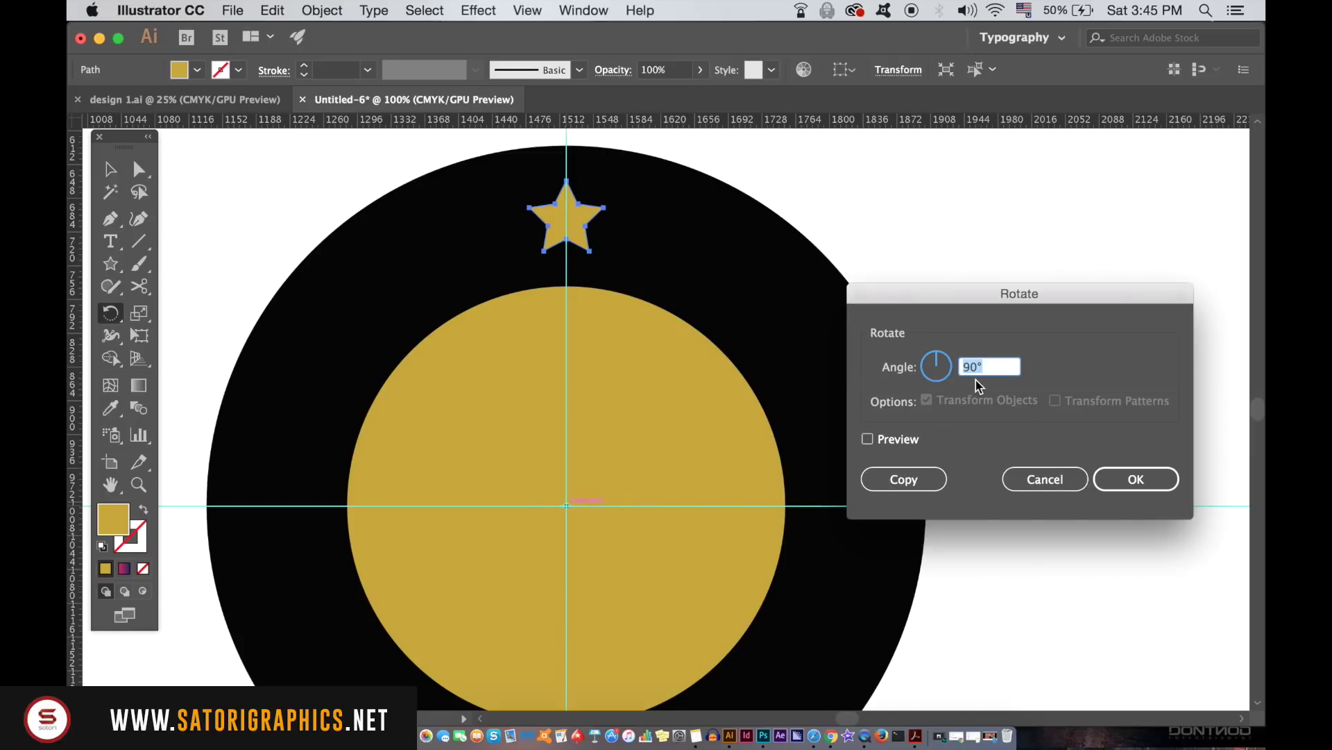
Place a rotated copy of the gold star and repeat it with Cmd+D until the ring is filled.
click(920, 479)
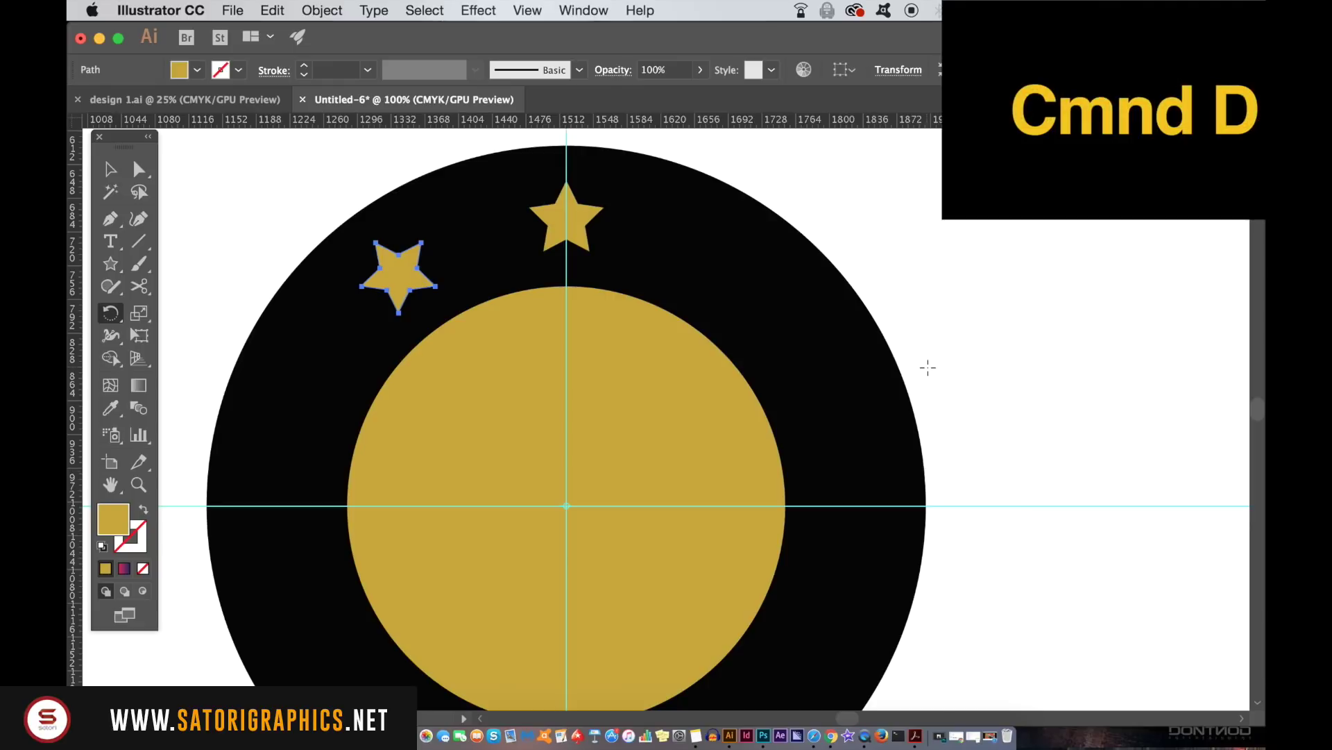
key(super+d)
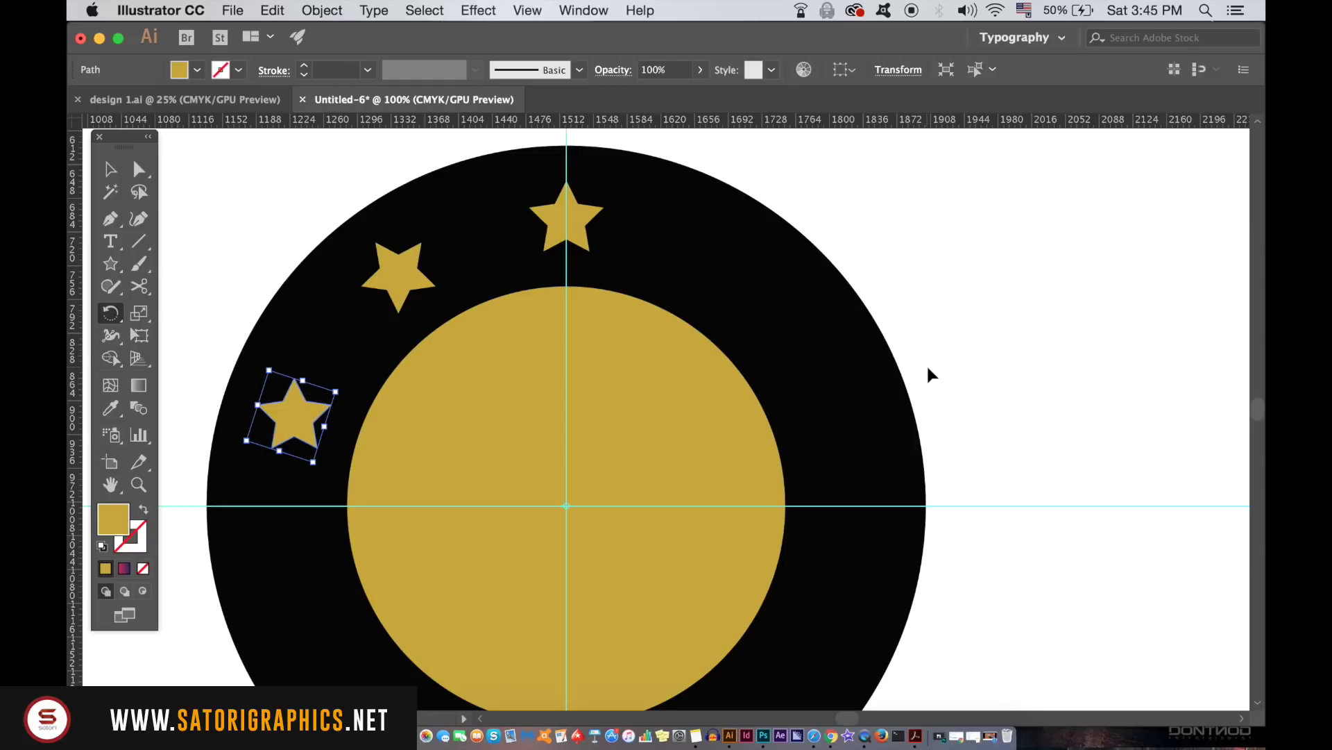
key(super+d)
key(super+shift+a)
key(super+d)
key(super+d)
key(super+d)
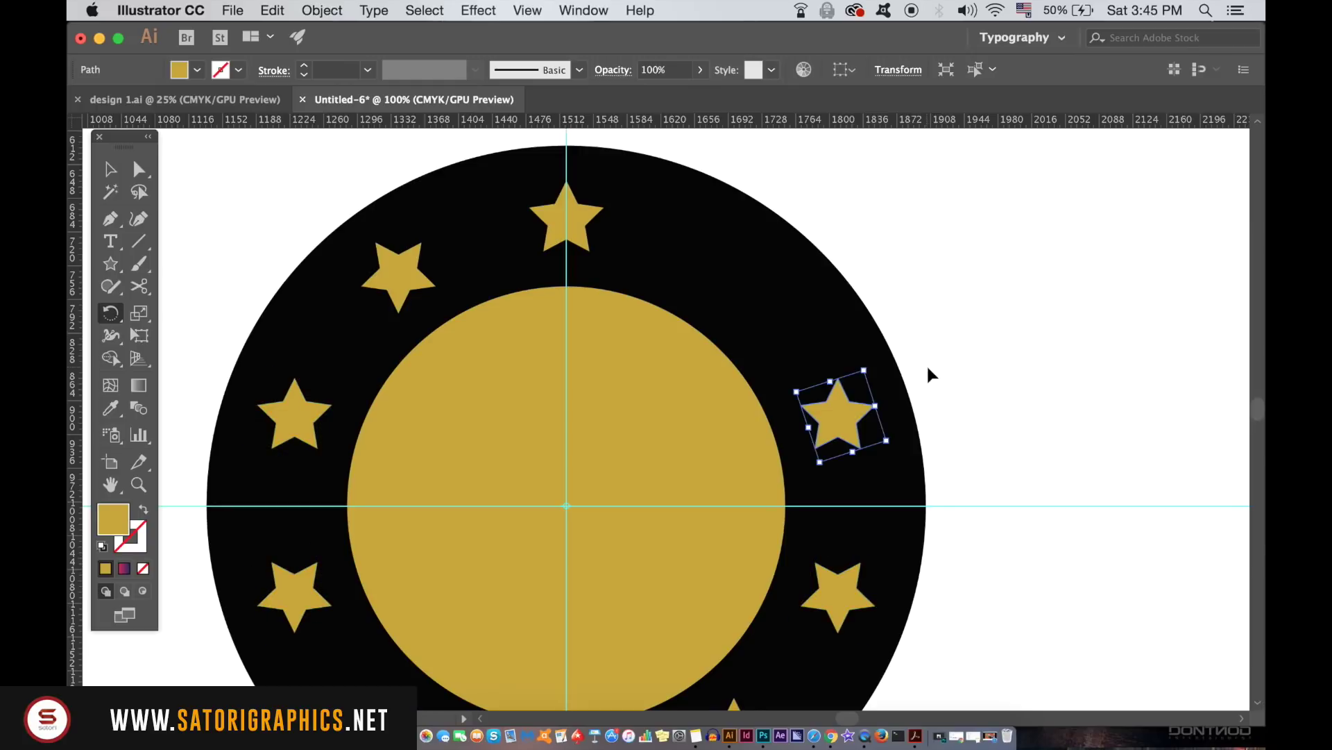
key(super+d)
Deselect the last star and zoom out to view the whole design.
click(121, 179)
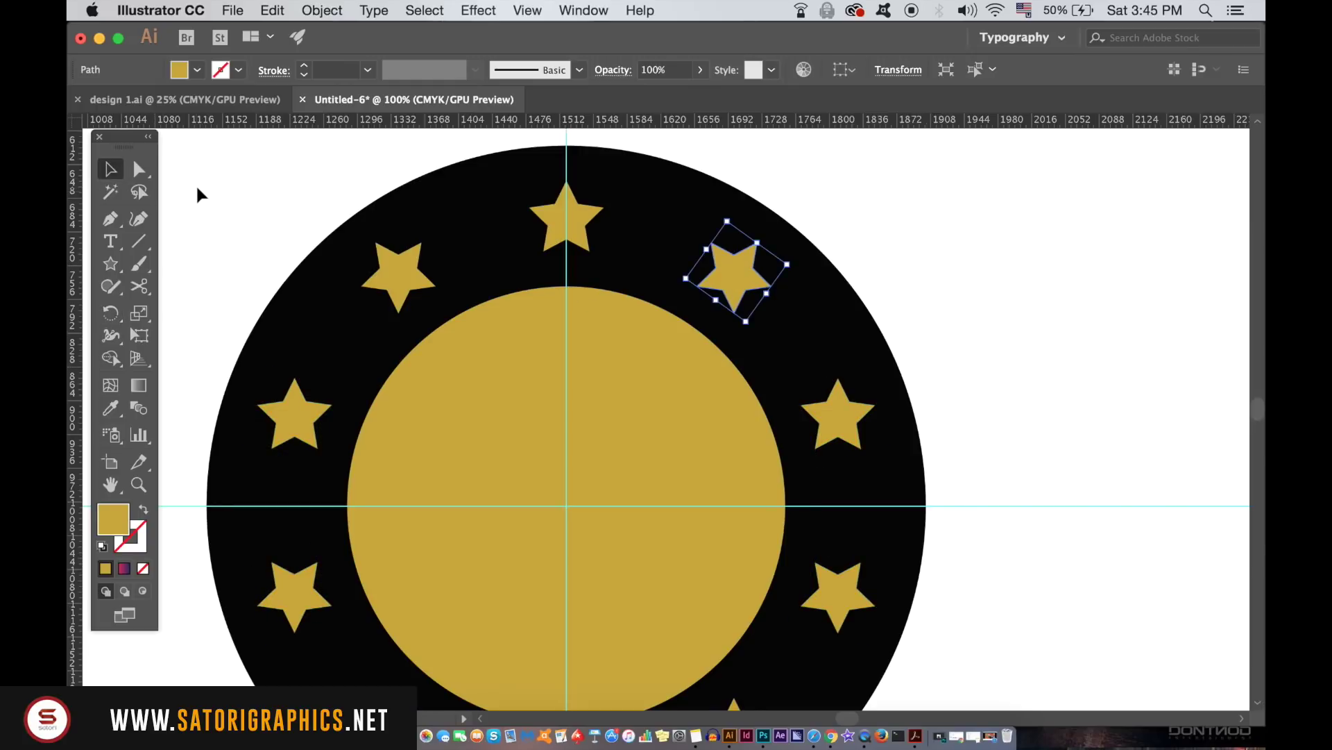
click(197, 183)
key(super+minus)
key(super+minus)
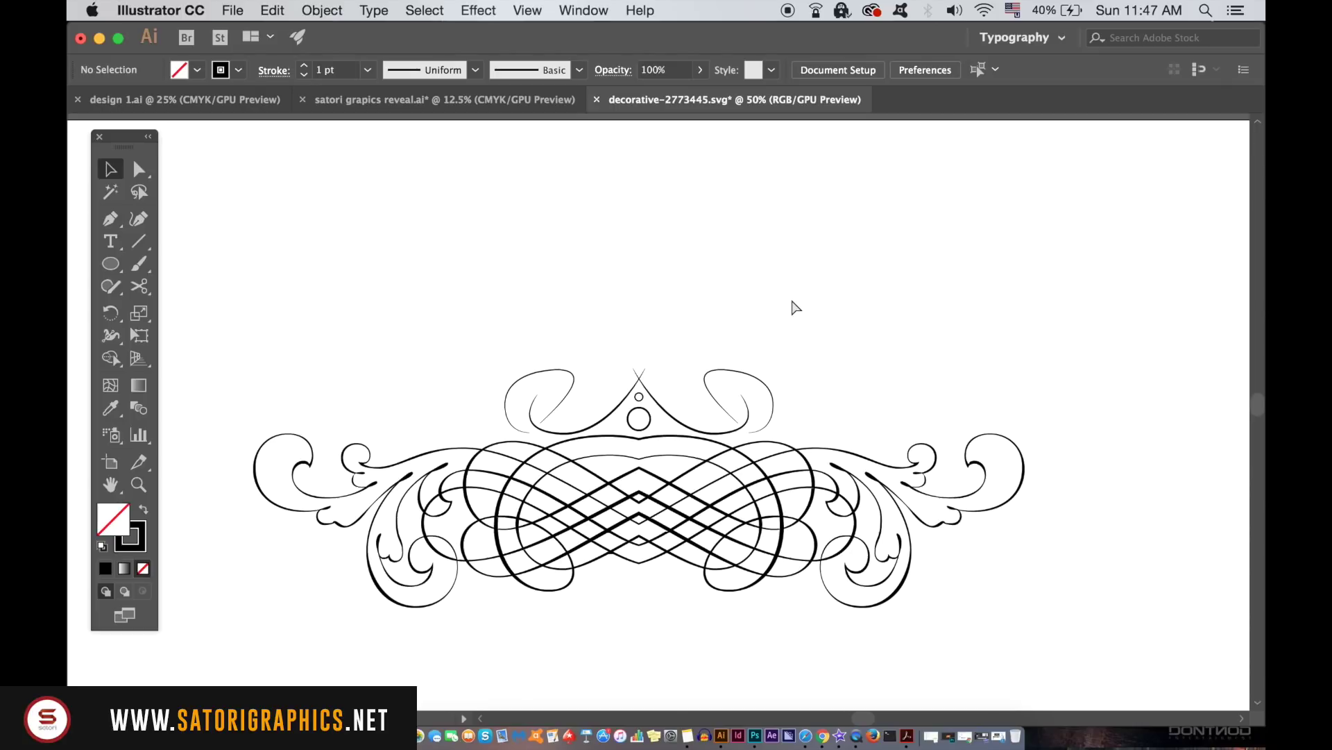
Zoom in on the ornament's crown, select its left curve, and activate the Width Tool.
key(super+equal)
key(super+equal)
key(super+equal)
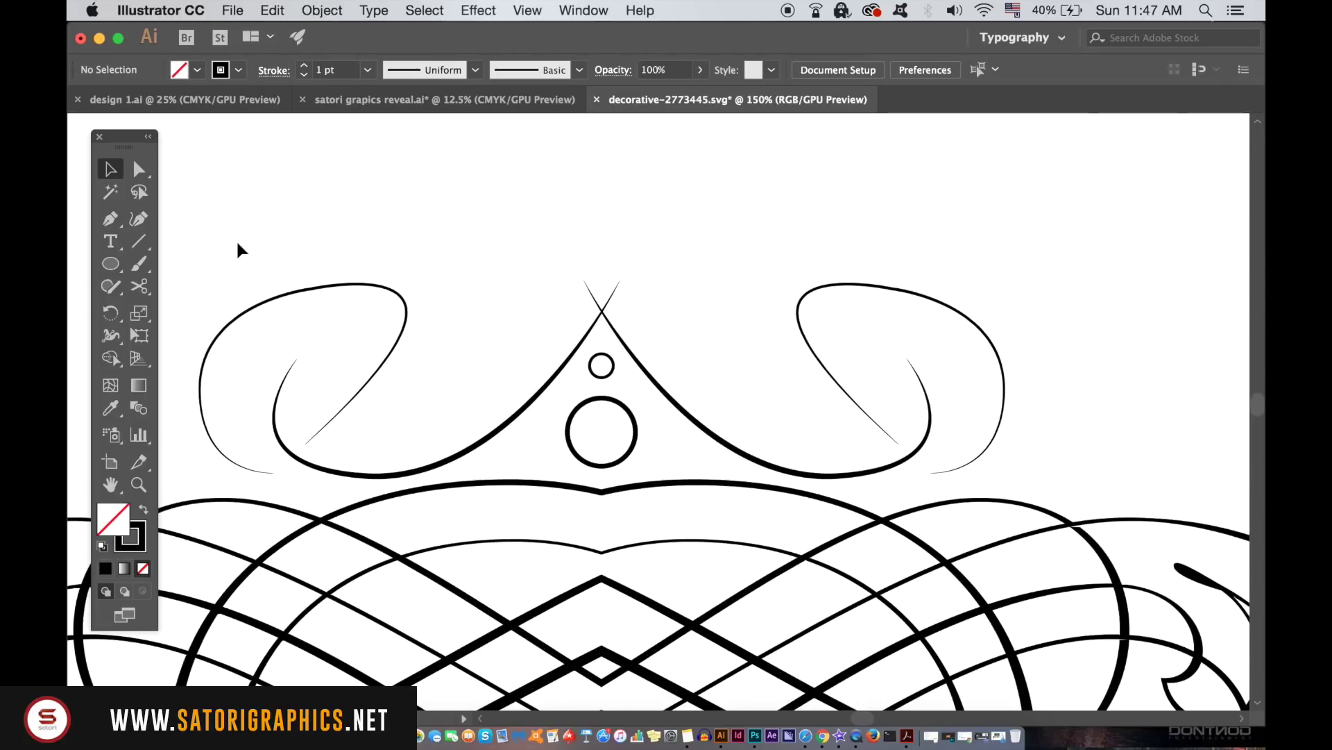
drag(113, 338, 199, 337)
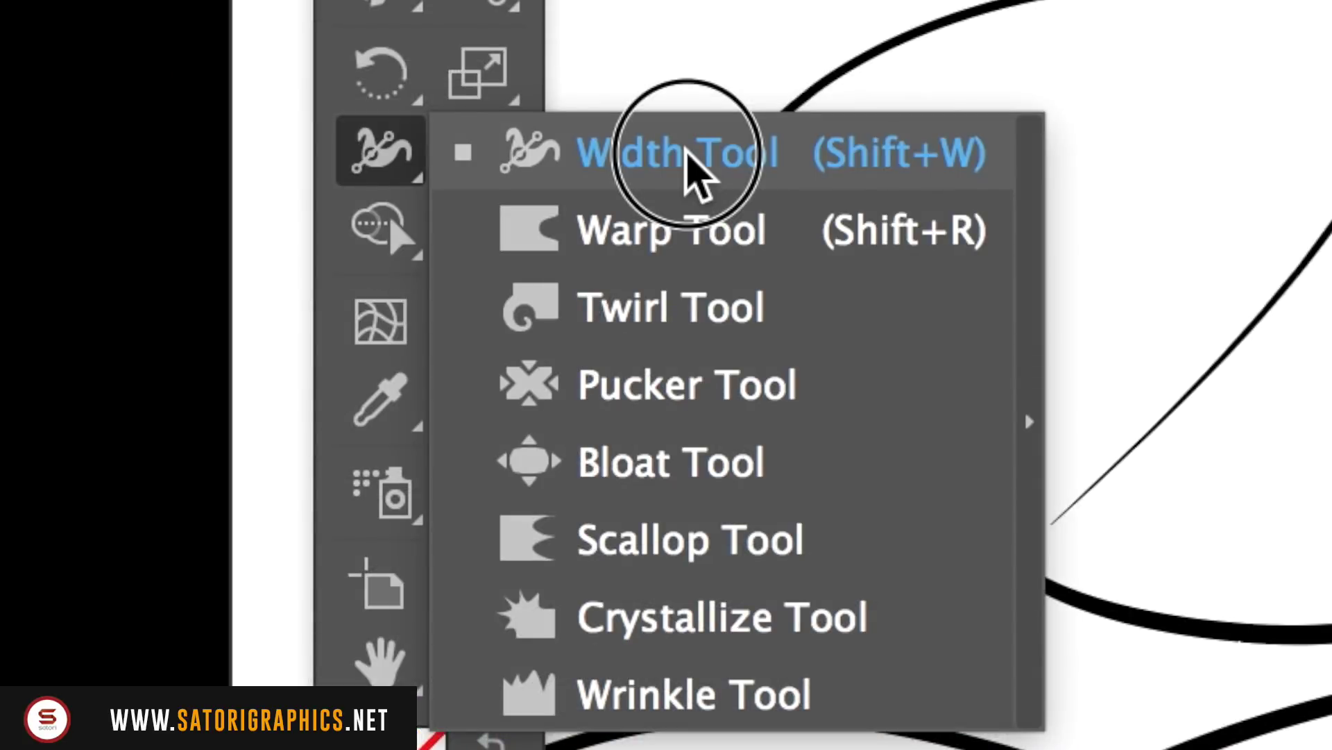
drag(687, 152, 687, 151)
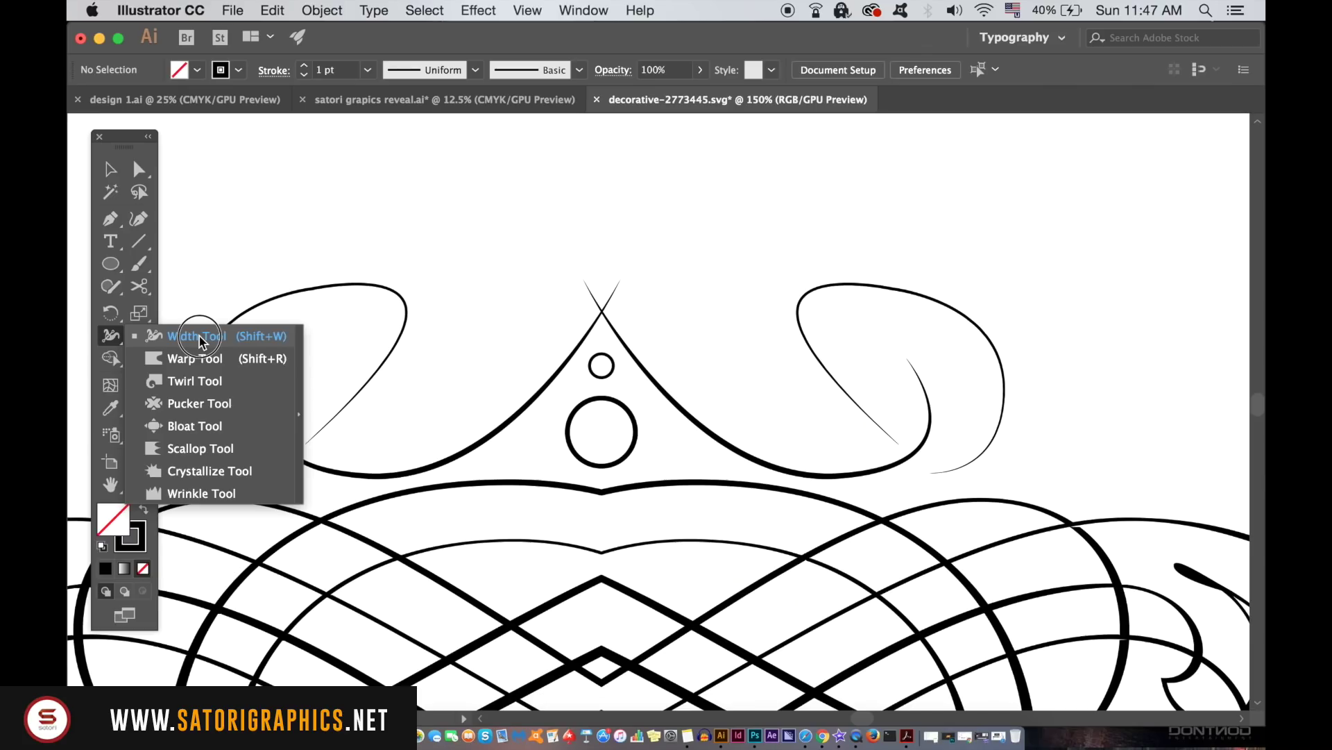
drag(199, 338, 200, 338)
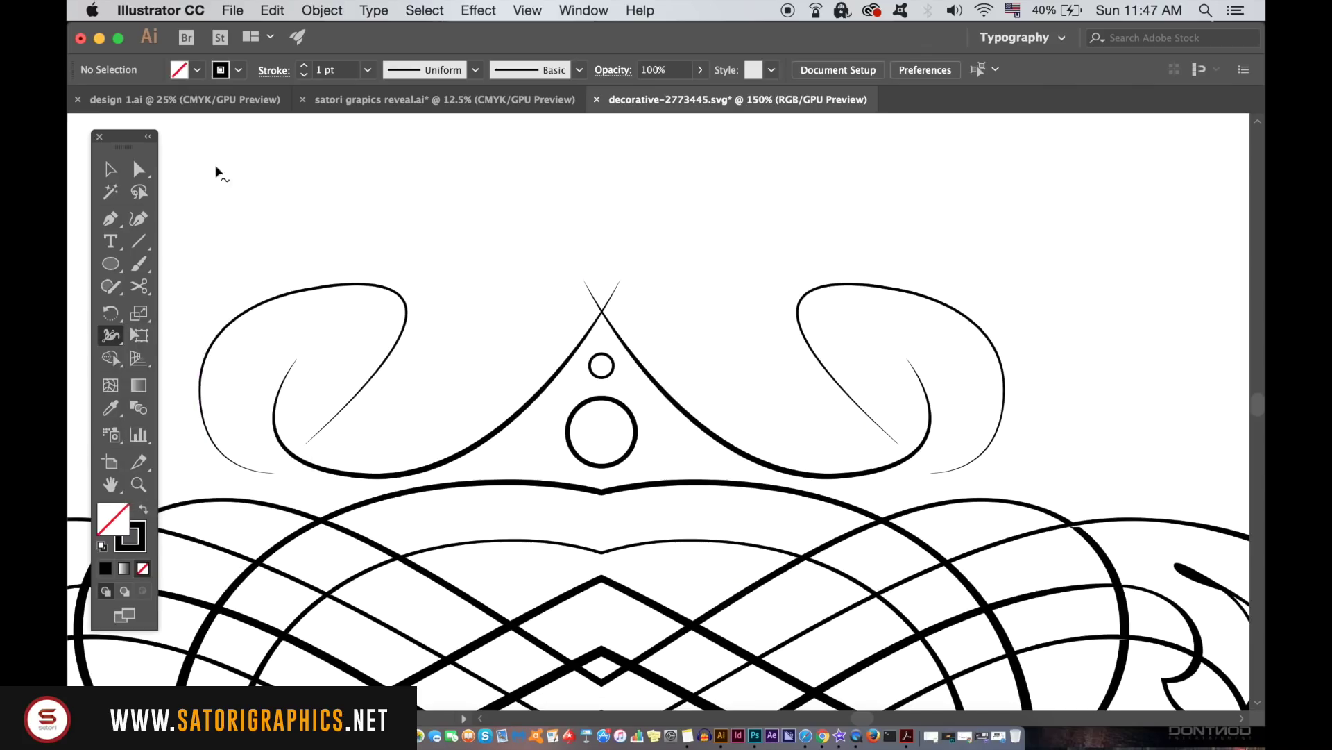
click(110, 168)
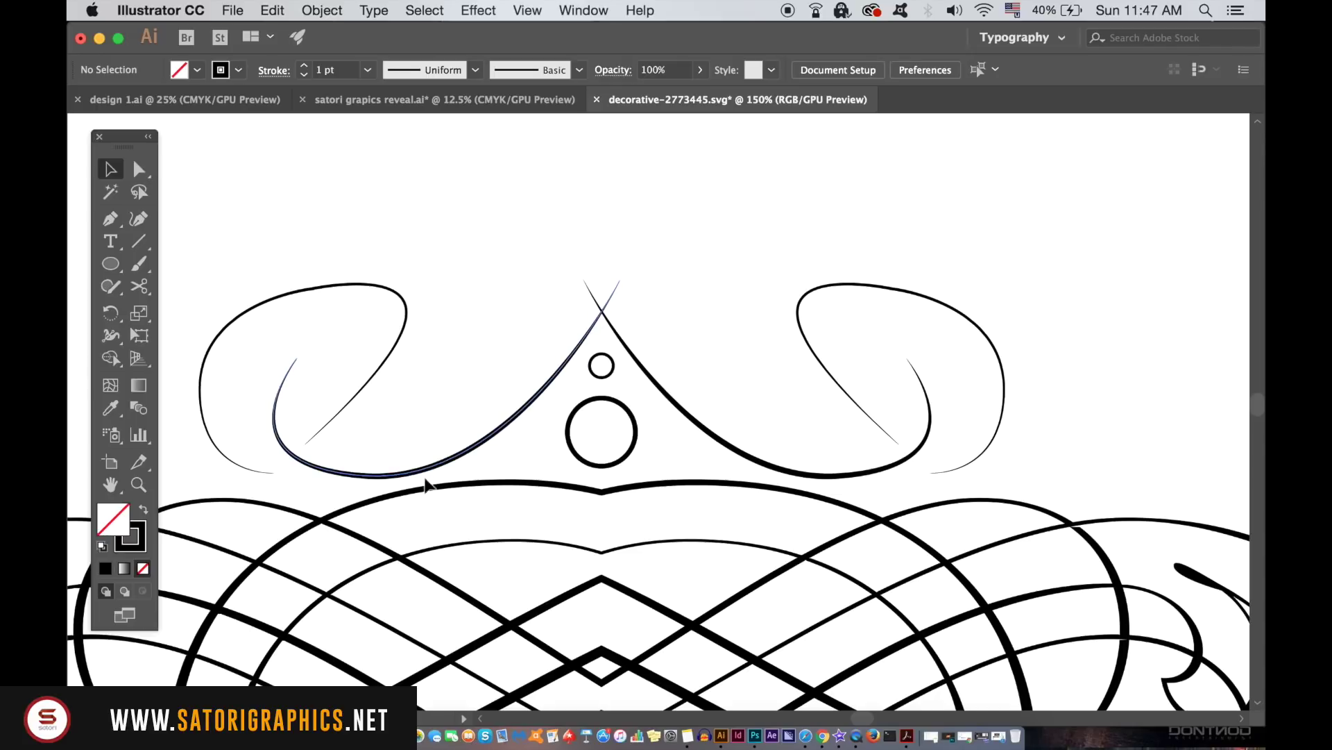
click(519, 417)
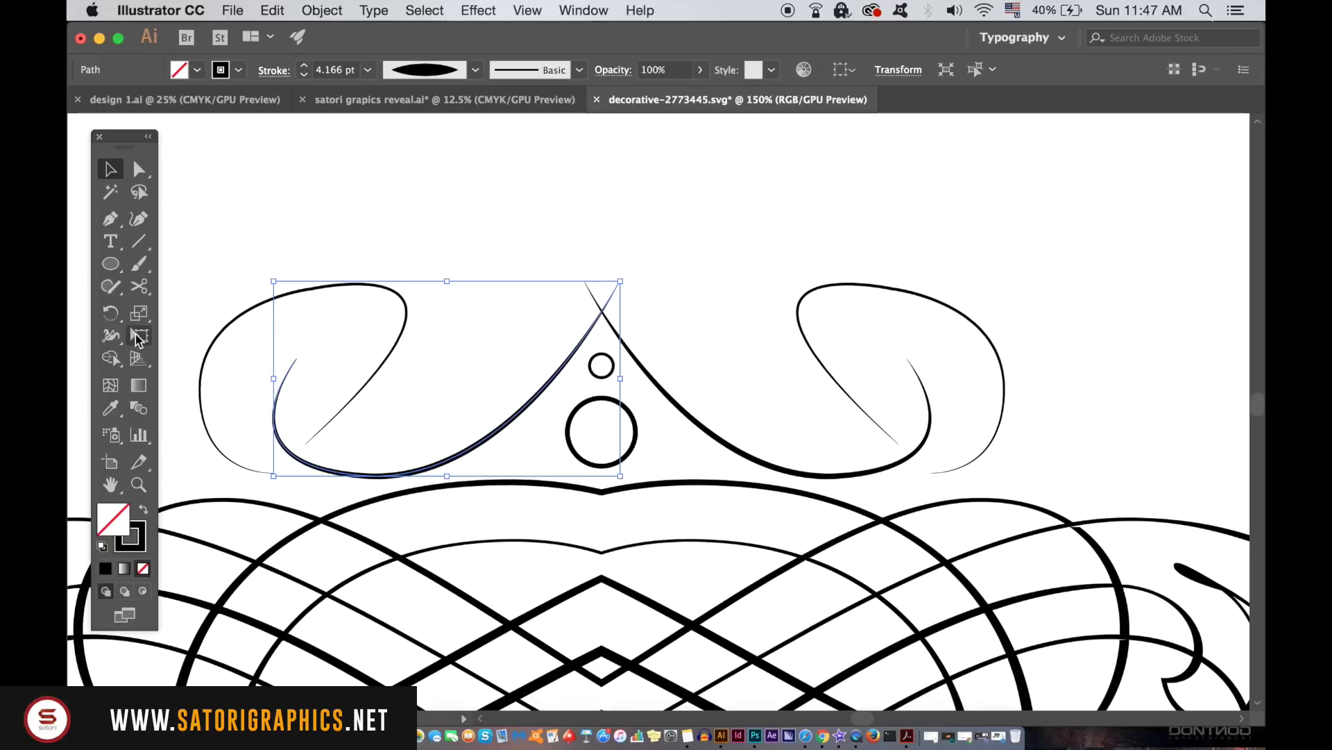
click(113, 339)
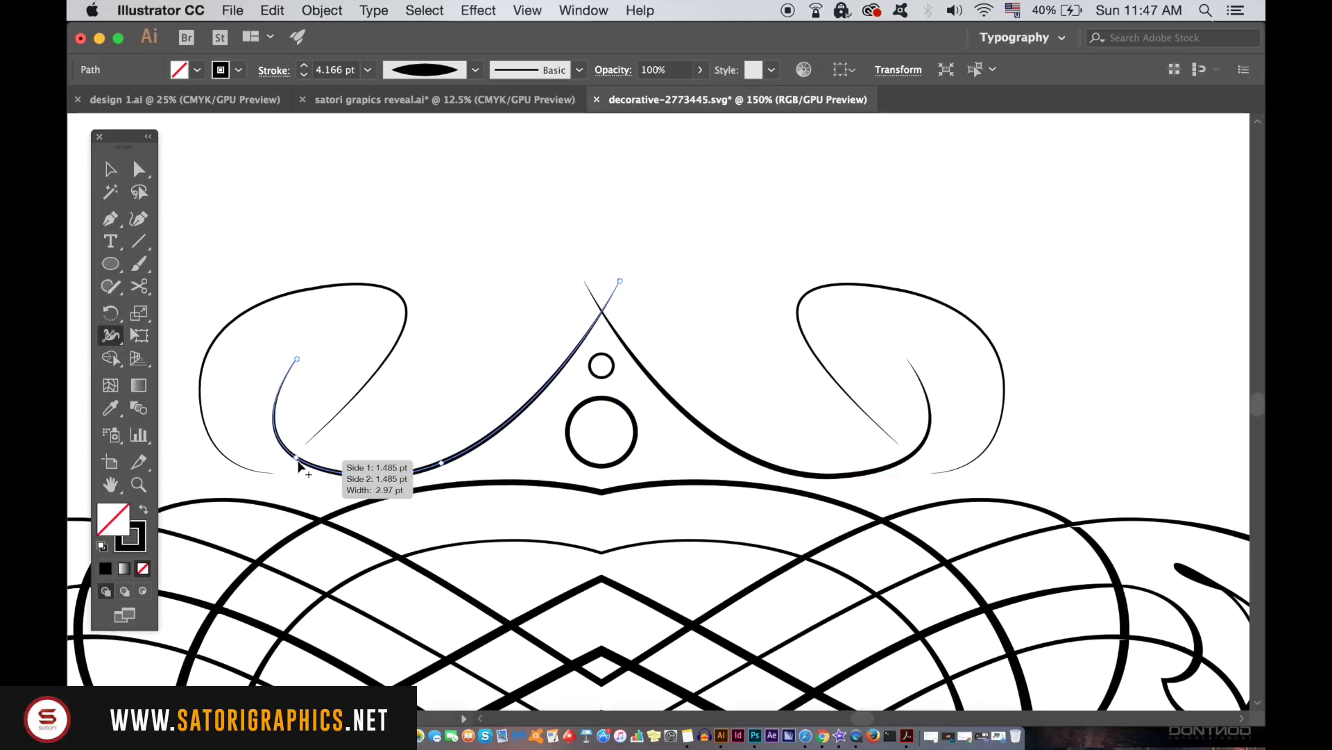
Widen and narrow the left curl's stroke at its lower bend, right part, upper curve and top end.
key(super+equal)
key(super+equal)
scroll(487, 409, down, 3)
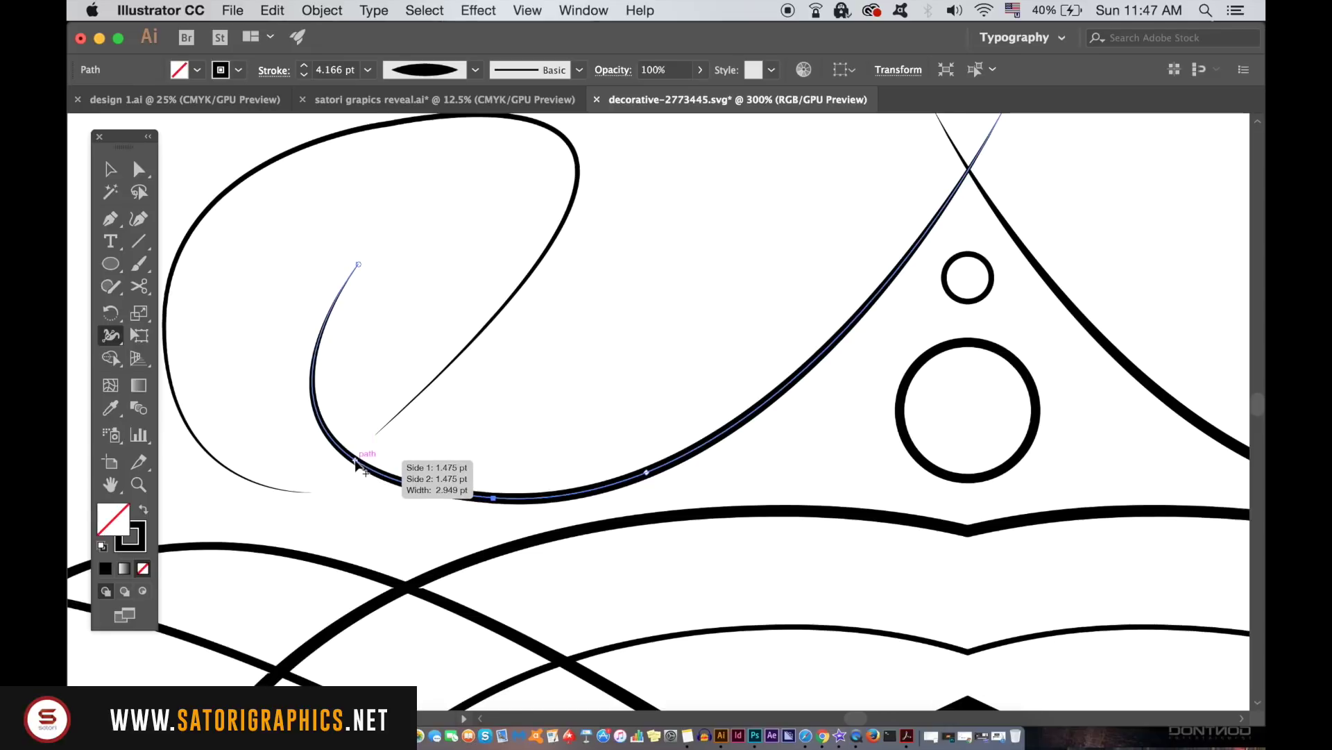
drag(373, 477, 369, 490)
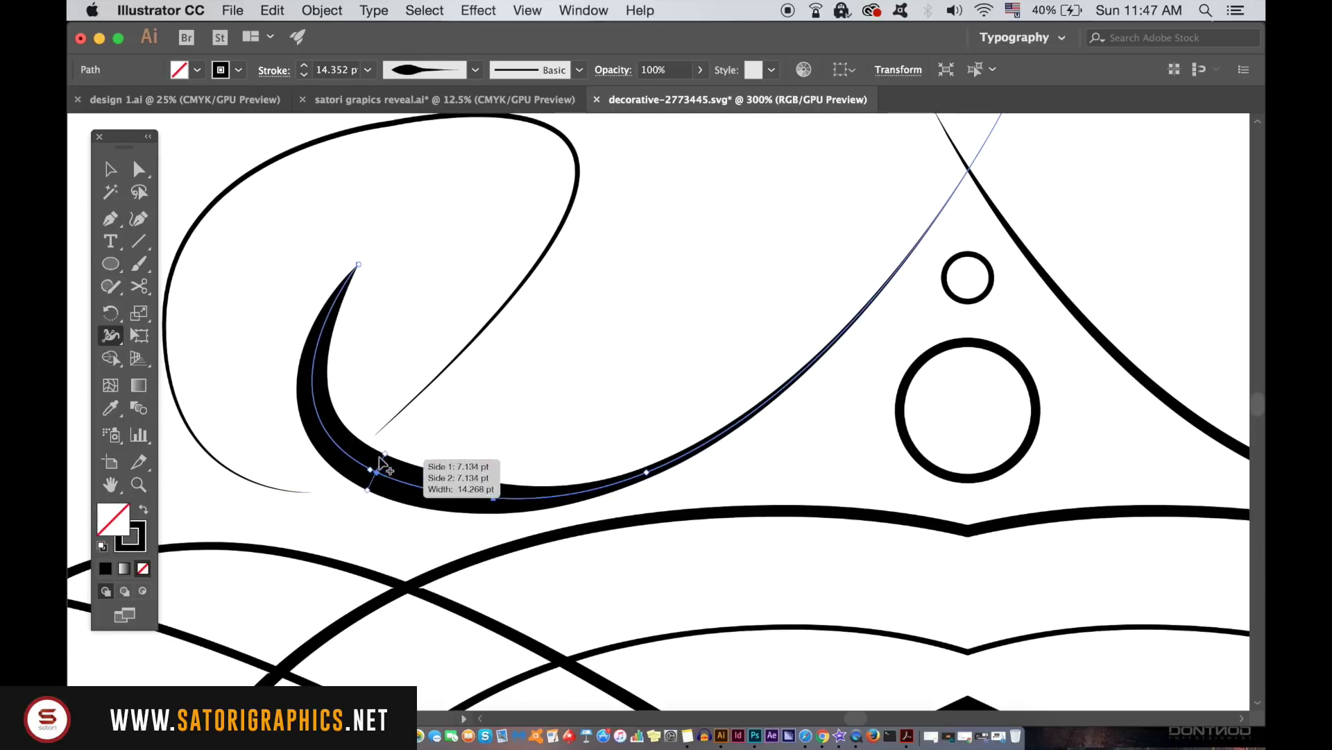
drag(387, 456, 382, 461)
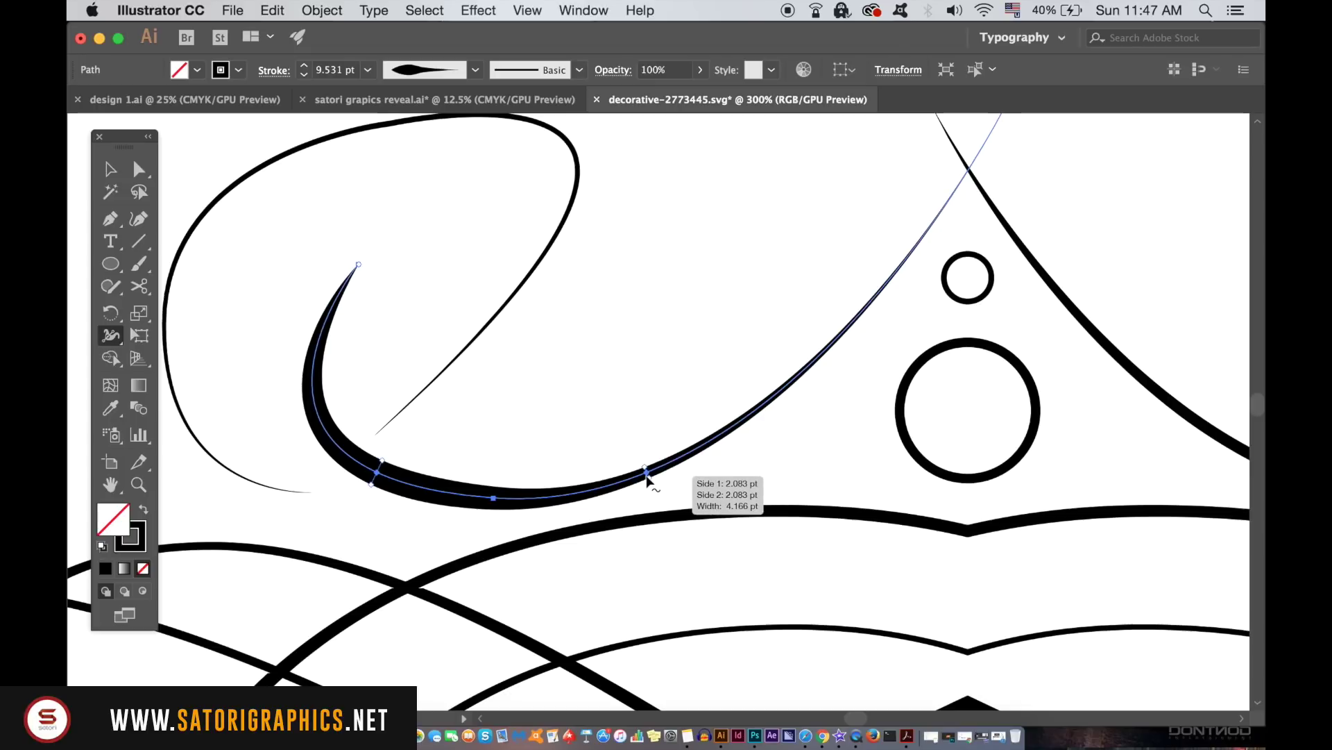
drag(647, 472, 654, 482)
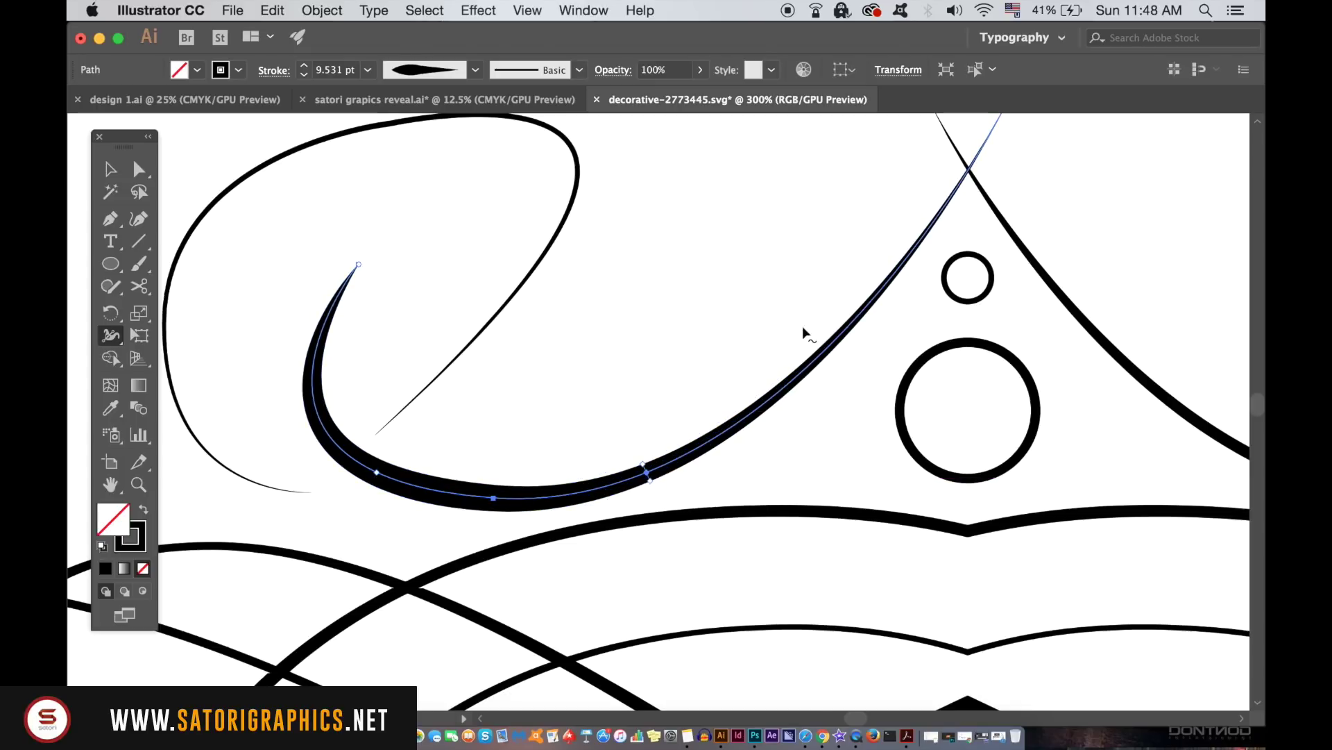
mouse_move(812, 360)
mouse_down()
mouse_move(826, 368)
mouse_move(813, 361)
mouse_up()
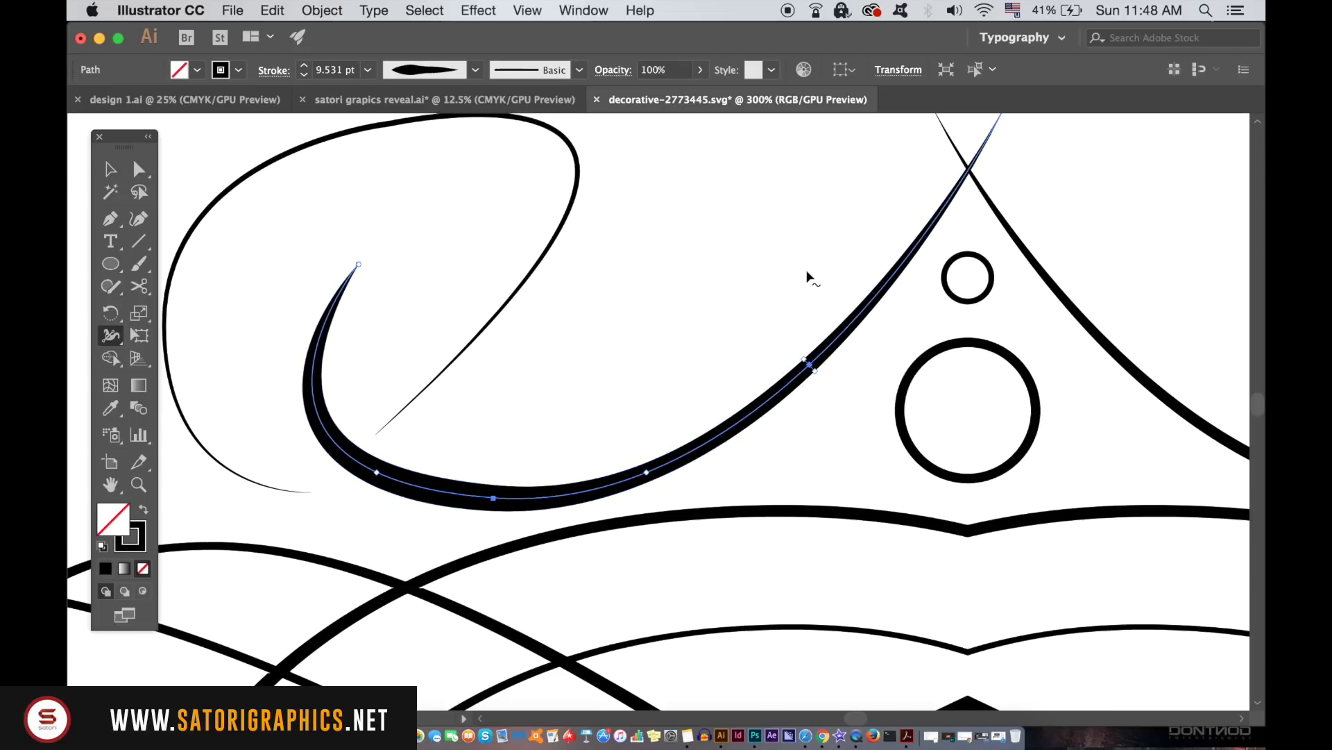
drag(809, 229, 681, 369)
mouse_move(878, 244)
mouse_down()
mouse_move(889, 229)
mouse_move(867, 267)
mouse_move(844, 274)
mouse_move(852, 296)
mouse_up()
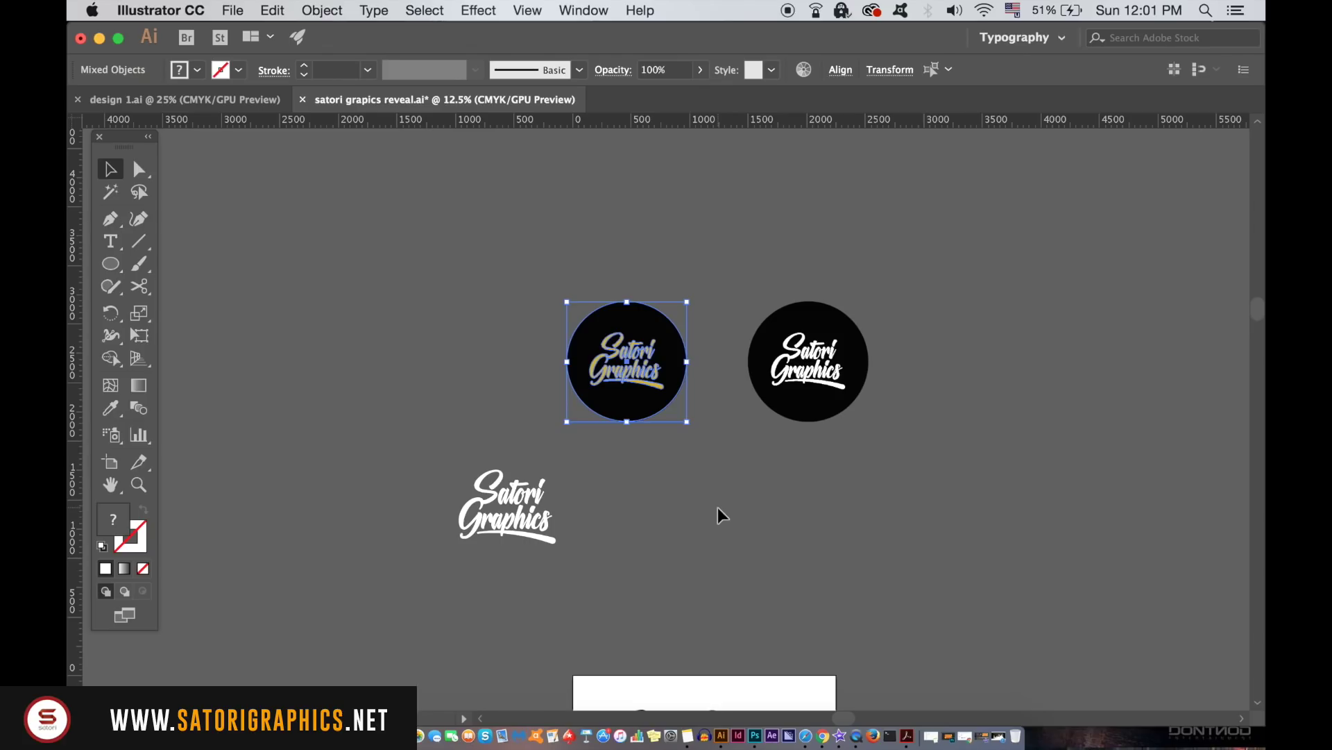
Deselect the logo and save it as 'satori grapics reveal2.ai' with default Illustrator options.
click(718, 507)
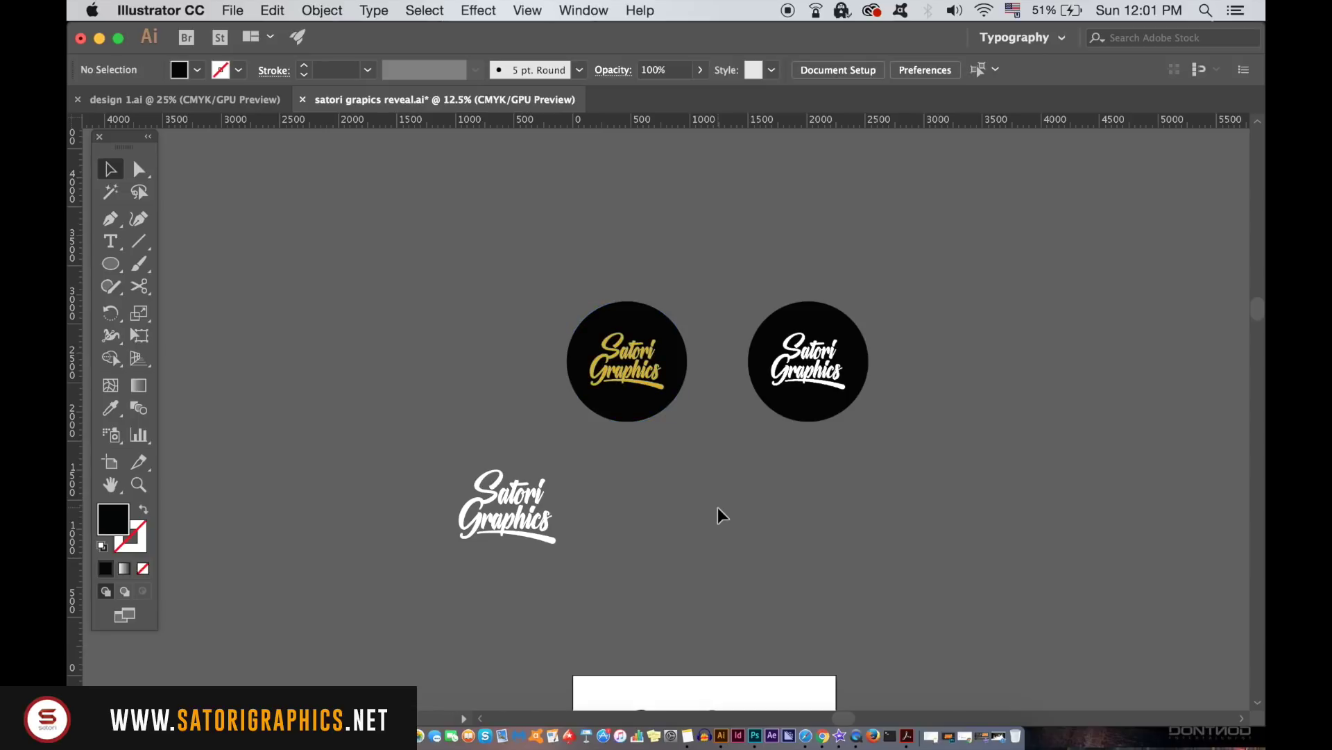
click(240, 9)
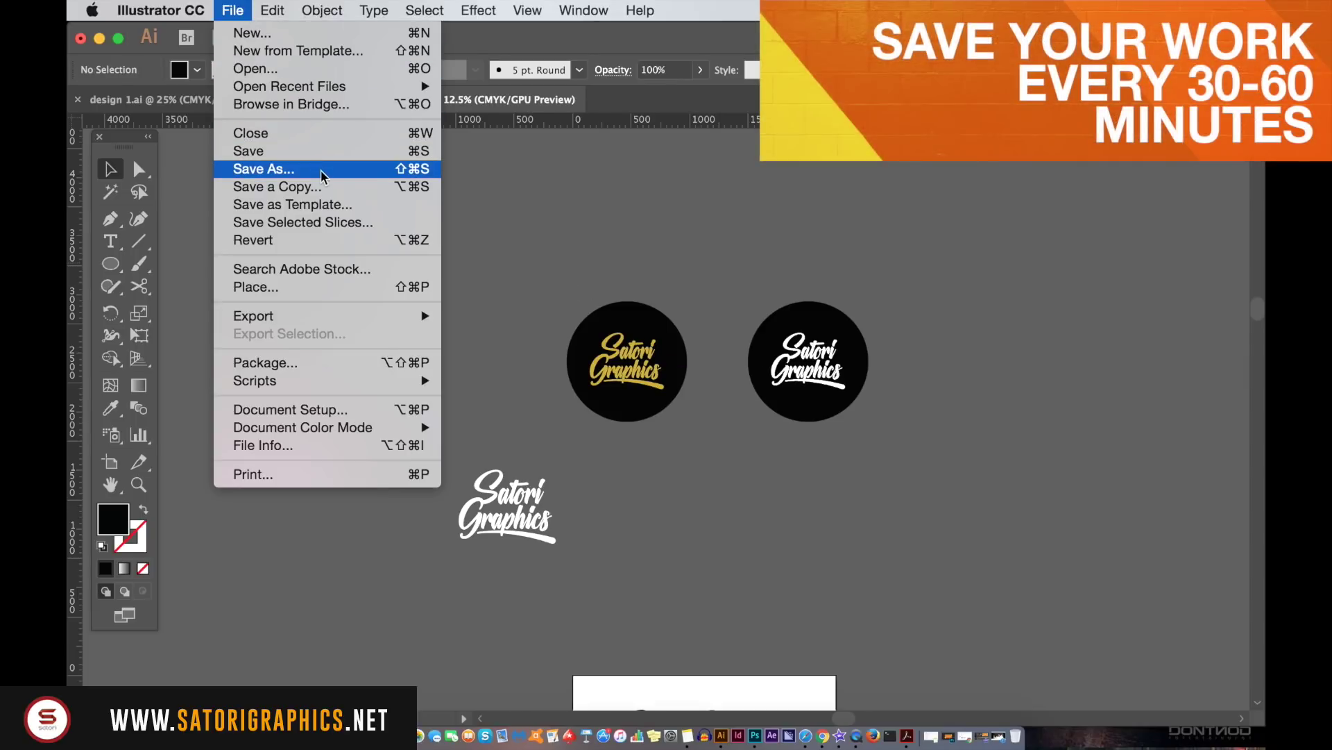
click(320, 169)
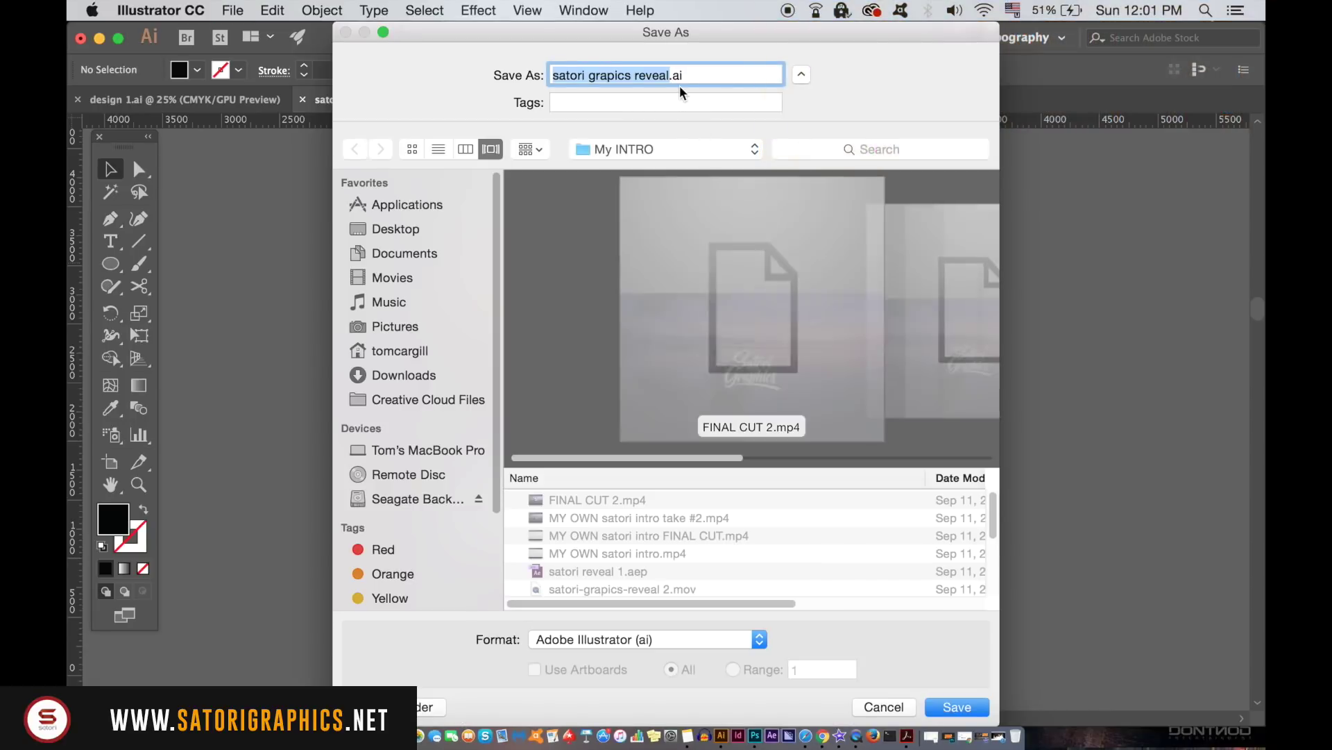
key(Right)
text(2)
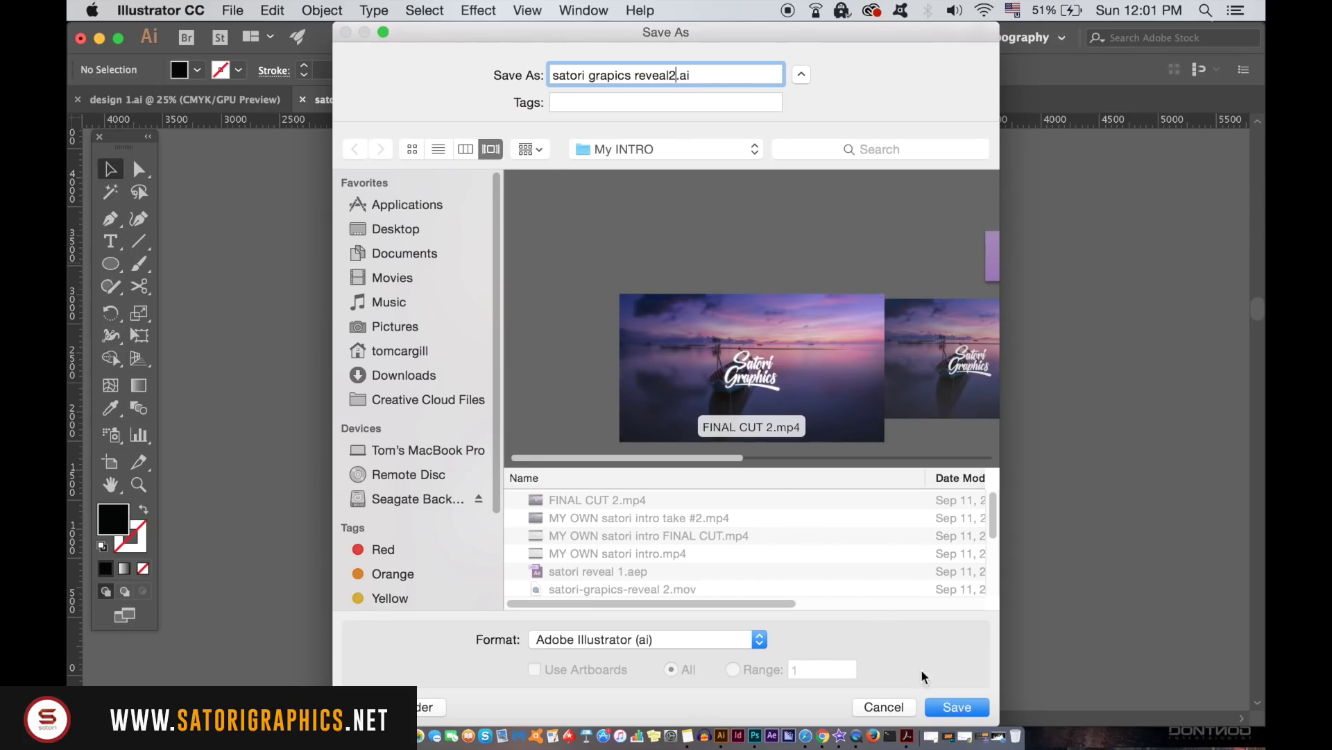
click(956, 706)
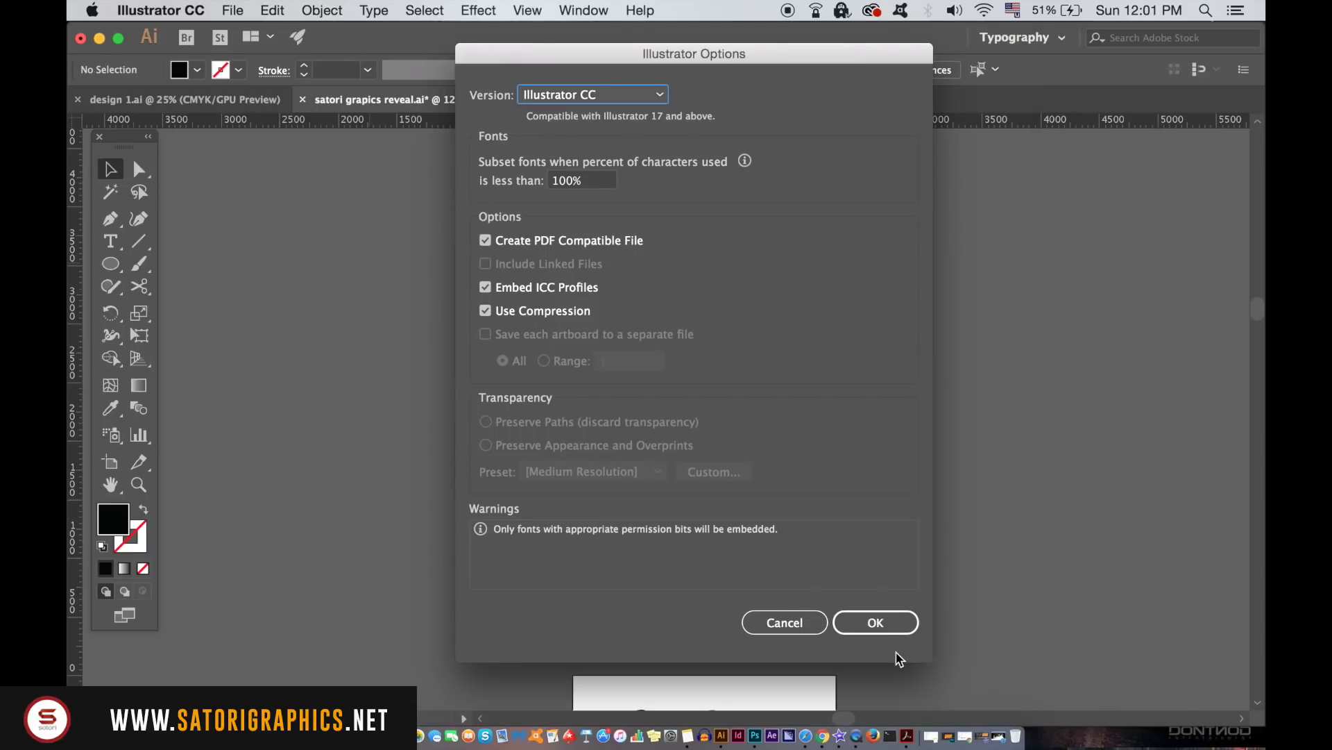
click(895, 627)
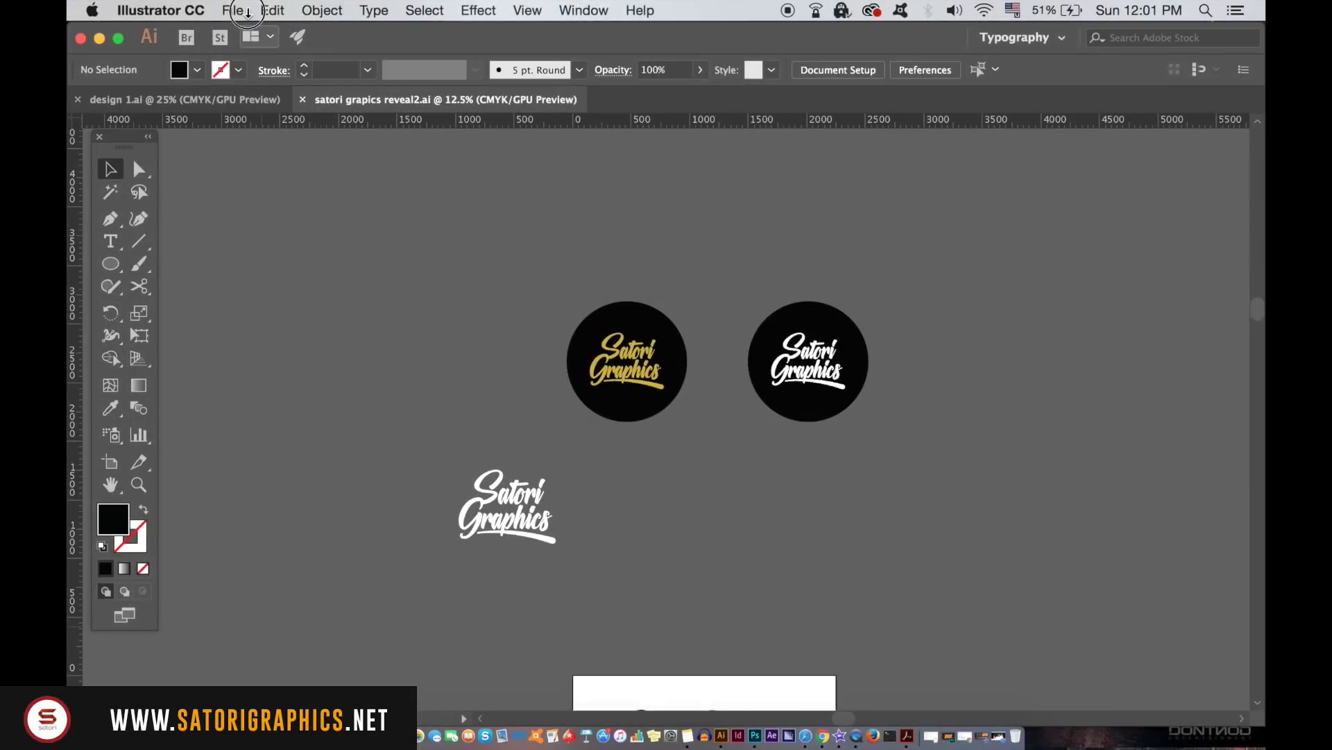
Save a copy of 'satori grapics reveal2.ai' onto the Seagate Backup Plus Drive with default options.
click(232, 10)
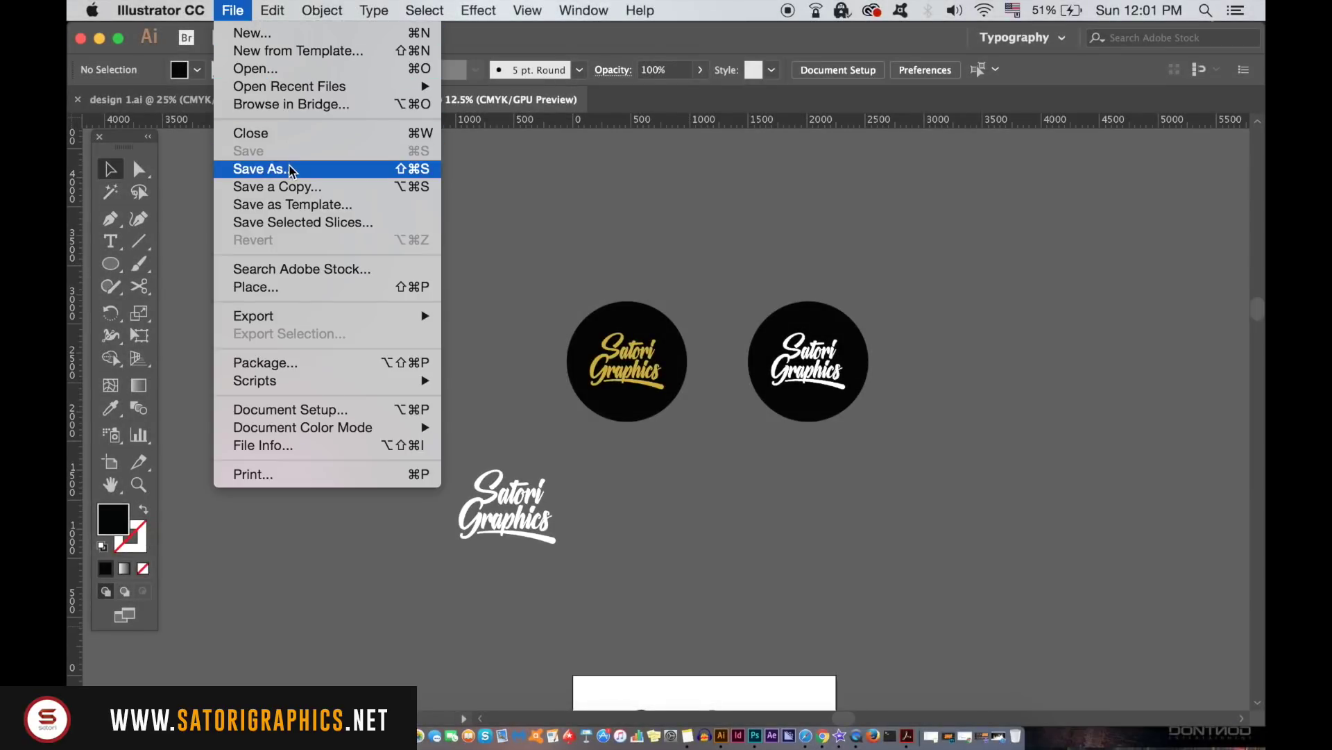
click(291, 169)
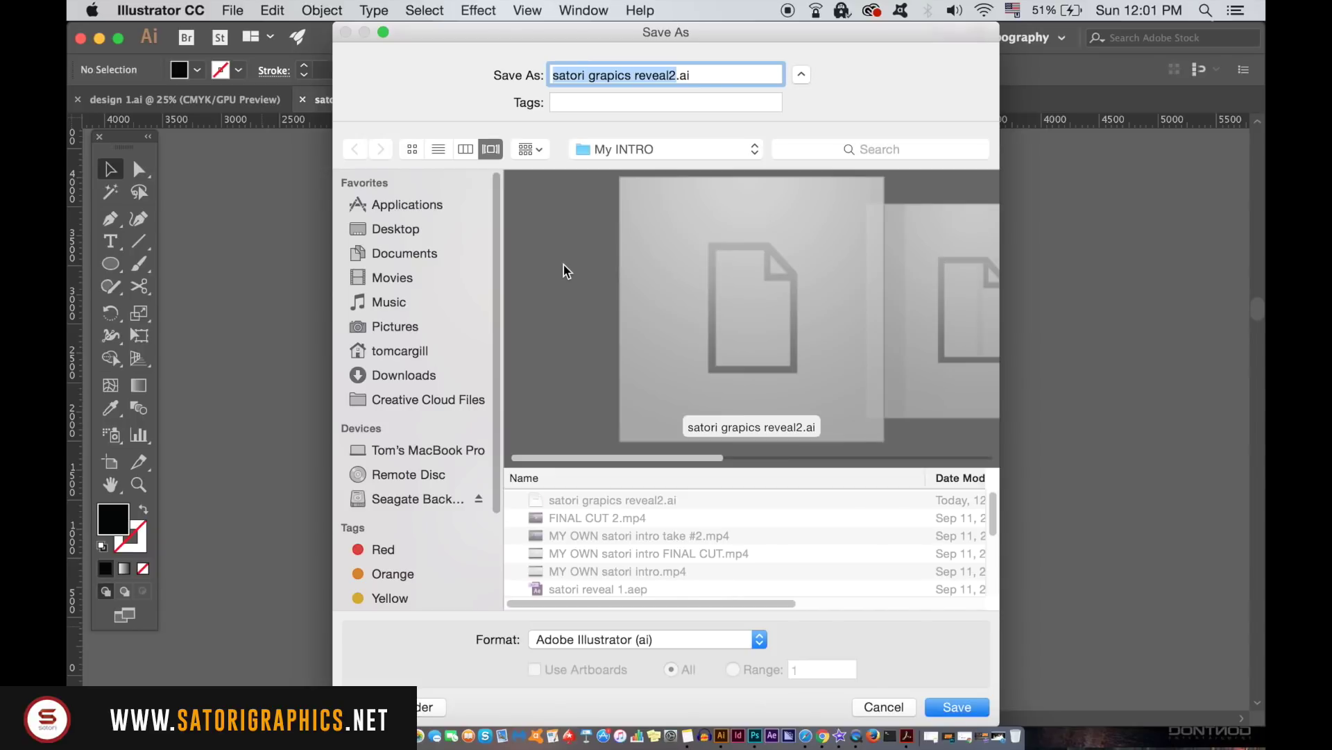
click(446, 497)
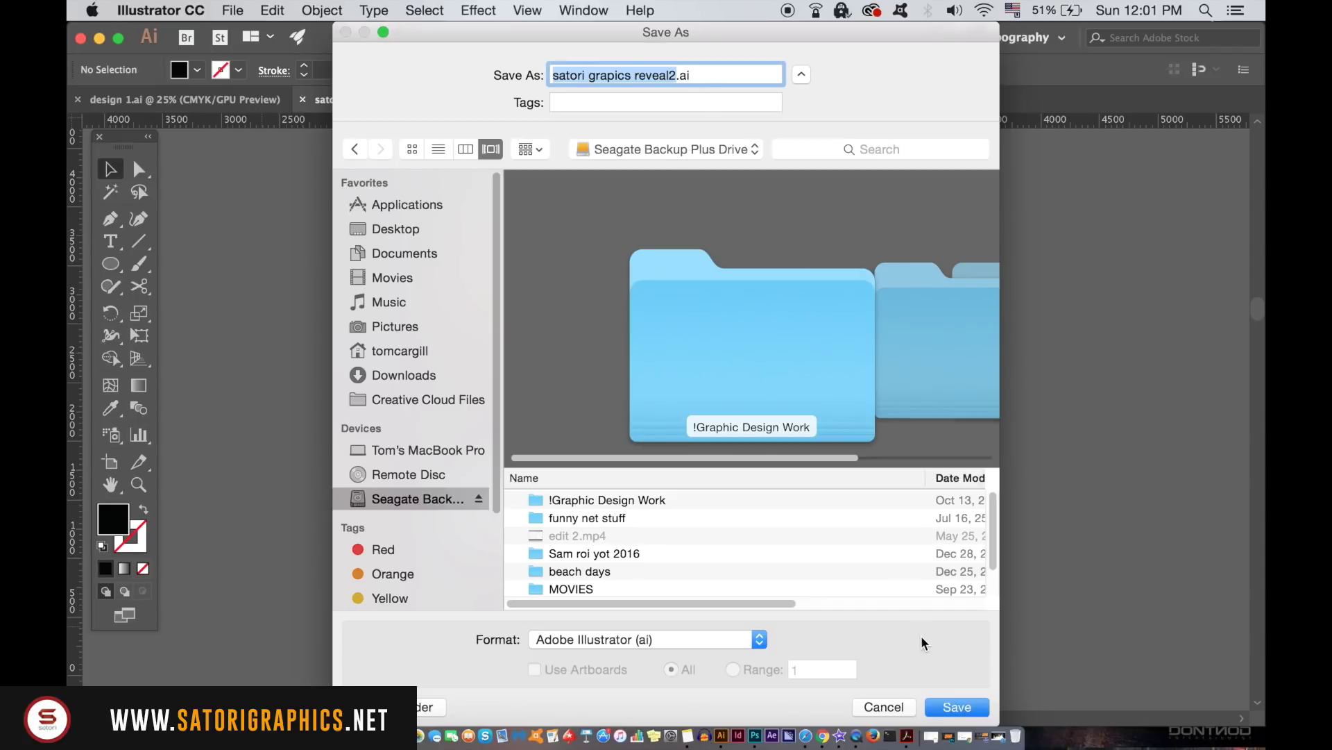
click(957, 708)
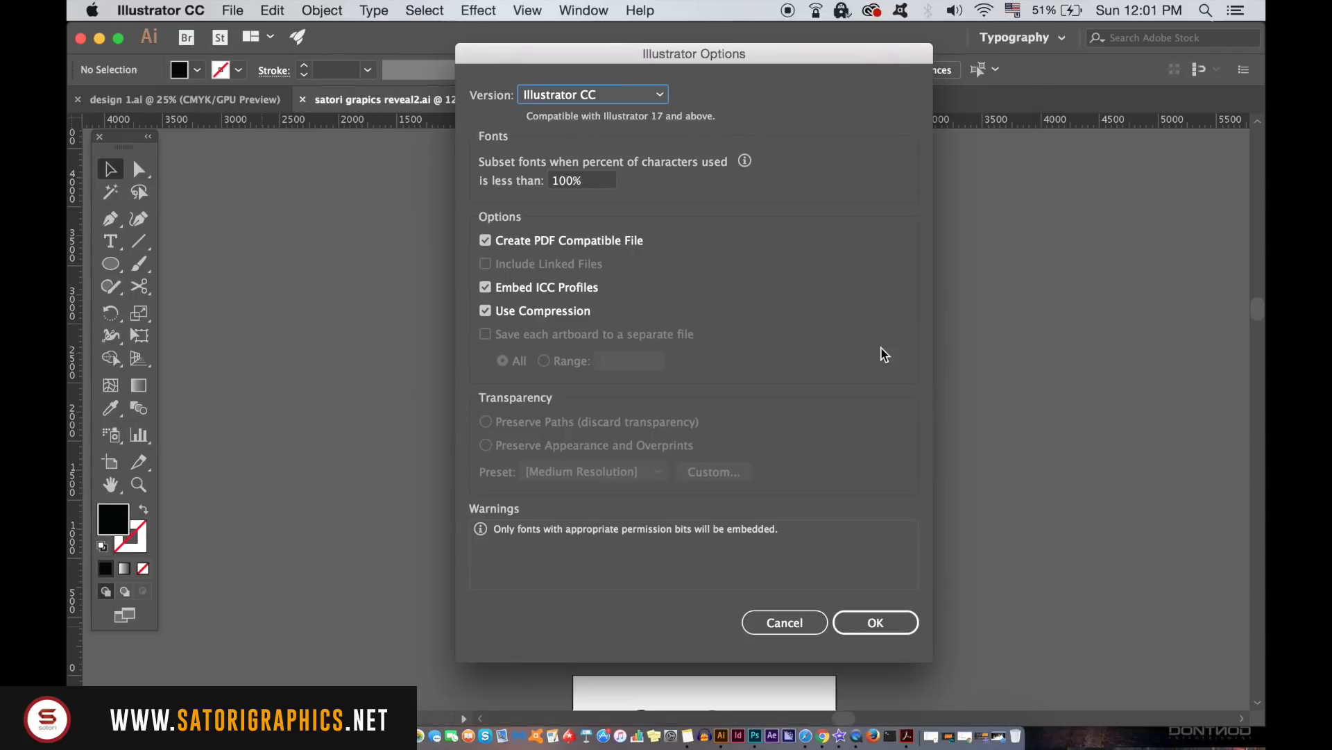
click(876, 621)
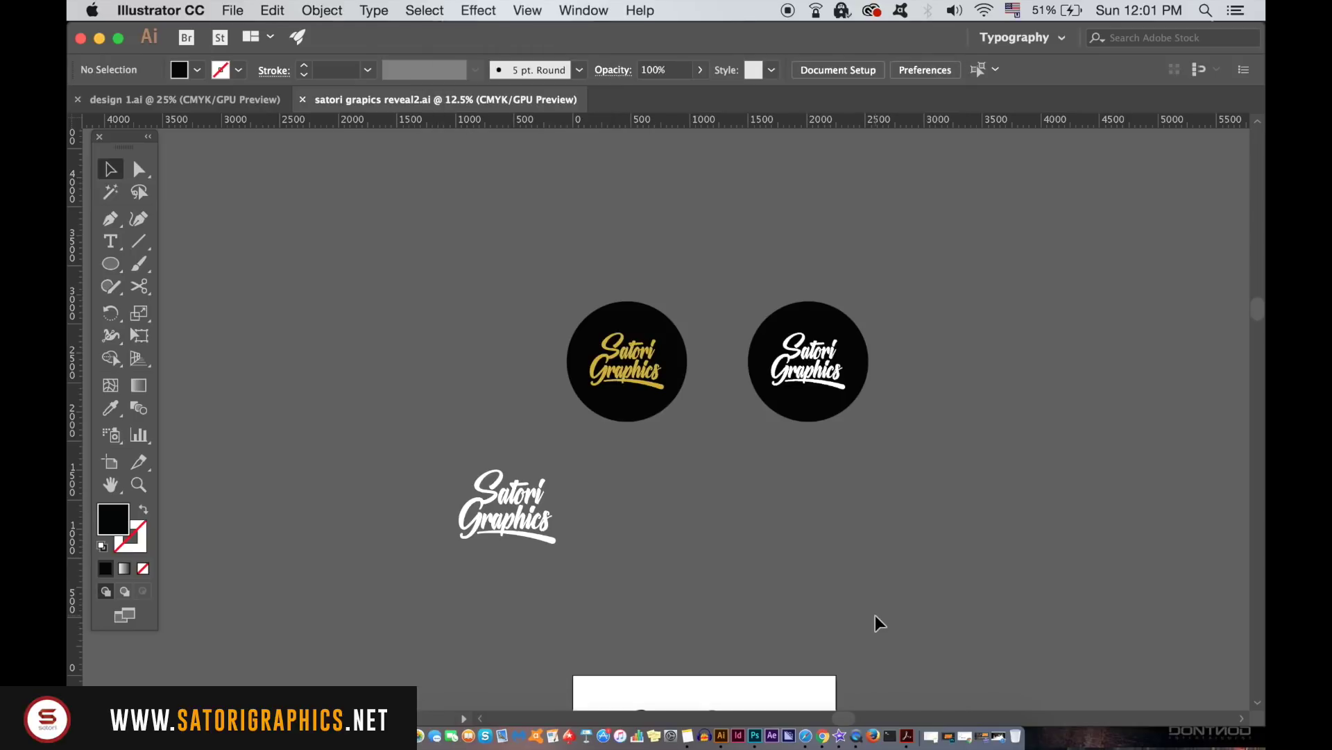
Minimize the Illustrator document window to reveal the desktop.
click(100, 38)
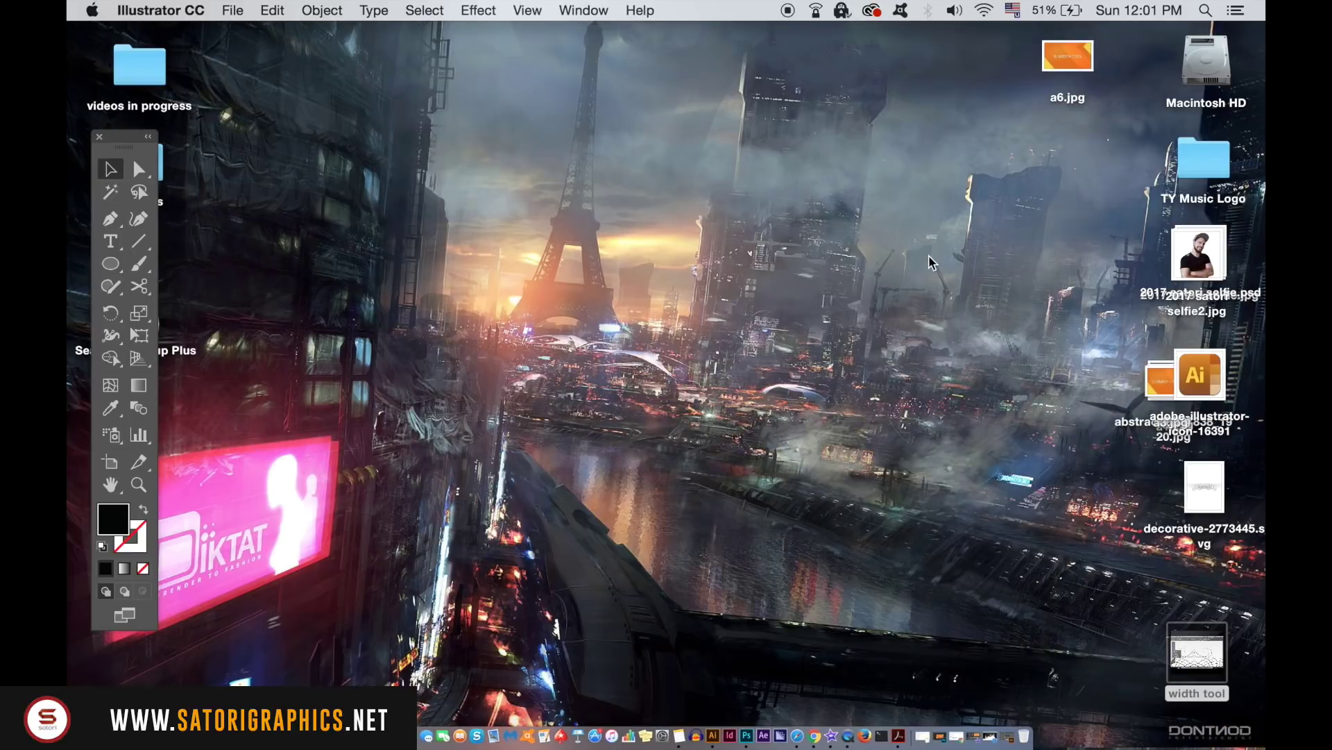